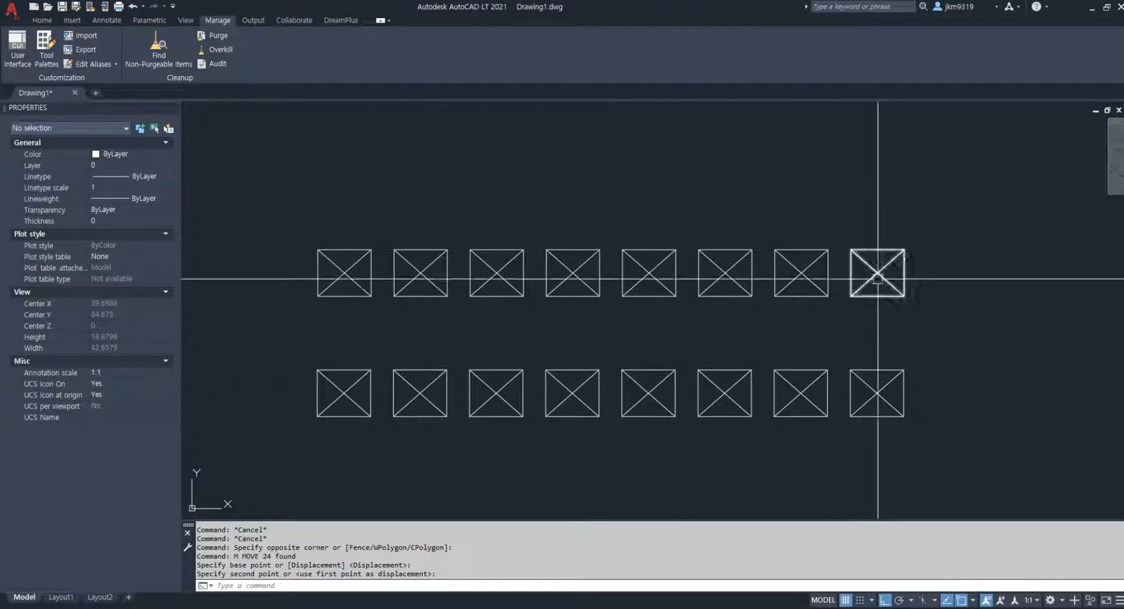
Select the upper row, the lower row and one lower square in turn to compare their object types in the properties.
click(951, 213)
click(281, 325)
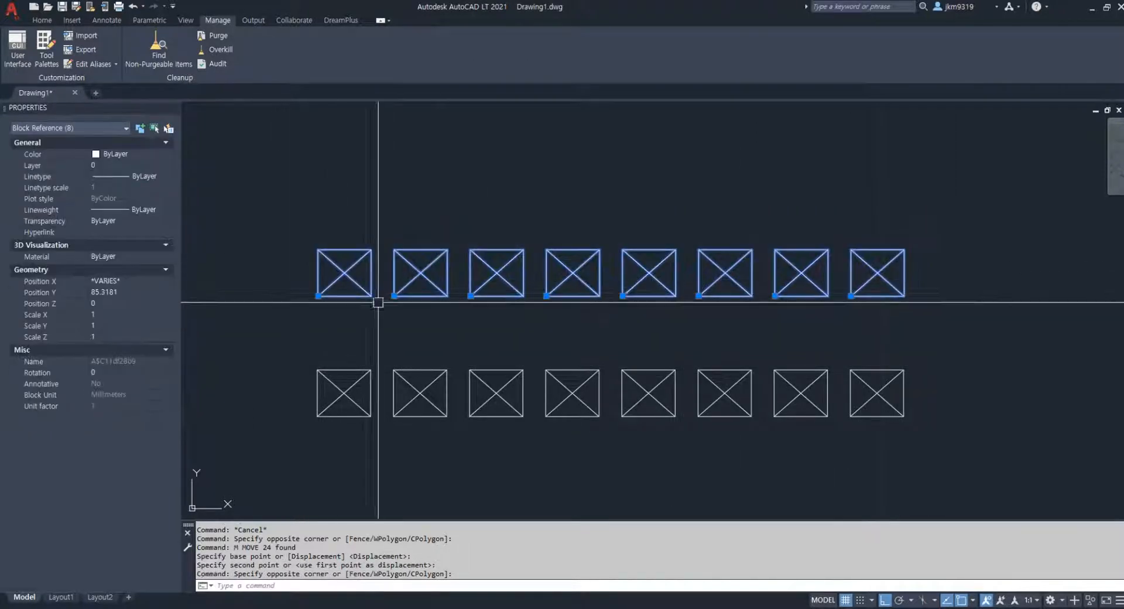
click(41, 20)
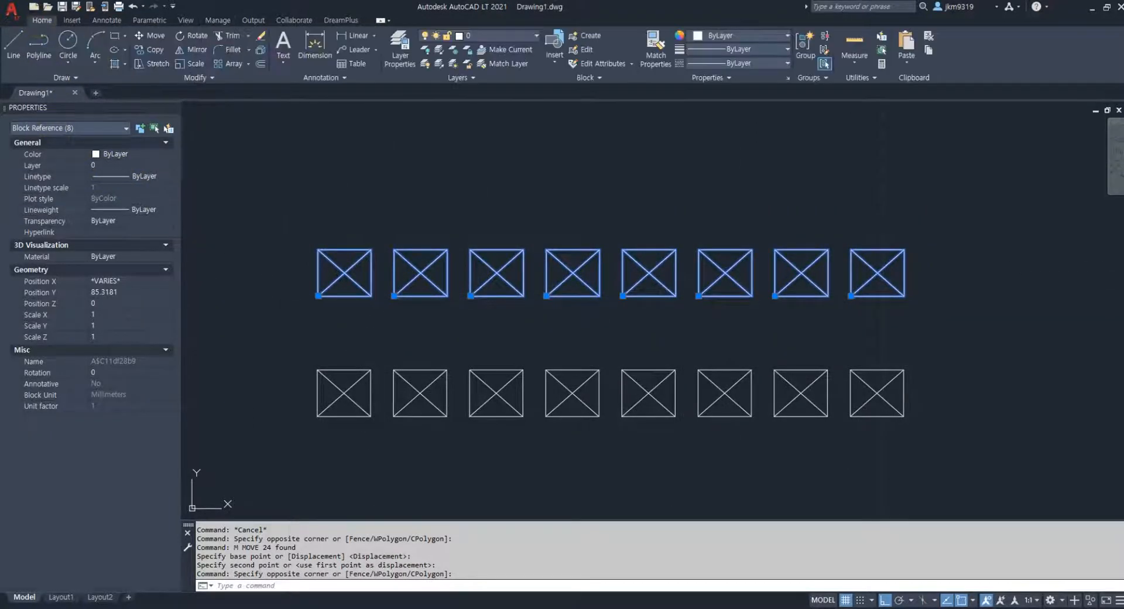
key(Escape)
click(946, 337)
click(311, 443)
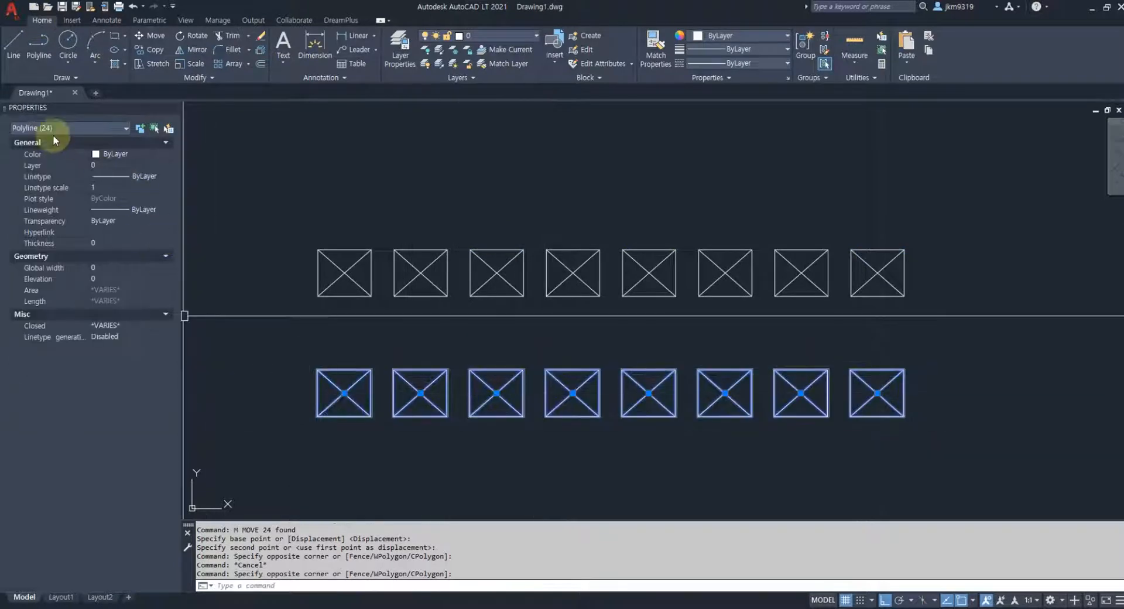
key(Escape)
click(328, 378)
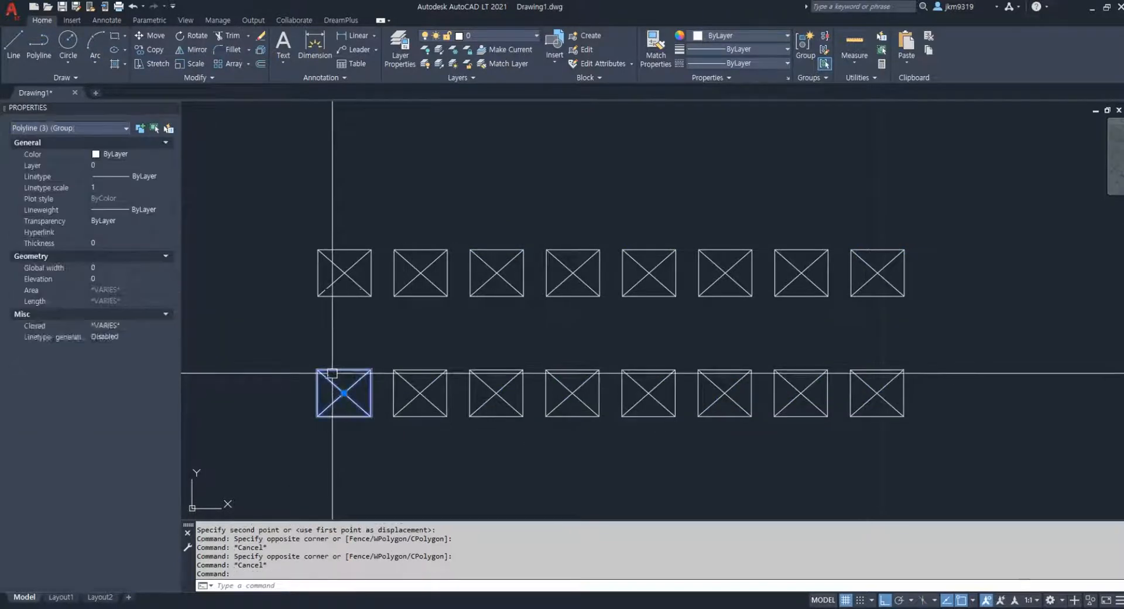
key(Escape)
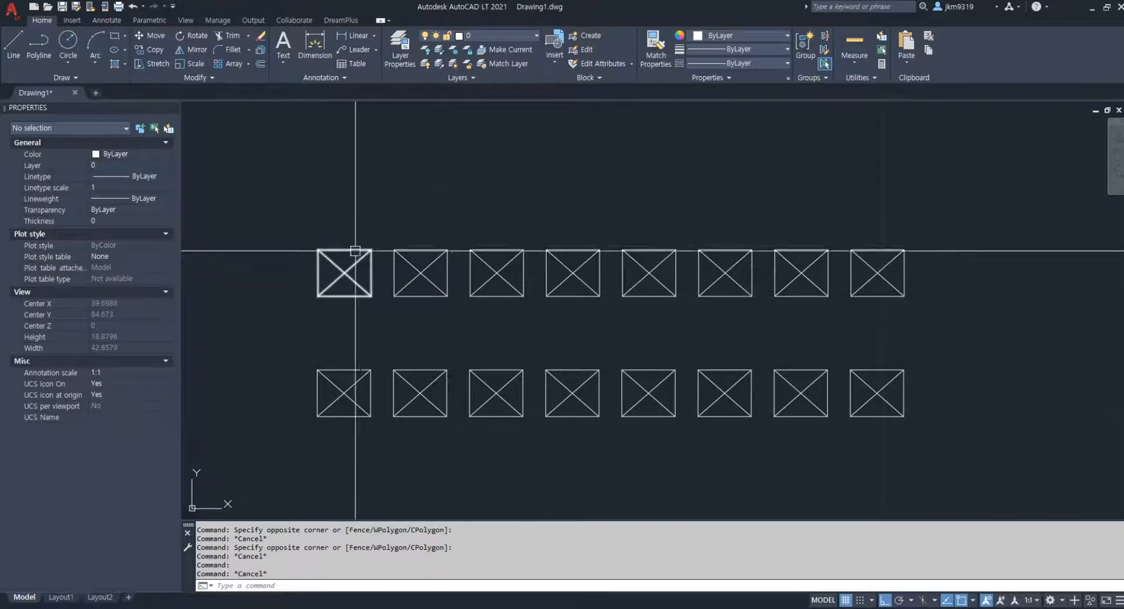
Select the first upper square and the first lower square to compare the block reference with the group.
click(336, 275)
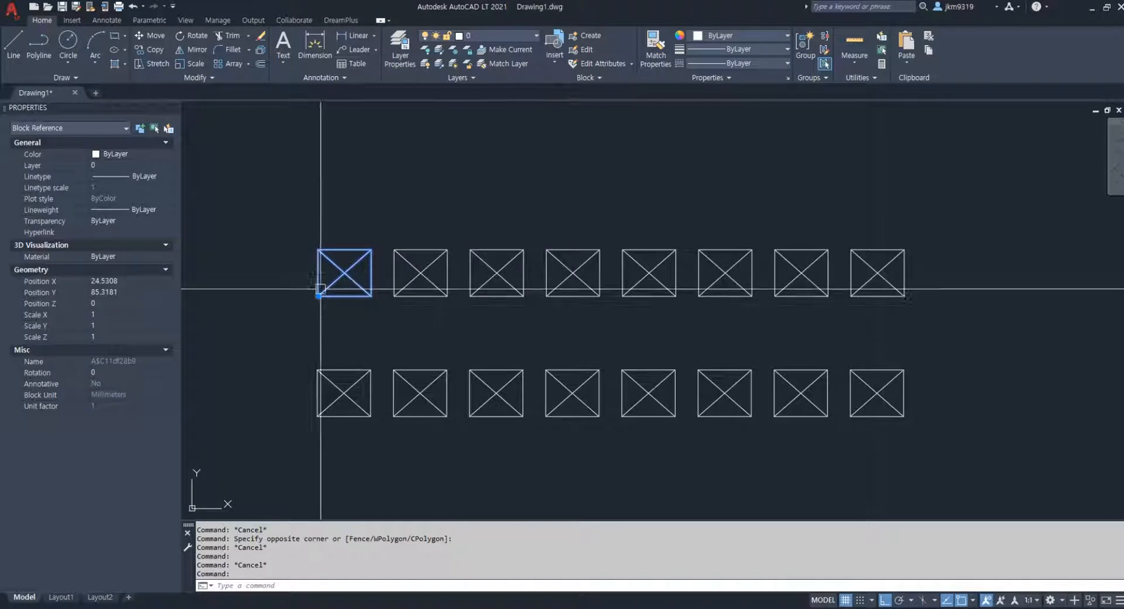
key(Escape)
click(344, 372)
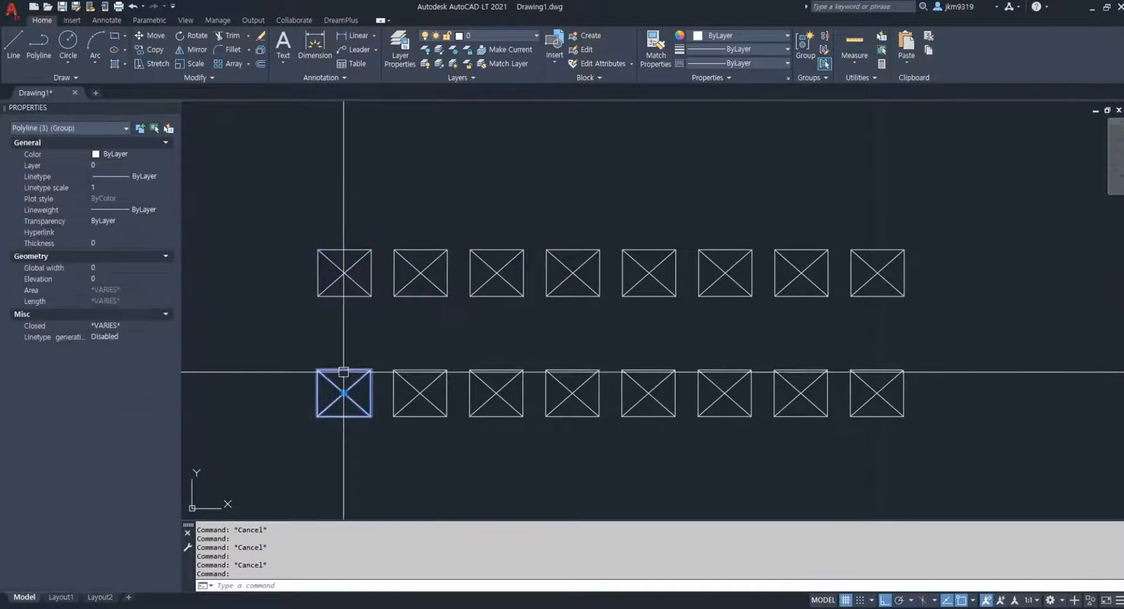
click(332, 281)
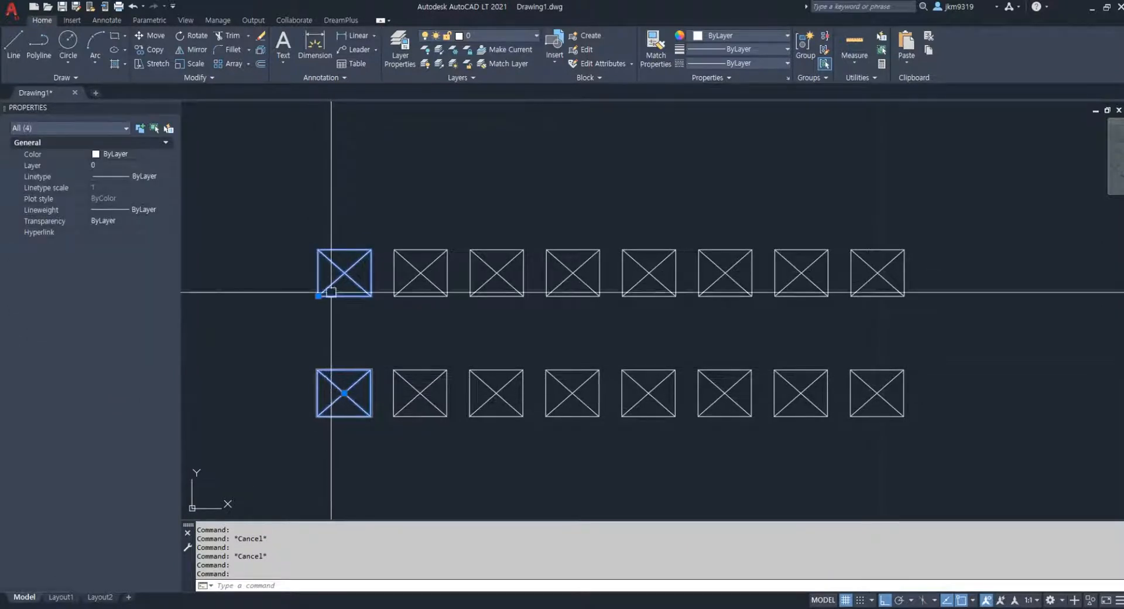
key(Escape)
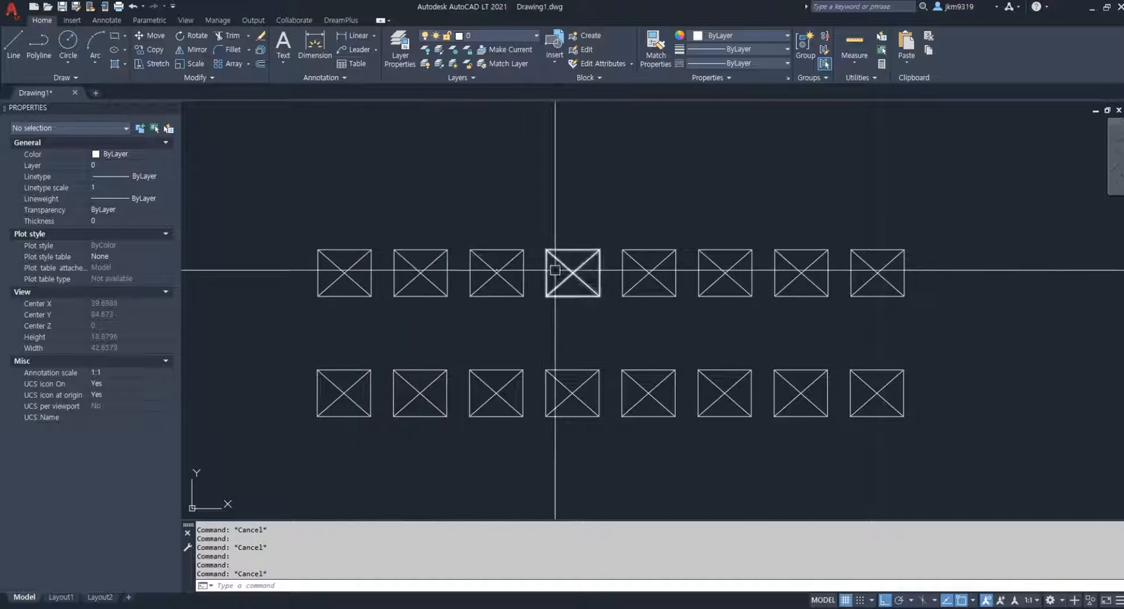
Open the first upper square's block A$C11df28b9 in the Block Editor and erase its two diagonal lines.
double_click(335, 277)
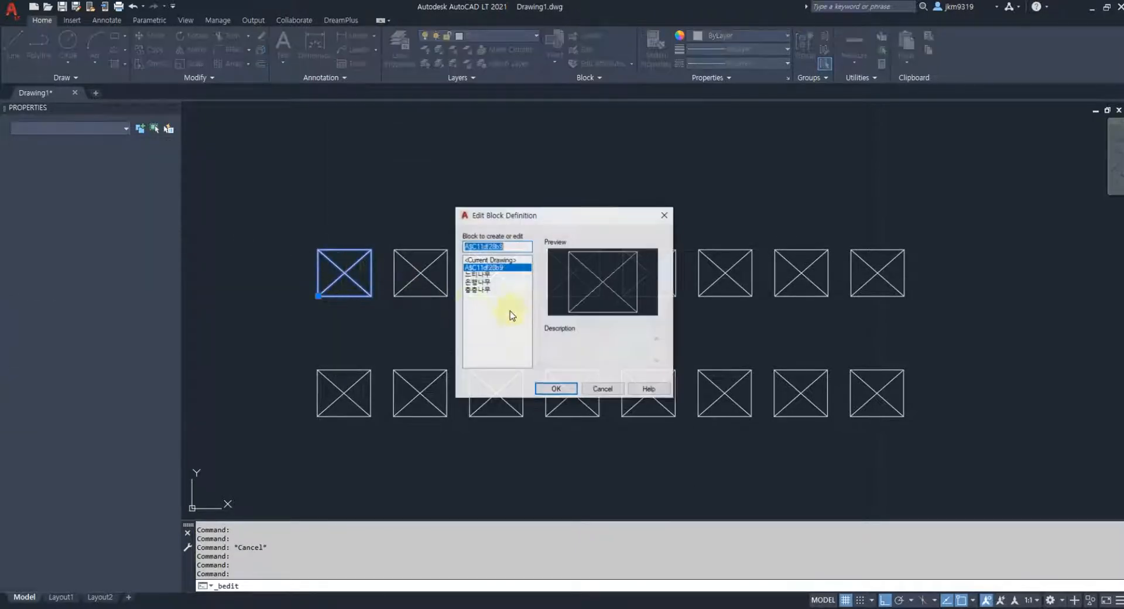
click(613, 392)
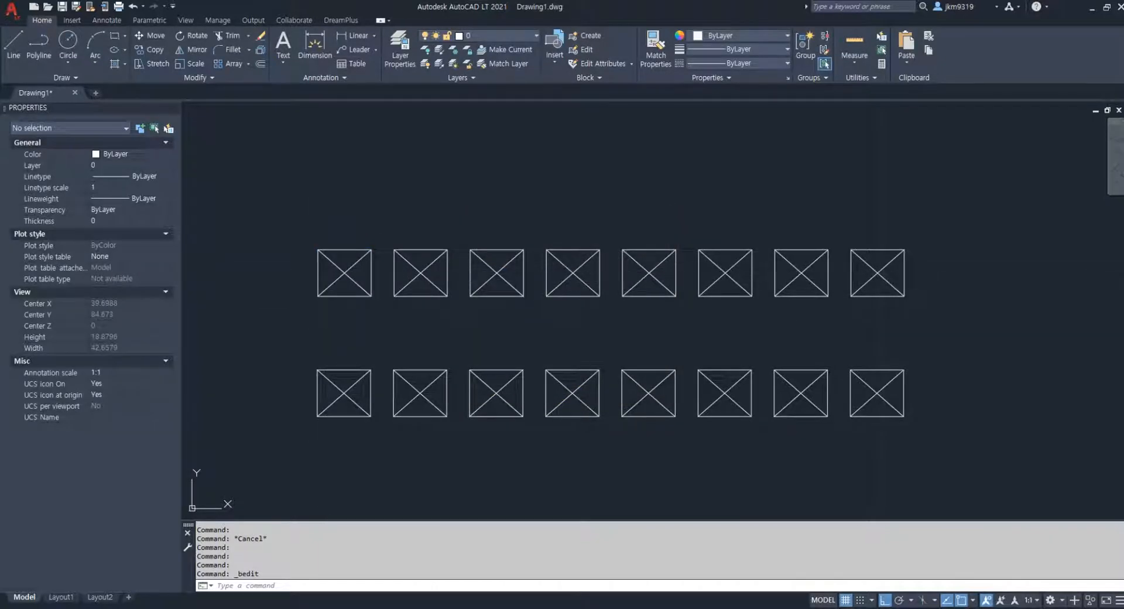
double_click(339, 271)
click(551, 388)
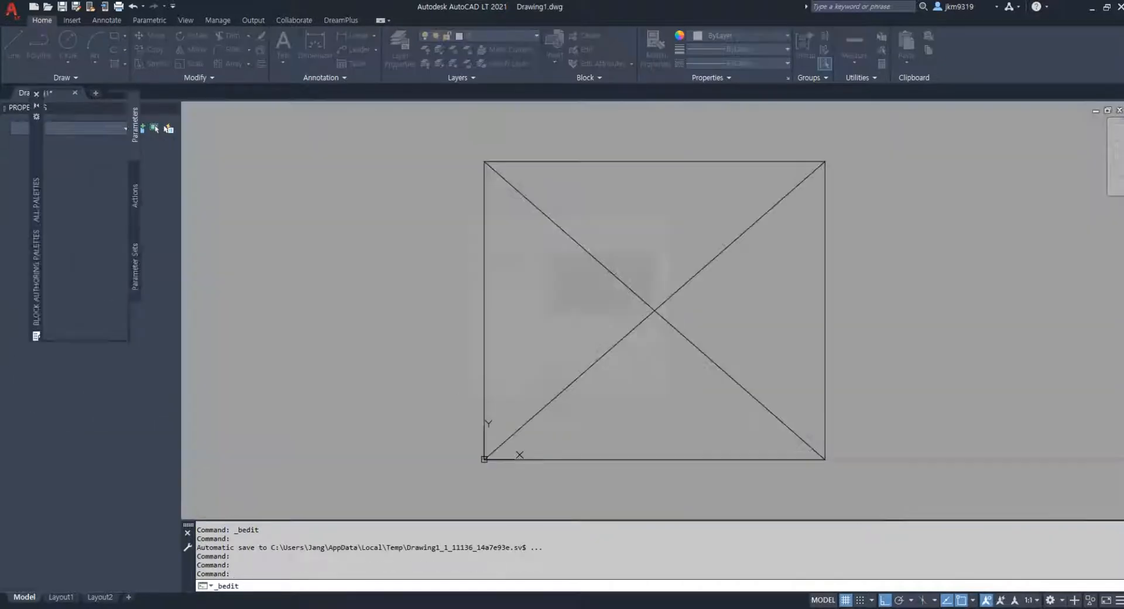
click(334, 287)
key(Escape)
click(744, 275)
click(647, 335)
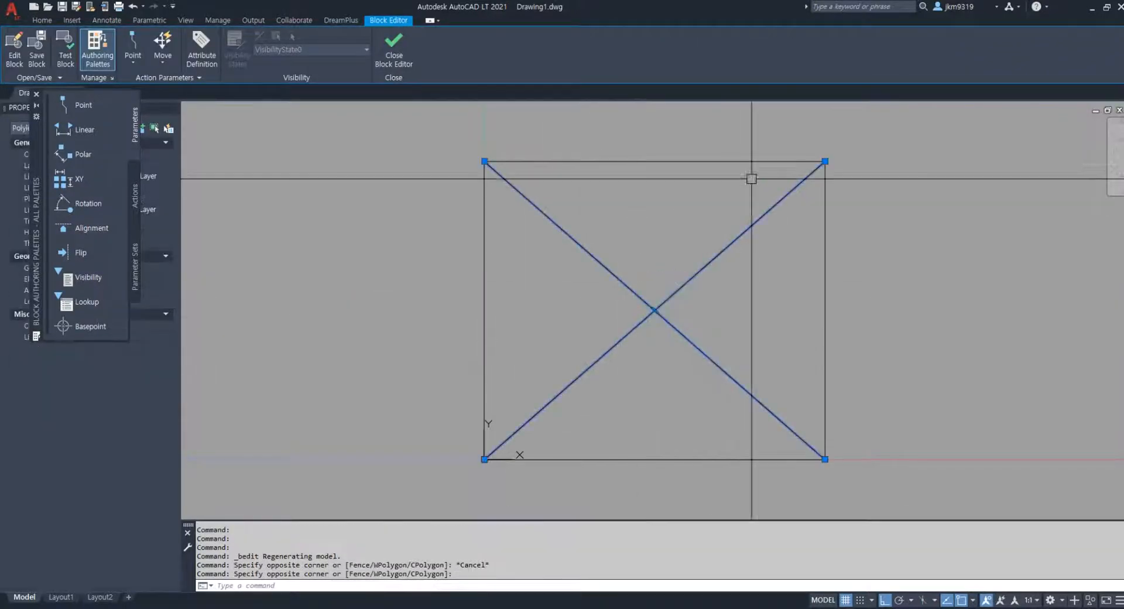
text(e)
key(Return)
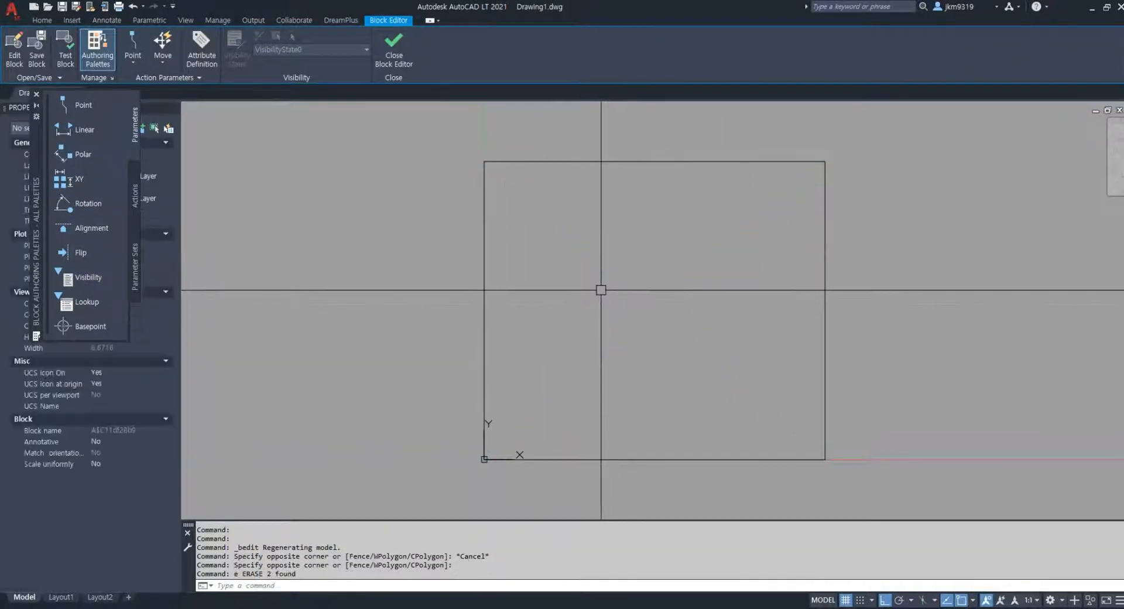
Close the Block Editor, saving the changes to block A$C11df28b9.
click(392, 45)
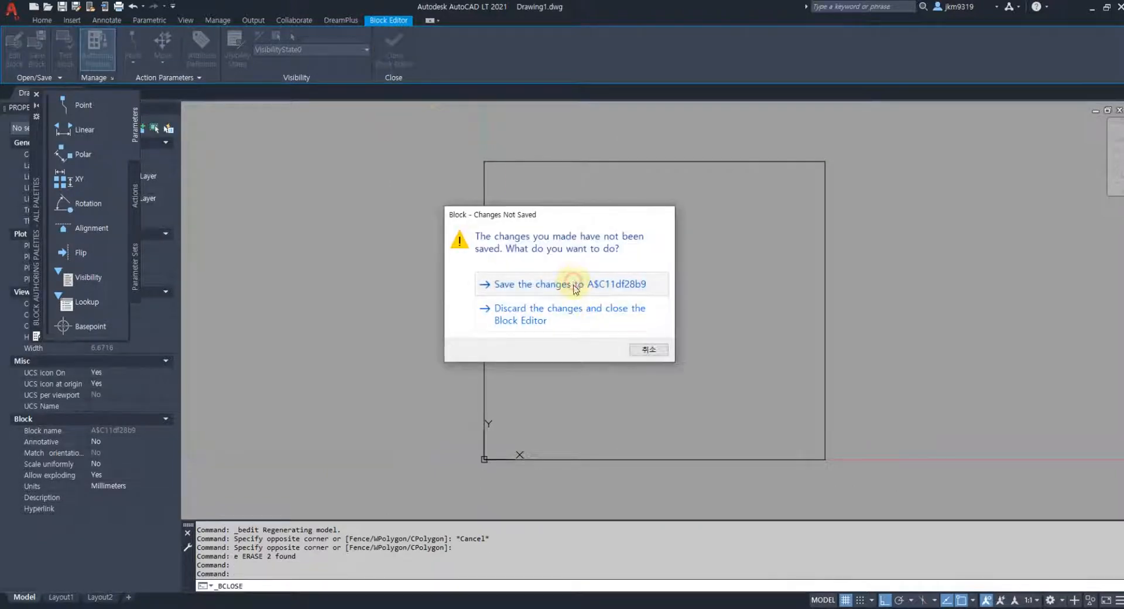
click(573, 285)
click(269, 224)
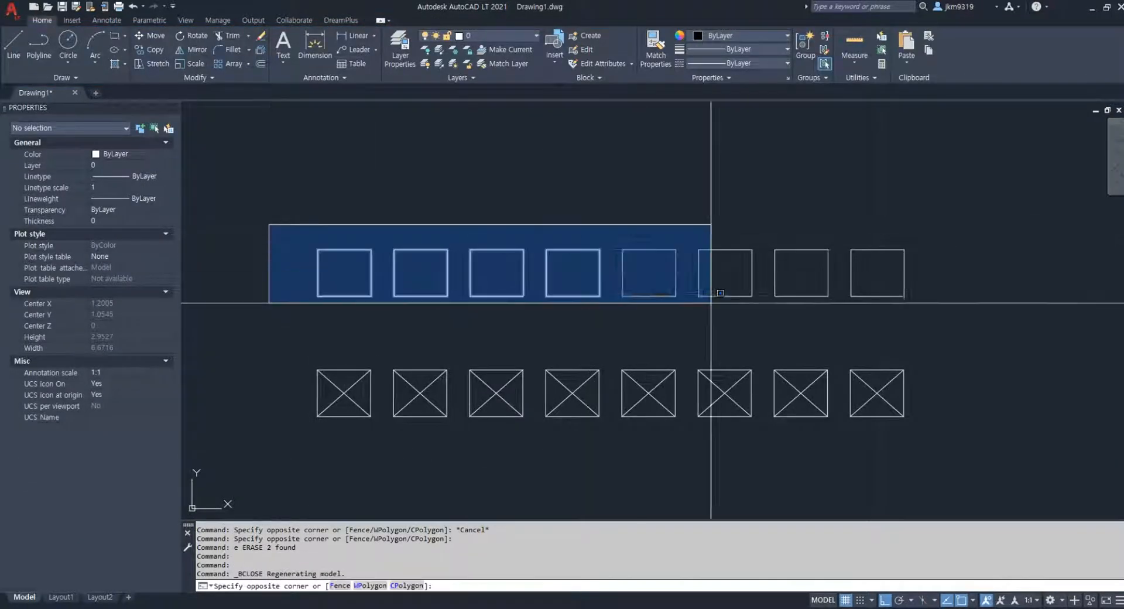
key(Escape)
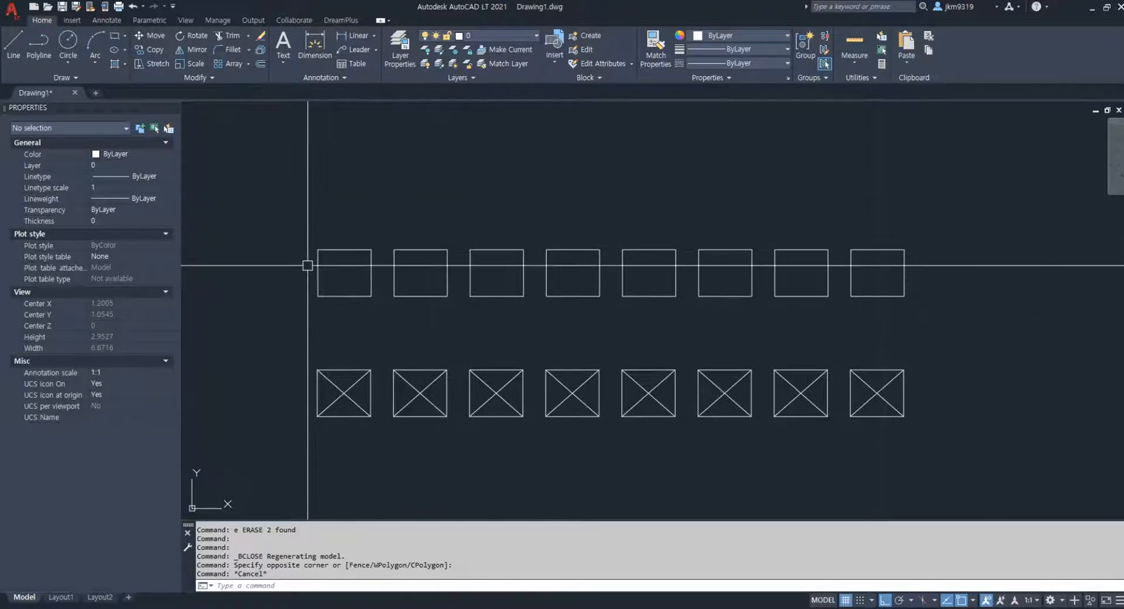
Try adding the second crossed square to the first lower square's group with GROUPEDIT, and undo the addition.
click(344, 396)
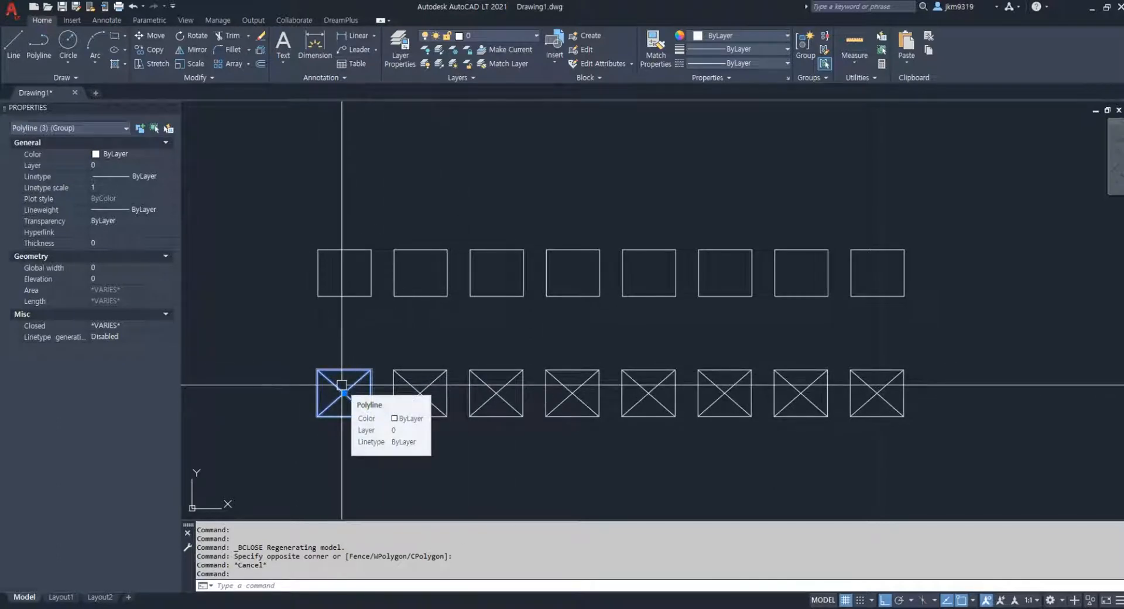
text(Grou)
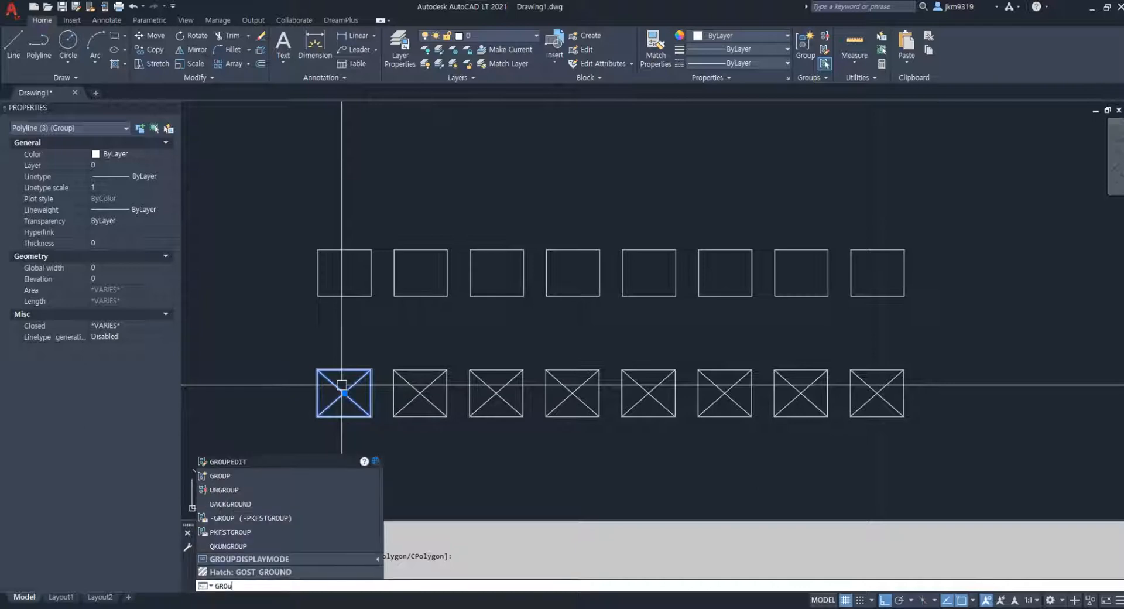
text(pdiet)
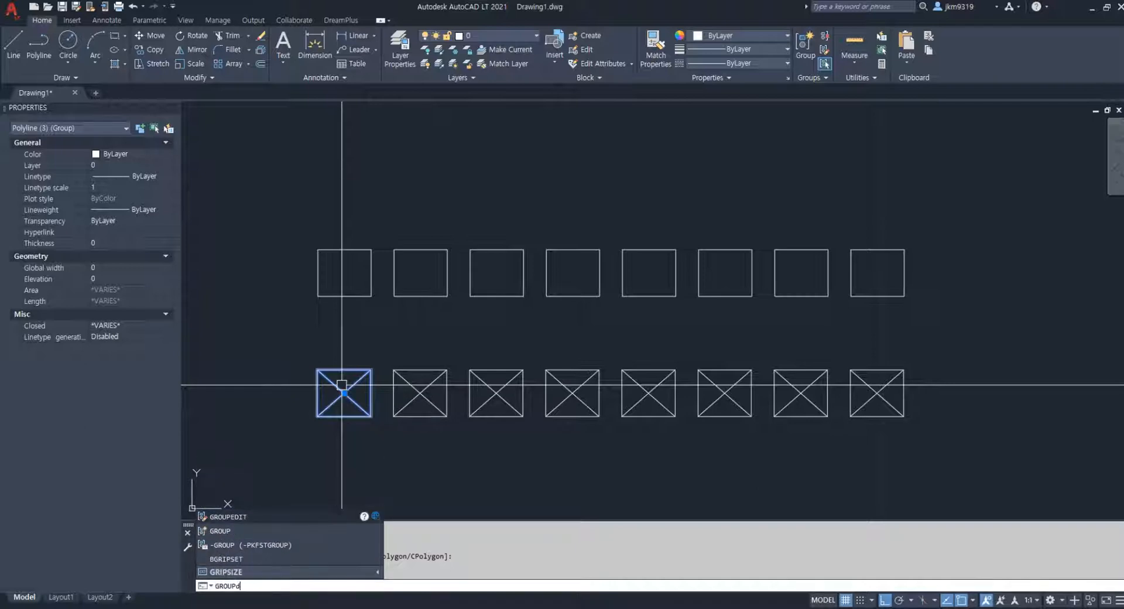
key(BackSpace)
text(ed)
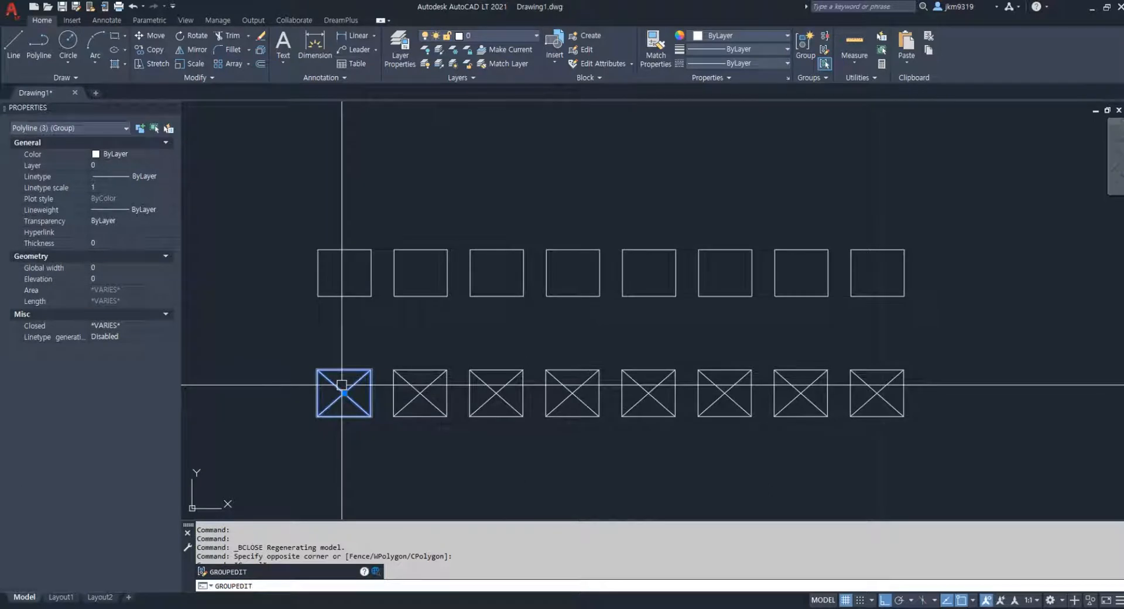
key(Return)
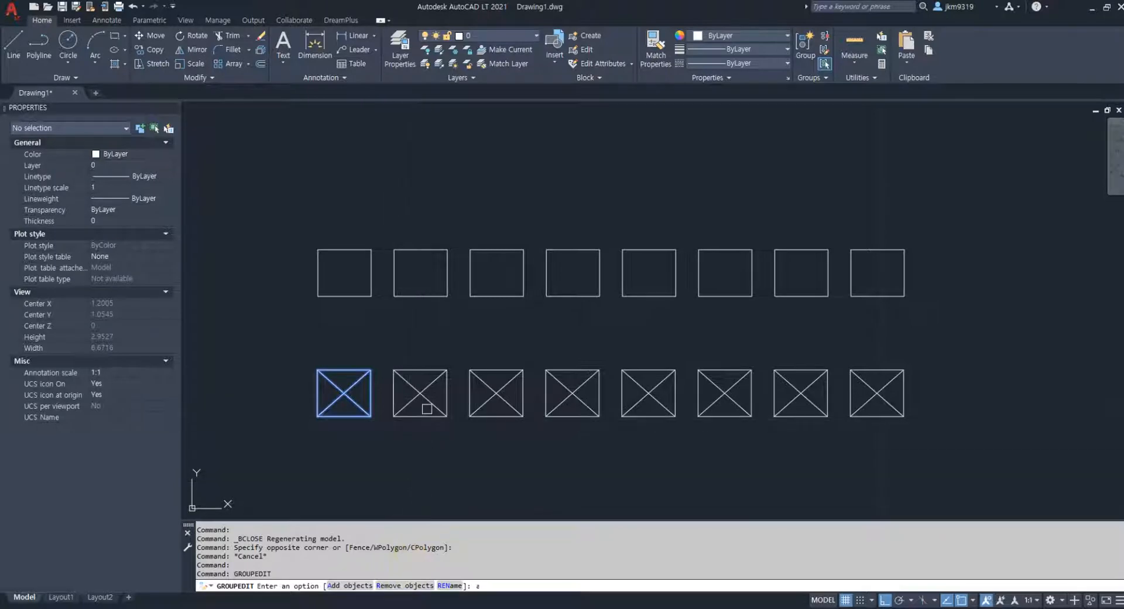
text(a)
key(Return)
click(432, 390)
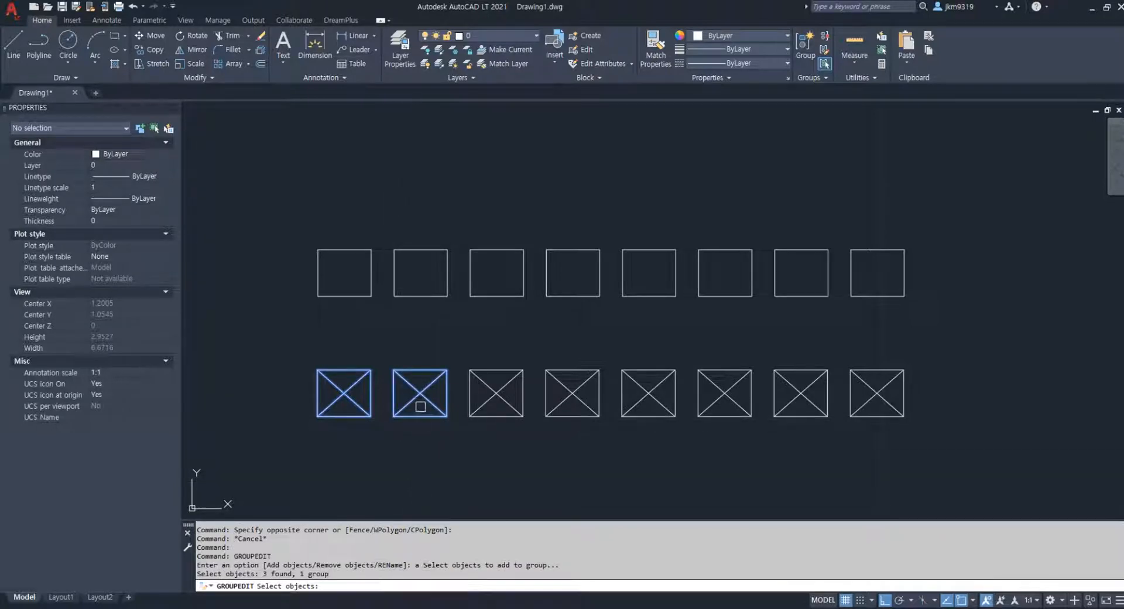
key(Return)
click(366, 394)
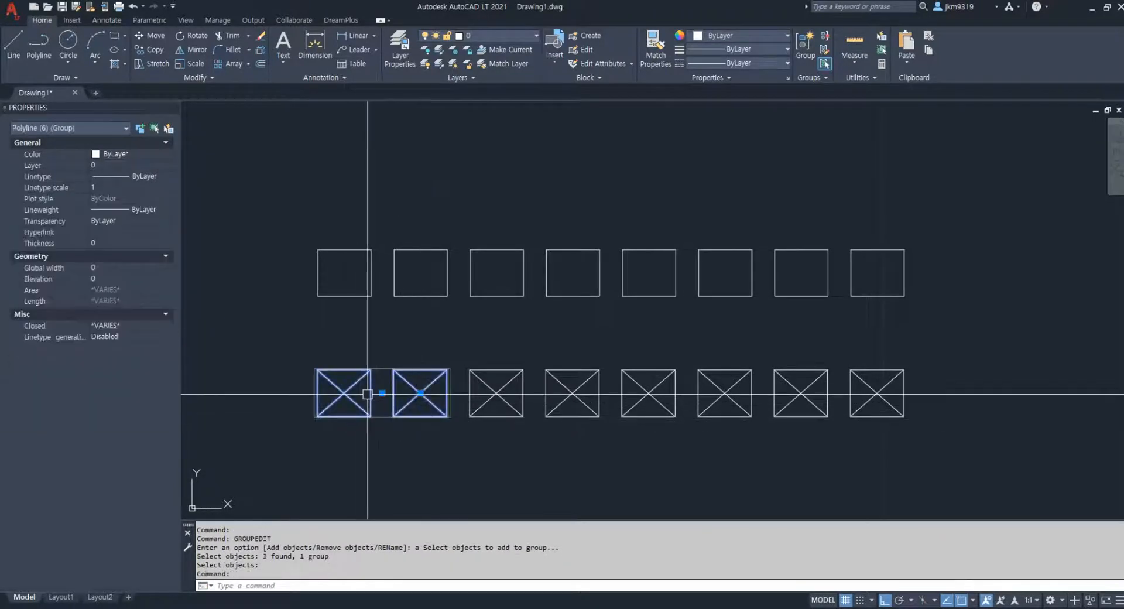
key(ctrl+z)
Remove the two diagonal lines from the first lower square's group with GROUPEDIT.
text(g)
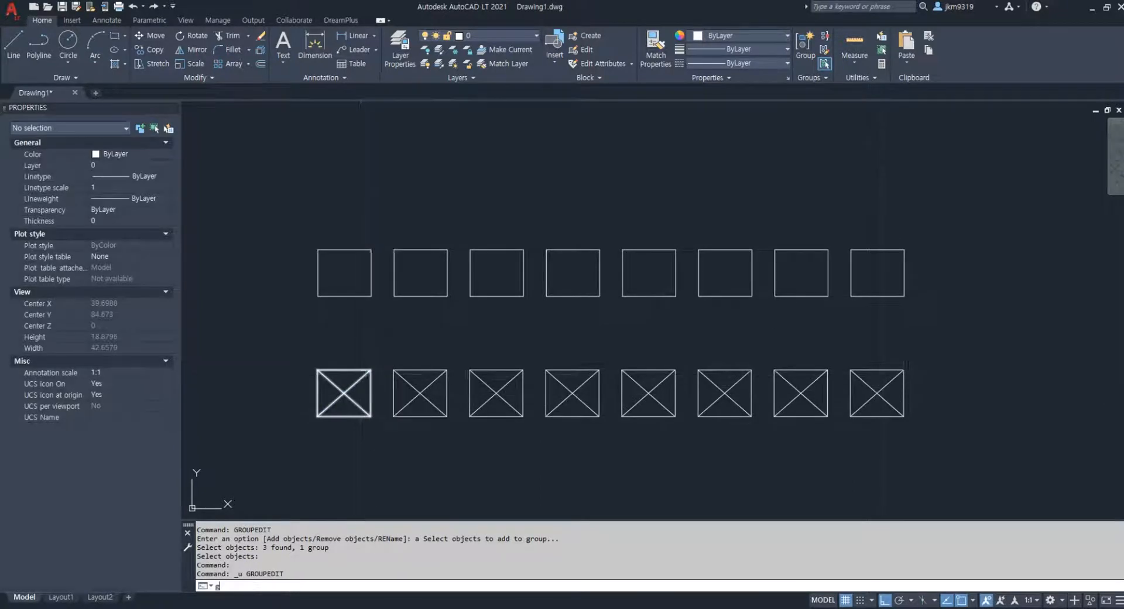
text(roupd)
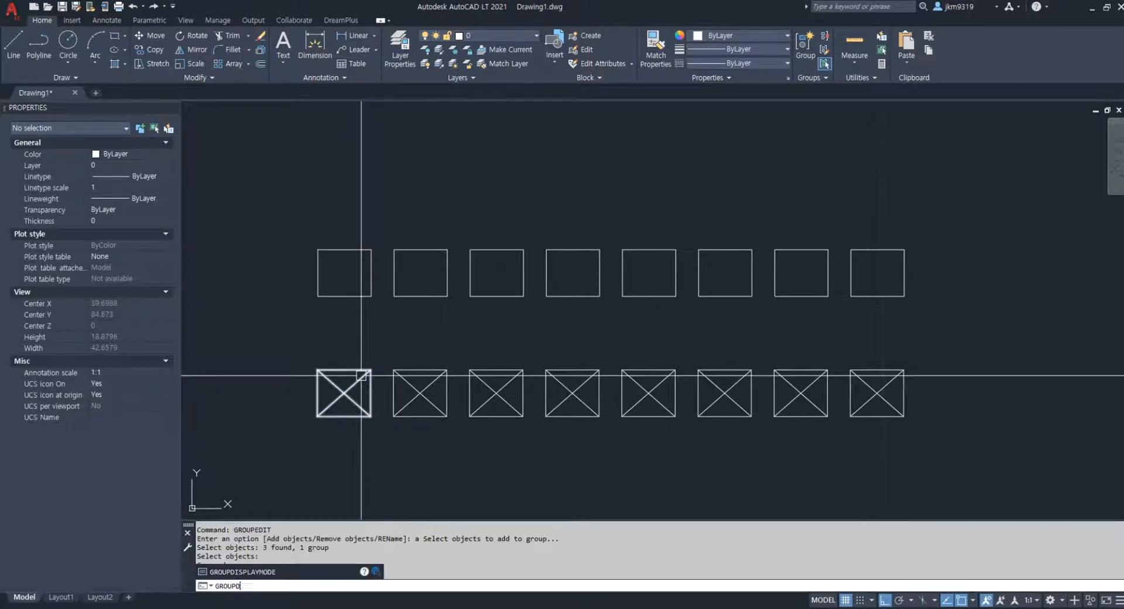
text(dit)
key(Return)
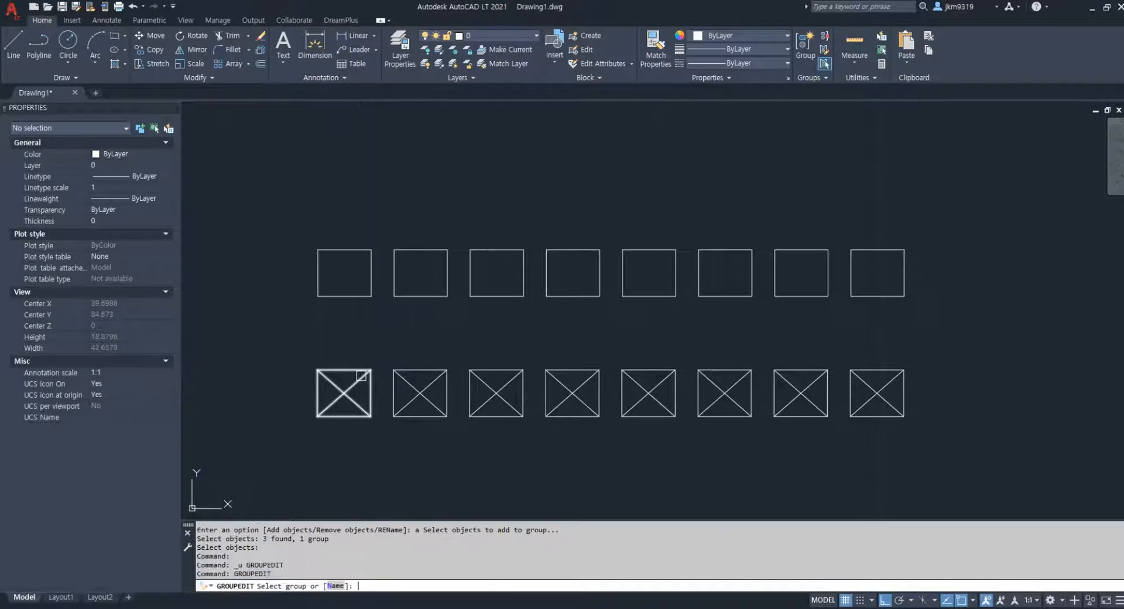
click(358, 377)
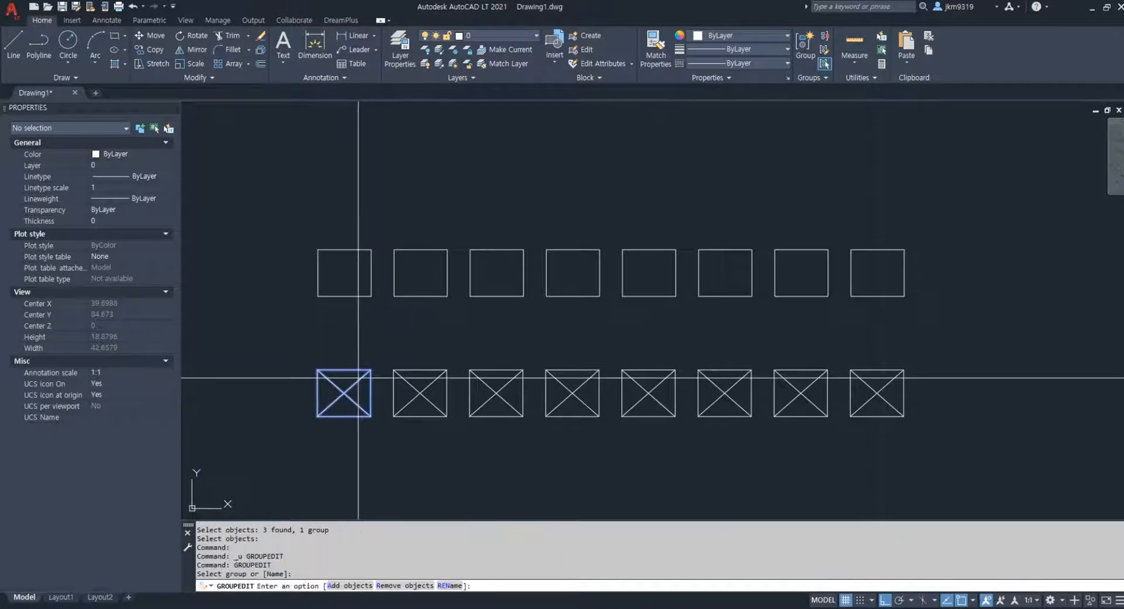
click(404, 585)
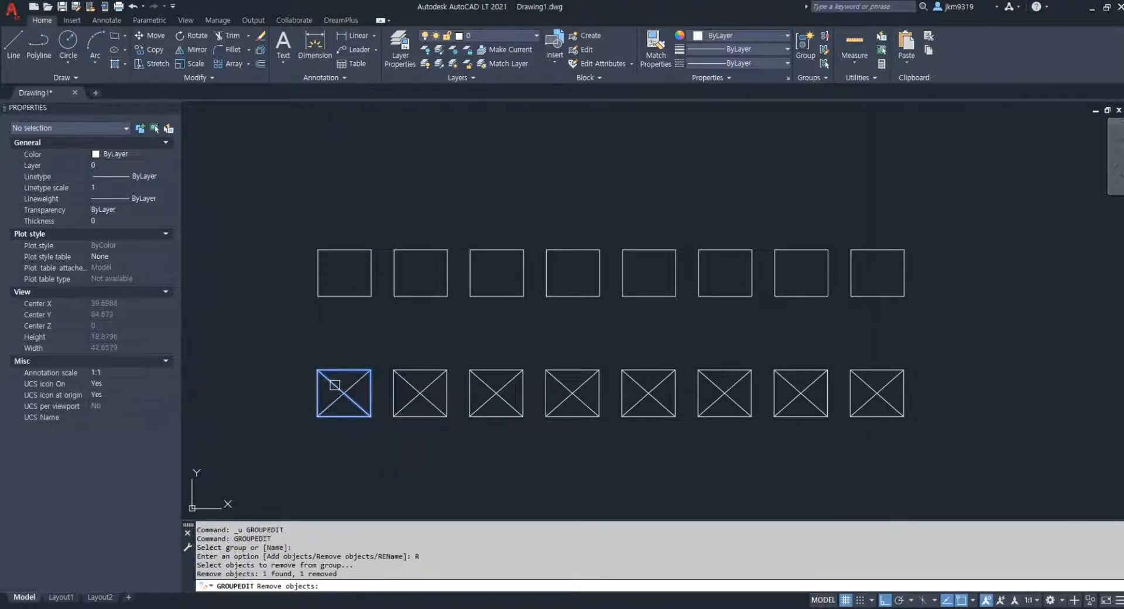
key(Return)
click(326, 383)
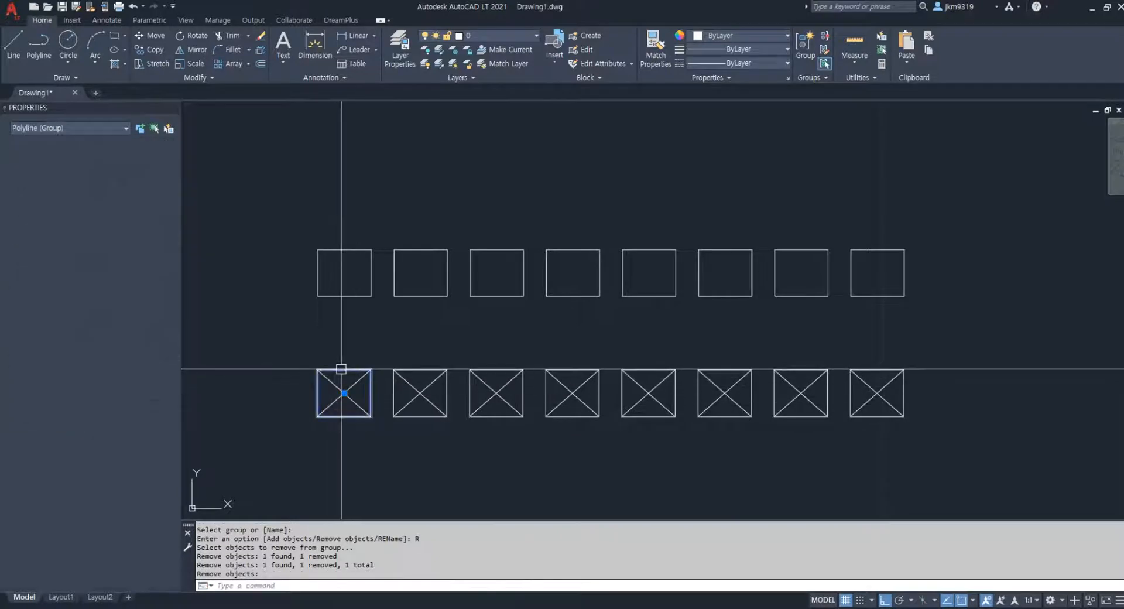
key(Escape)
Erase the two ungrouped diagonal lines inside the first lower square.
click(364, 387)
click(331, 401)
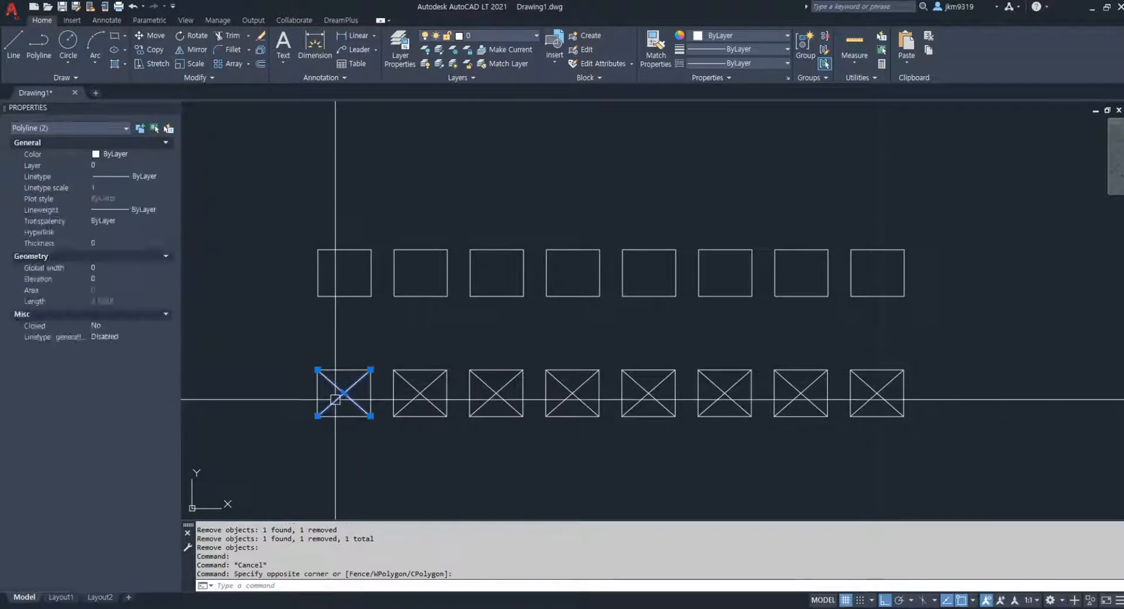
text(e)
key(Return)
key(Escape)
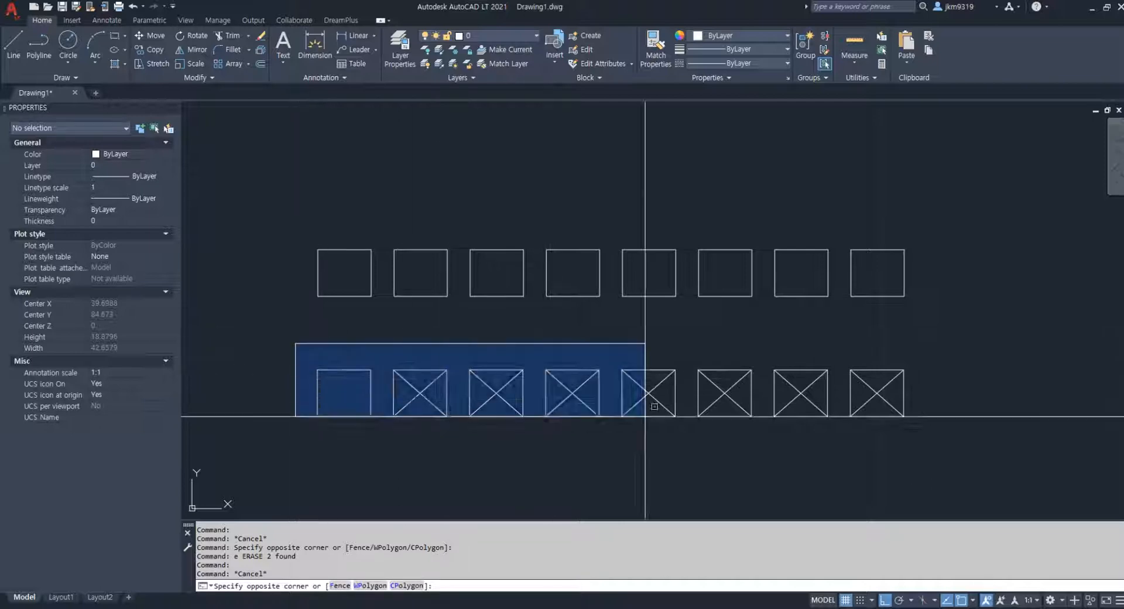
Erase the entire lower row of squares, including the plain first one and the crossed ones.
click(938, 432)
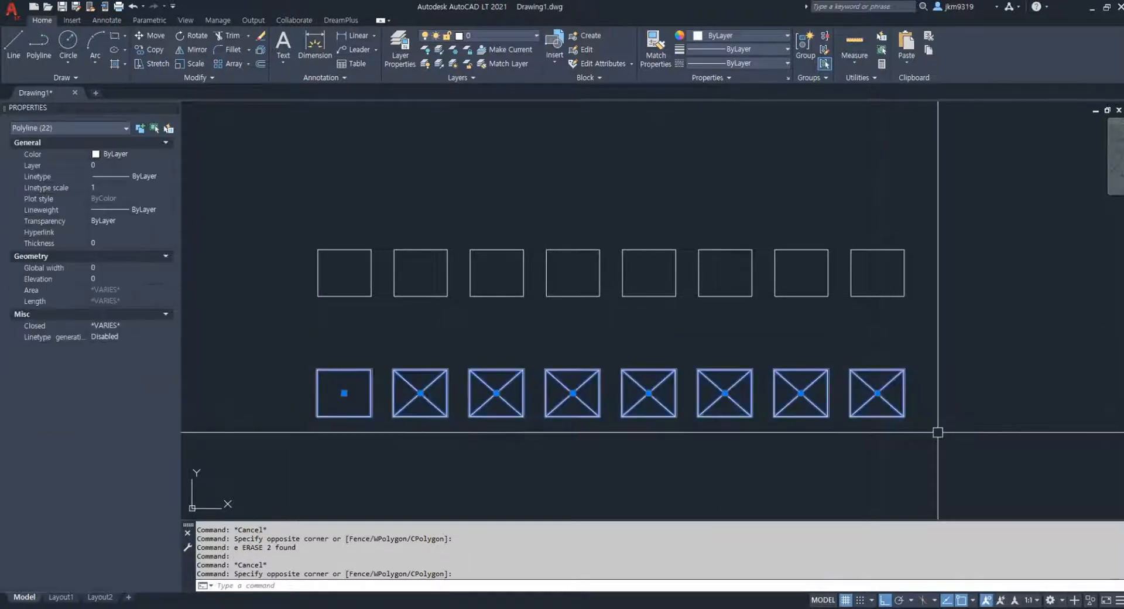
key(Escape)
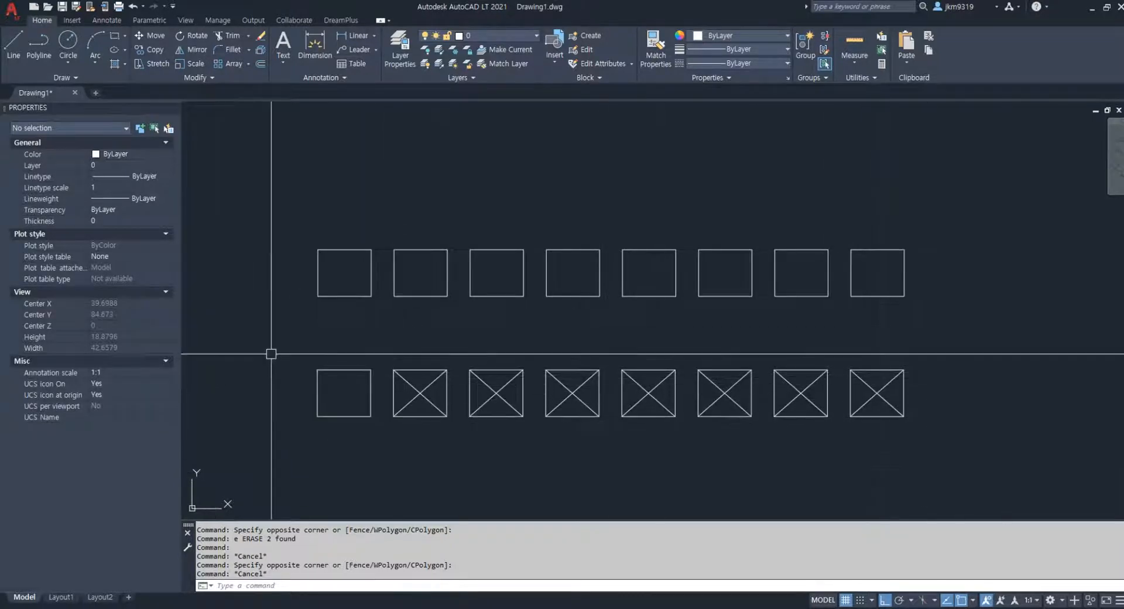
click(290, 340)
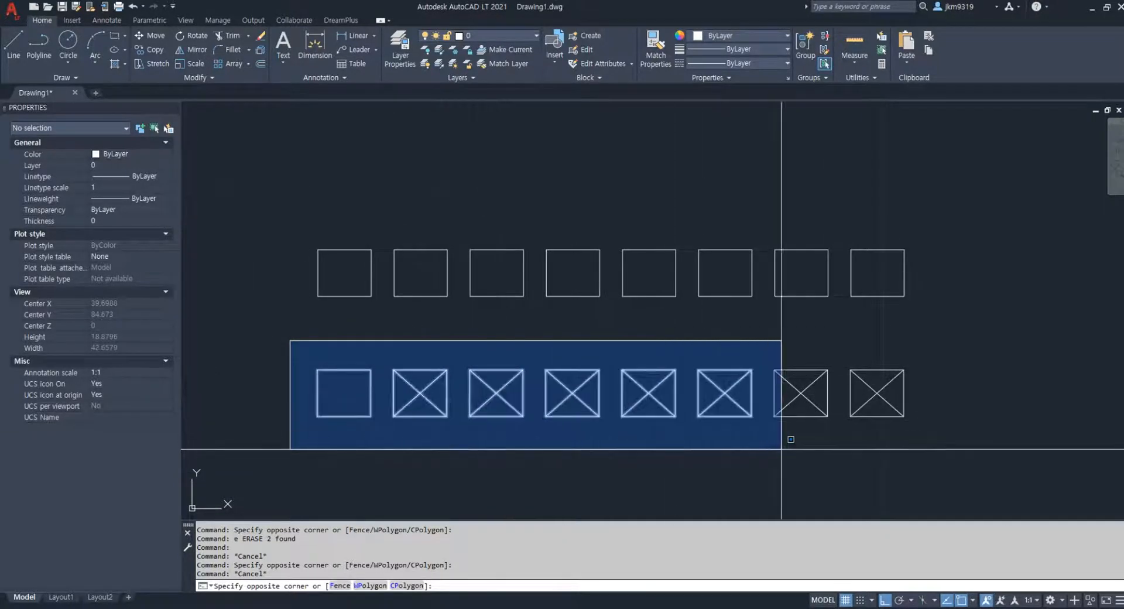
click(945, 440)
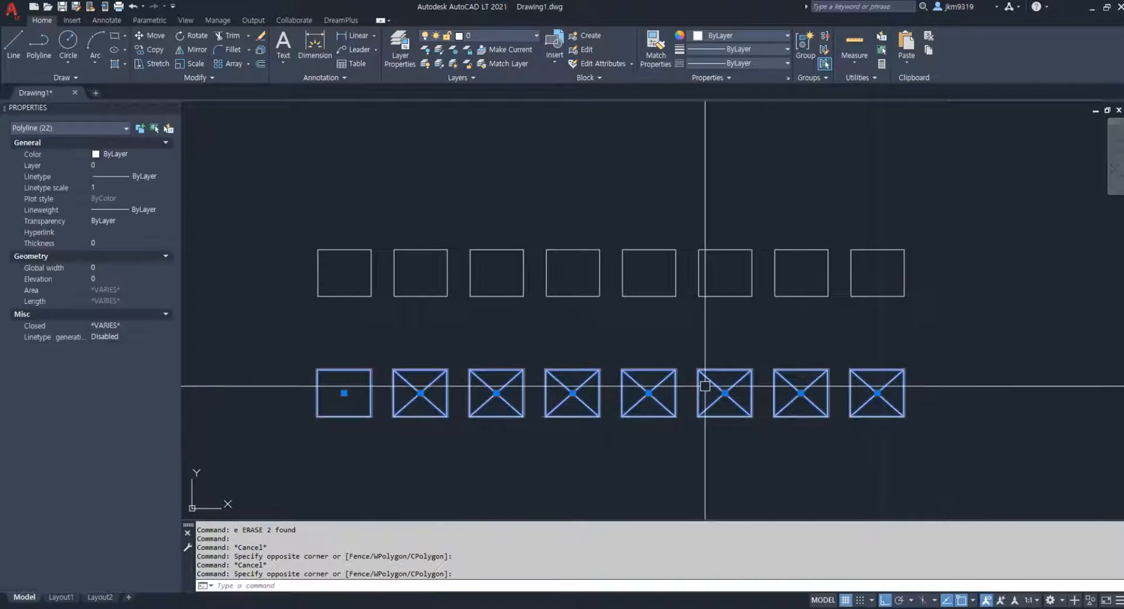
text(e)
key(Return)
key(Escape)
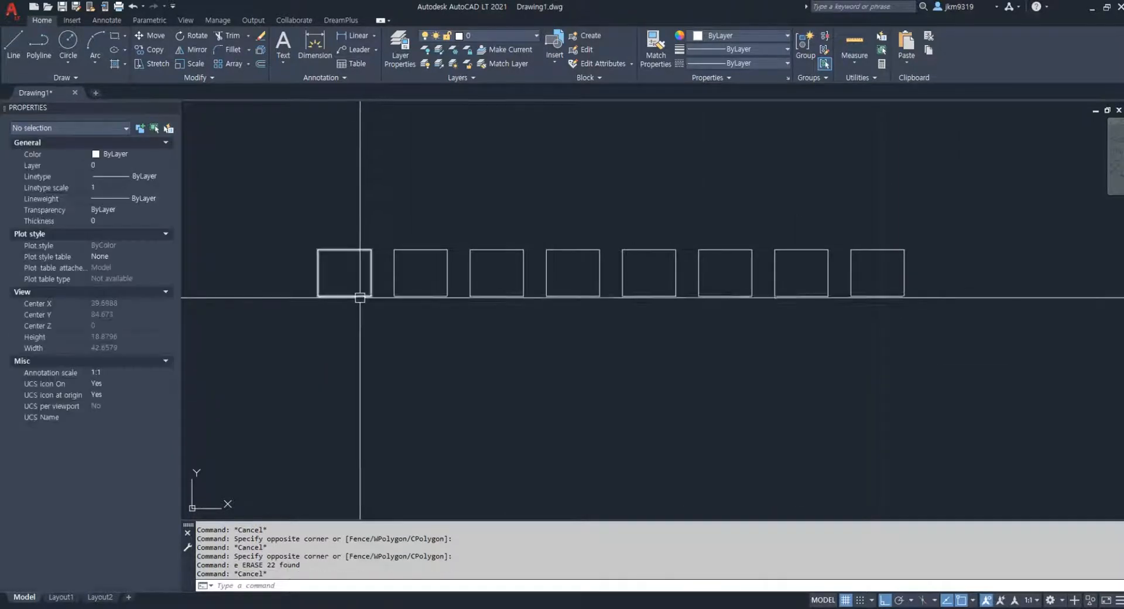
Erase the remaining row of eight plain squares to empty the drawing area.
key(Escape)
middle_drag(360, 296, 377, 314)
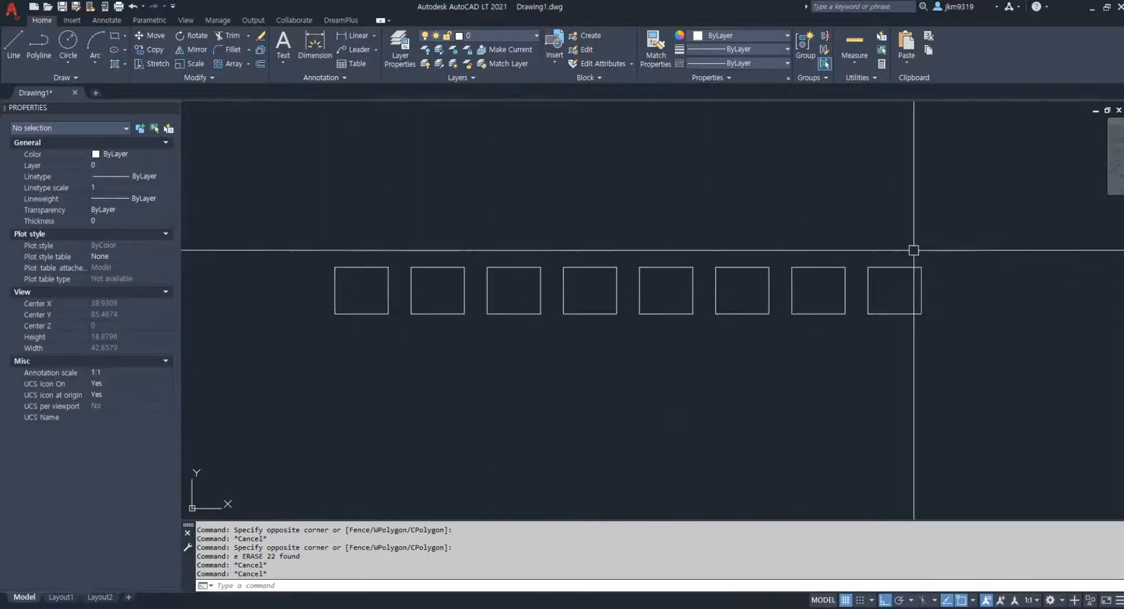
click(964, 235)
key(Escape)
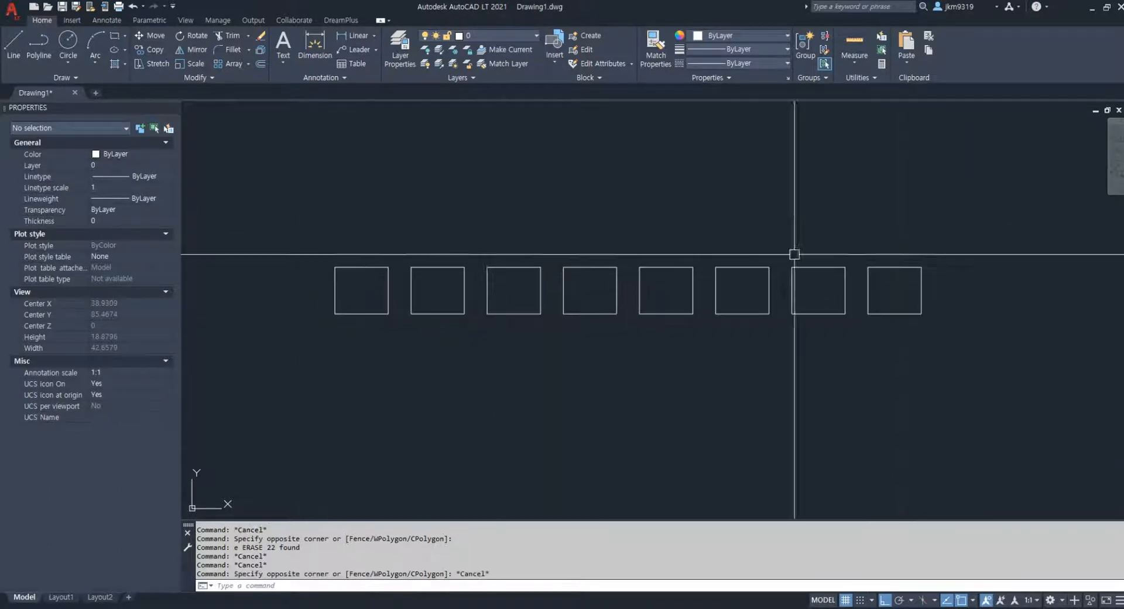
click(935, 222)
click(304, 335)
text(e)
key(Return)
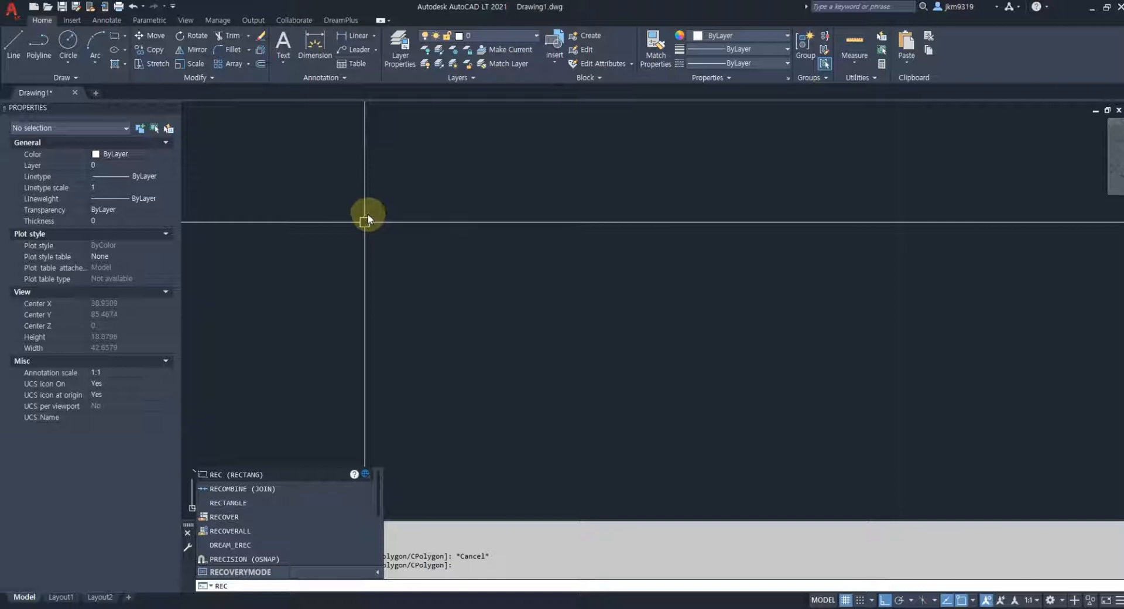
Draw a rectangle with a perimeter of about 28 units in the upper-left part of the empty drawing area.
key(Return)
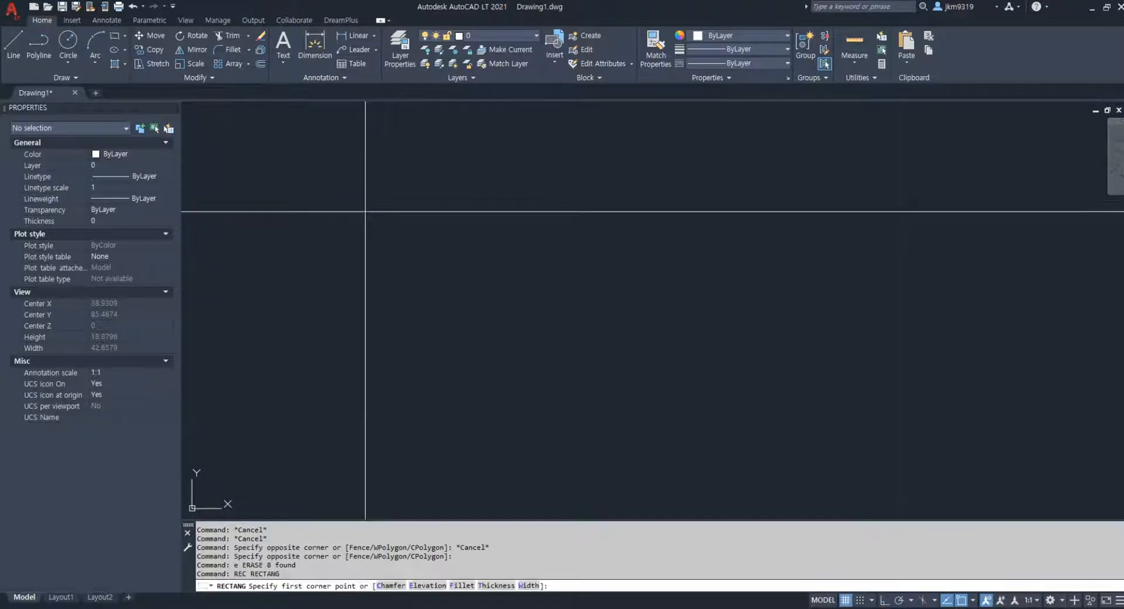
click(314, 176)
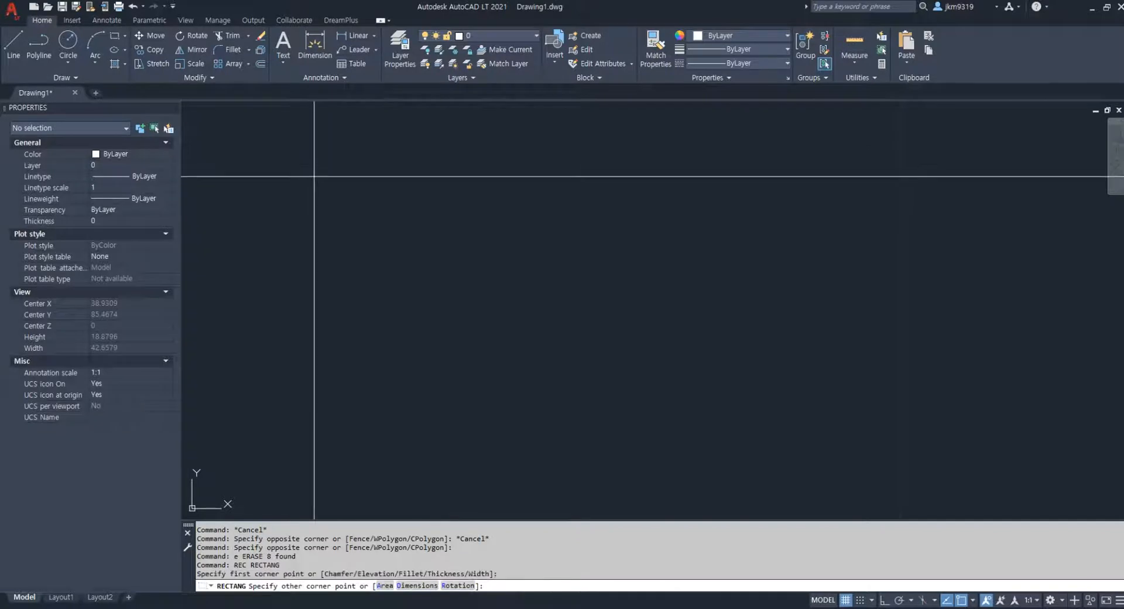
click(485, 316)
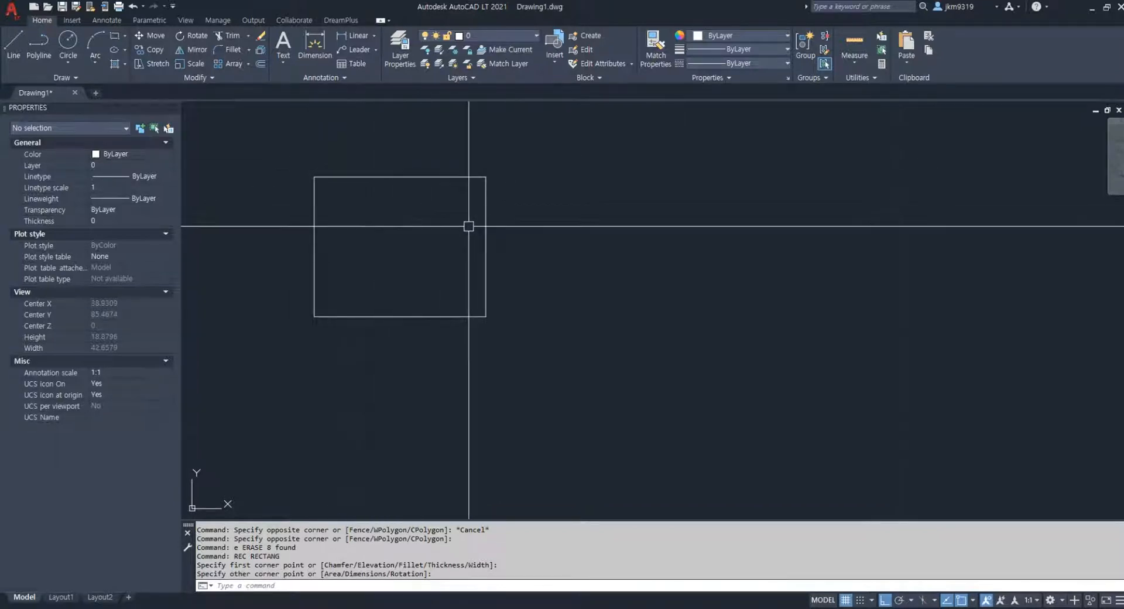
Copy the rectangle from its lower-left corner to the right, below and diagonally with Ortho off, forming a two-by-two arrangement.
middle_drag(467, 226, 414, 211)
scroll(417, 213, down, 2)
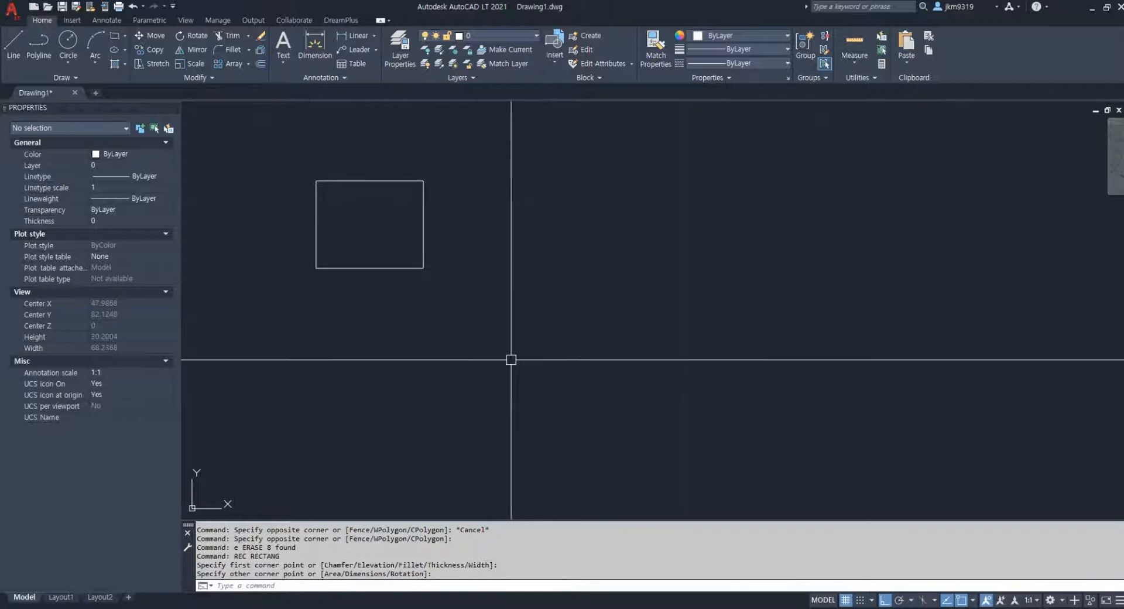
click(480, 203)
click(354, 304)
text(co)
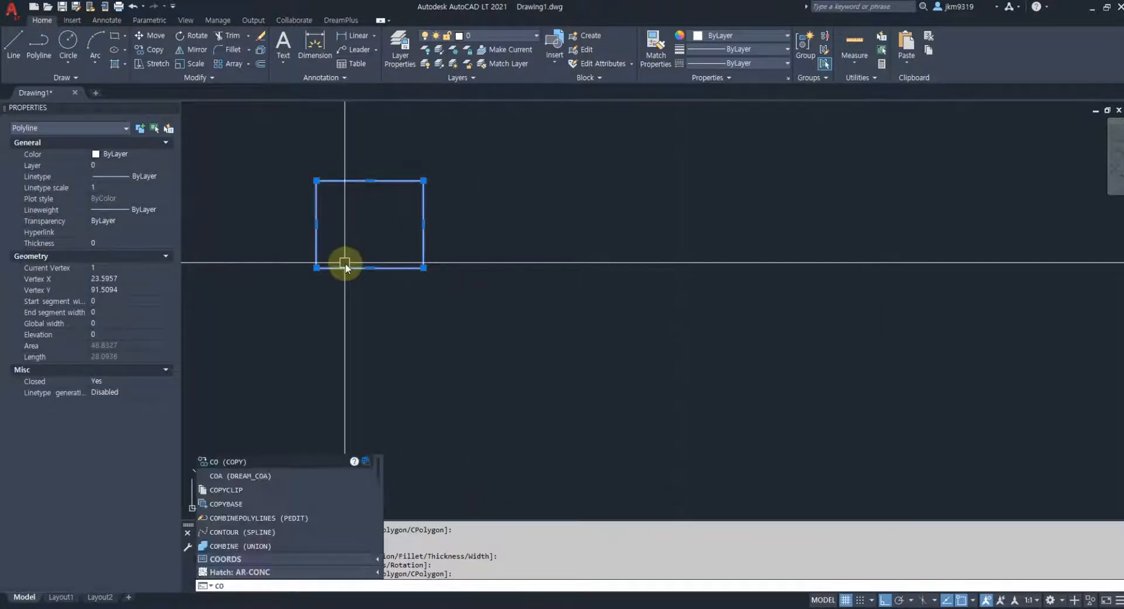
key(Return)
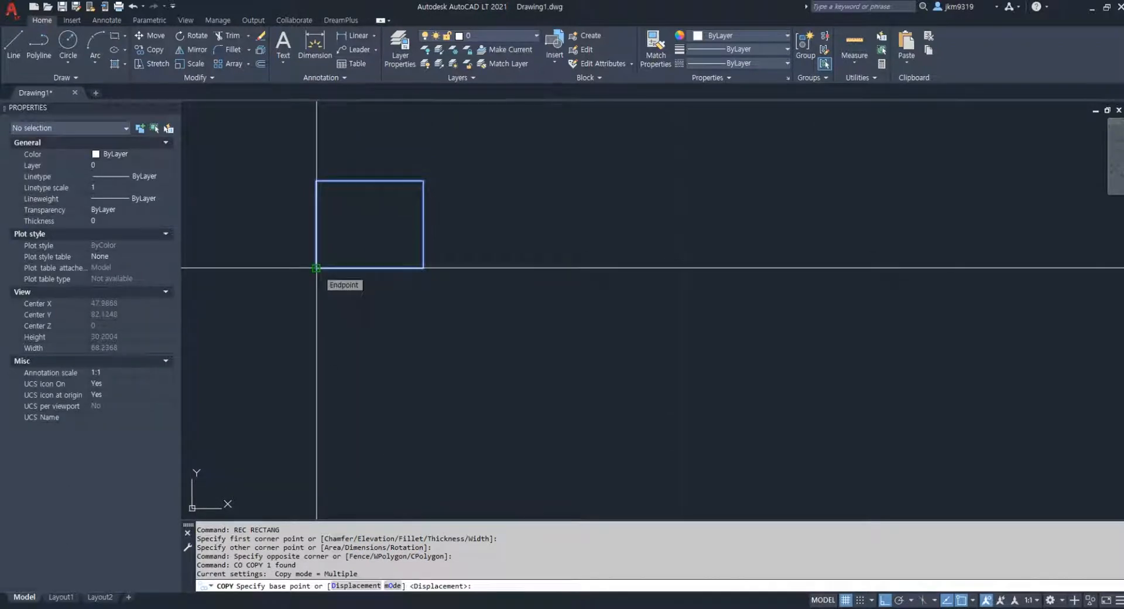
click(316, 267)
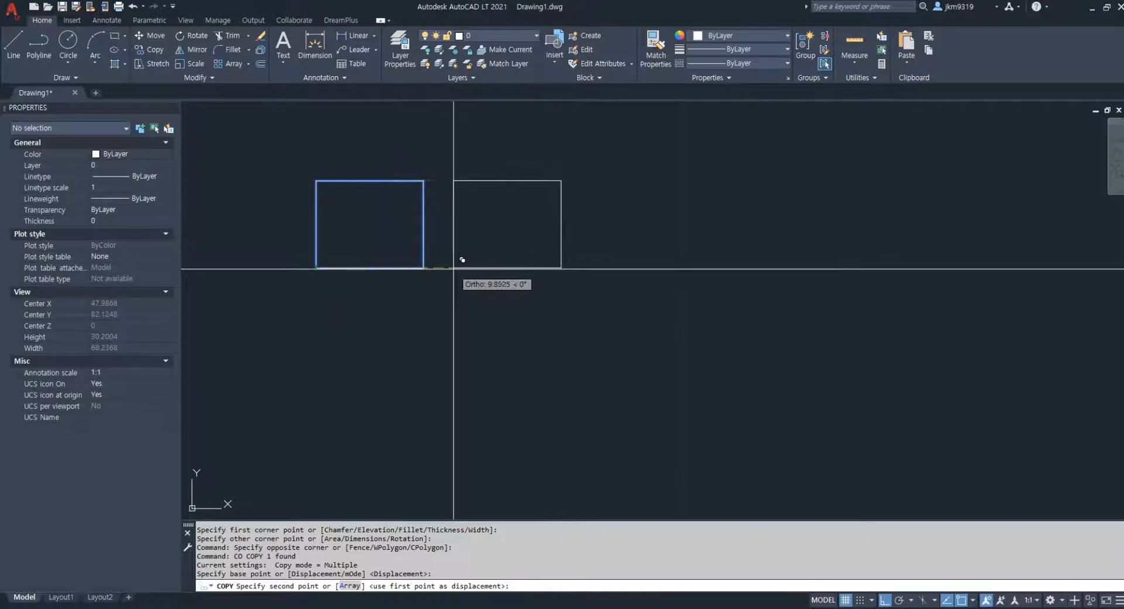
click(463, 259)
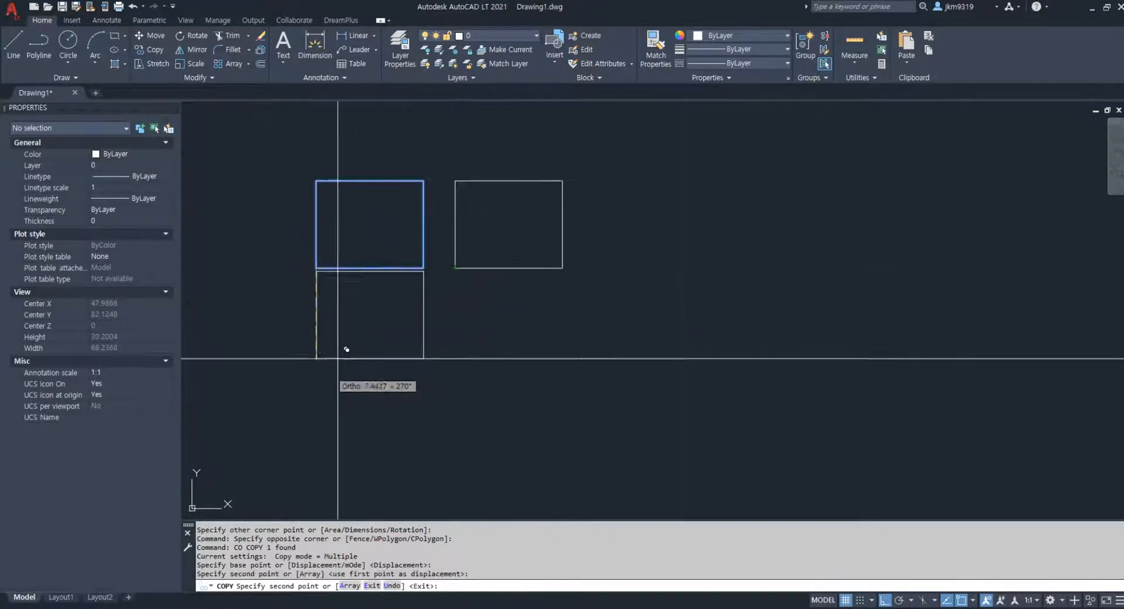
click(335, 385)
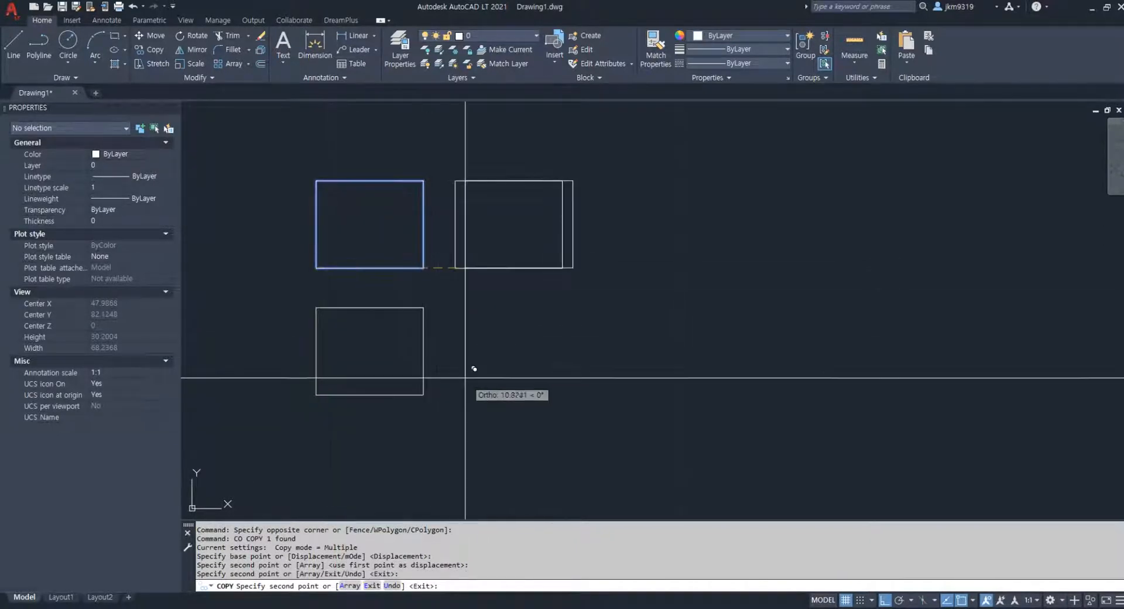
key(F8)
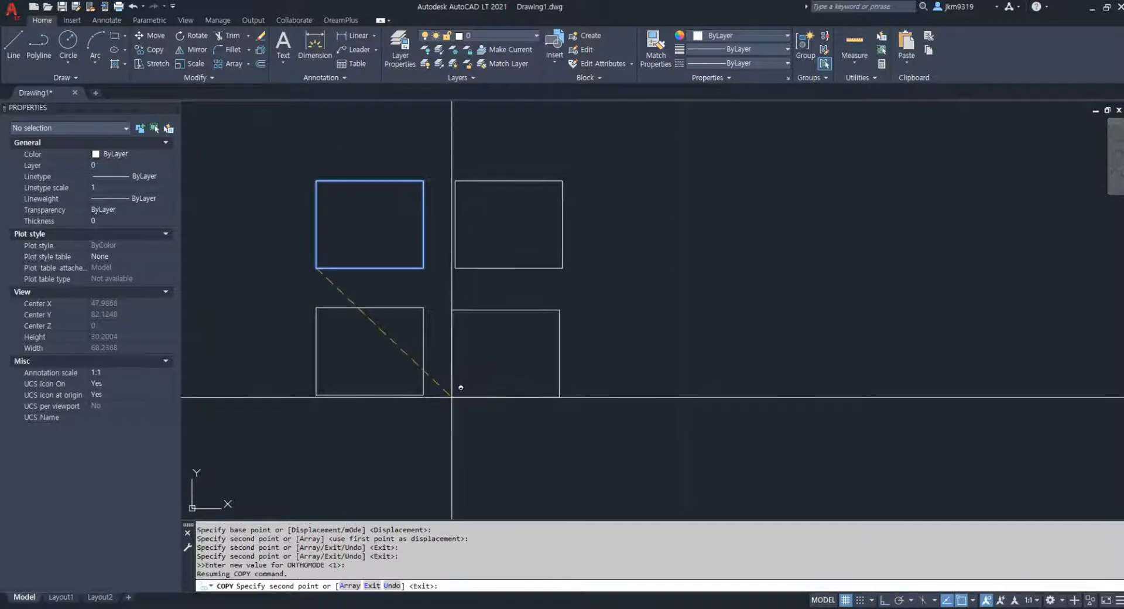
click(455, 395)
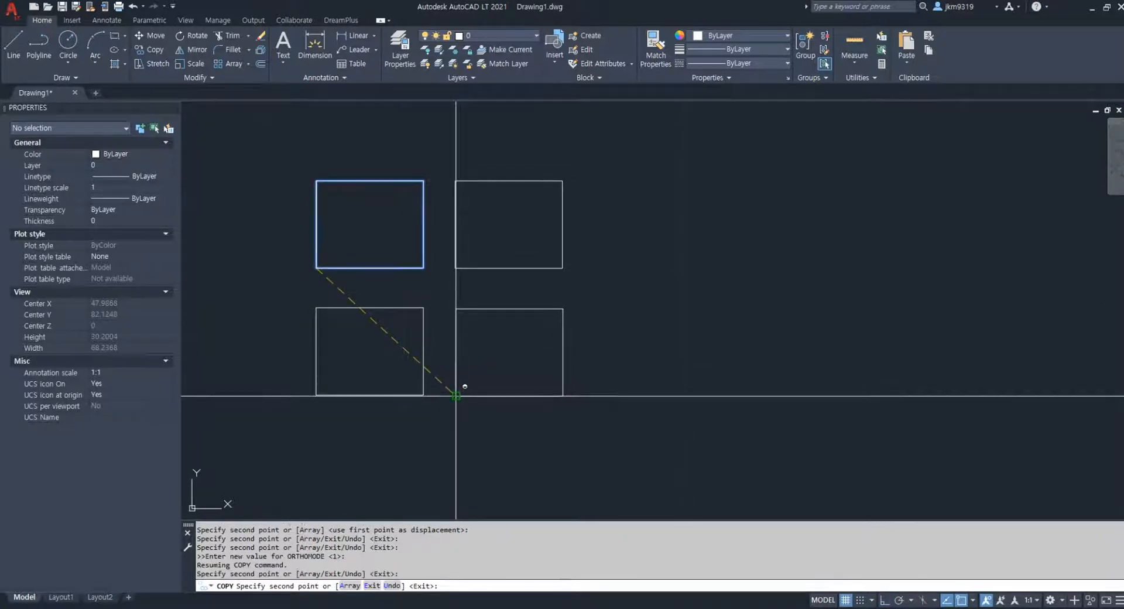
key(Escape)
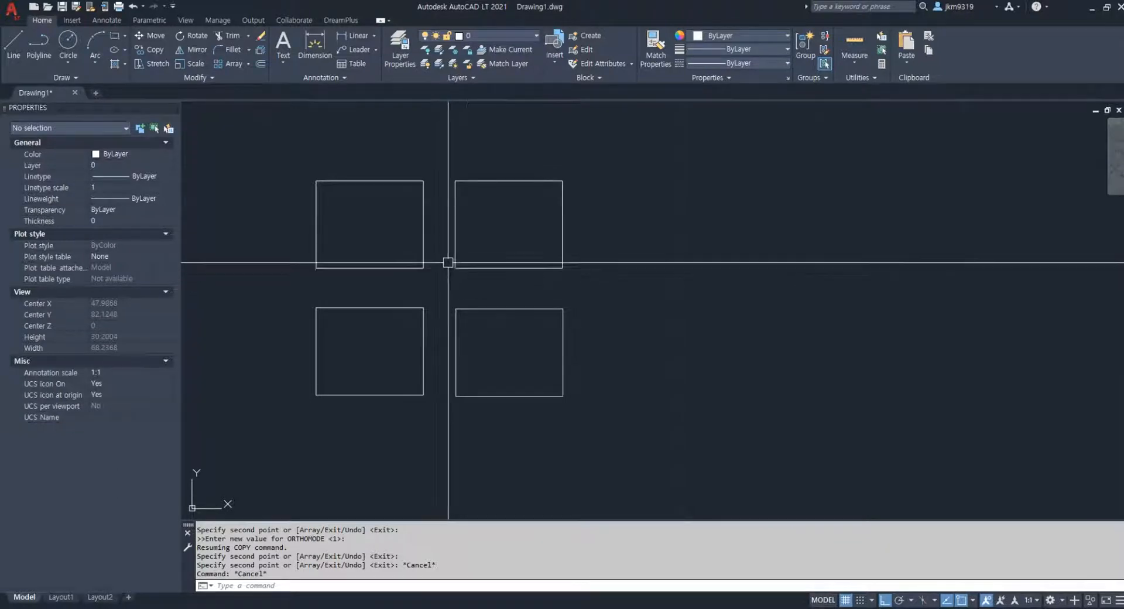
Start a block definition from the four rectangles and name it 블럭, keeping the rectangles clear of the dialog.
click(607, 154)
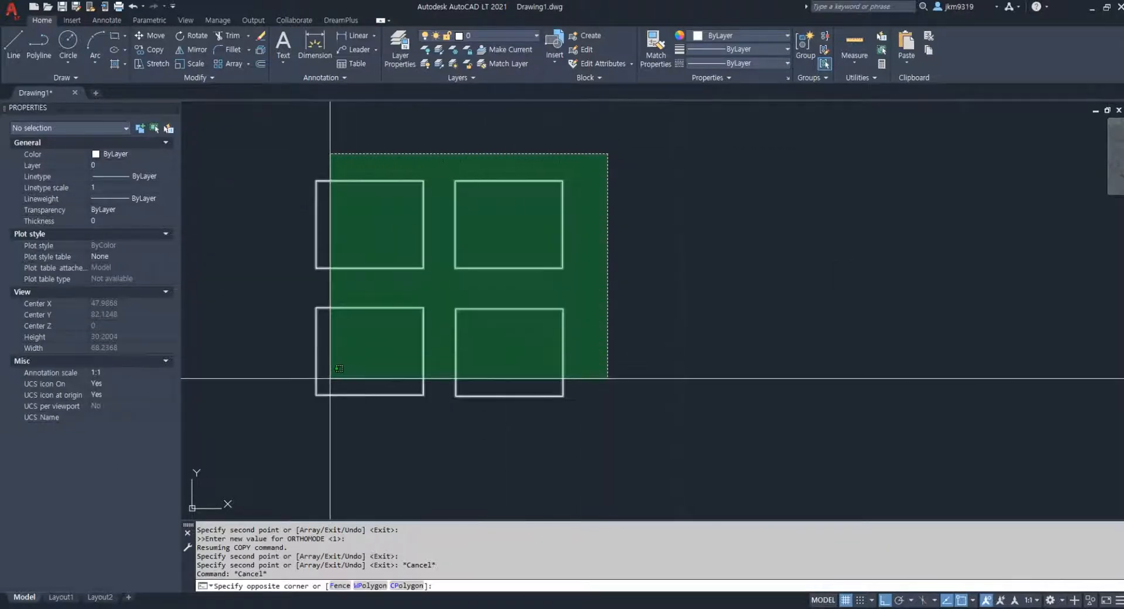
click(310, 404)
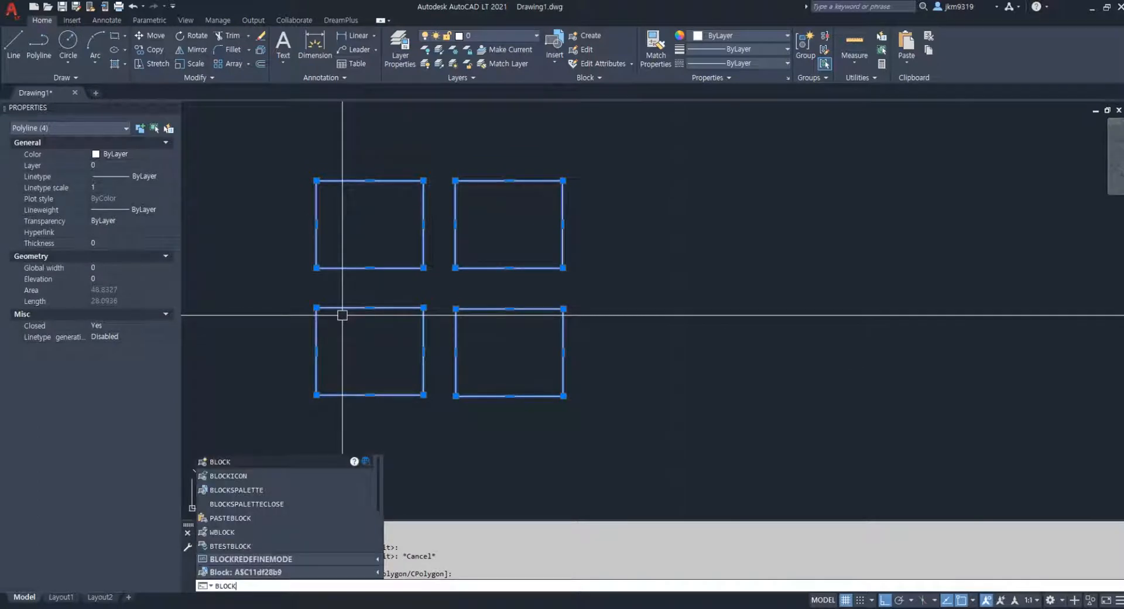
key(BackSpace)
key(BackSpace)
key(BackSpace)
key(BackSpace)
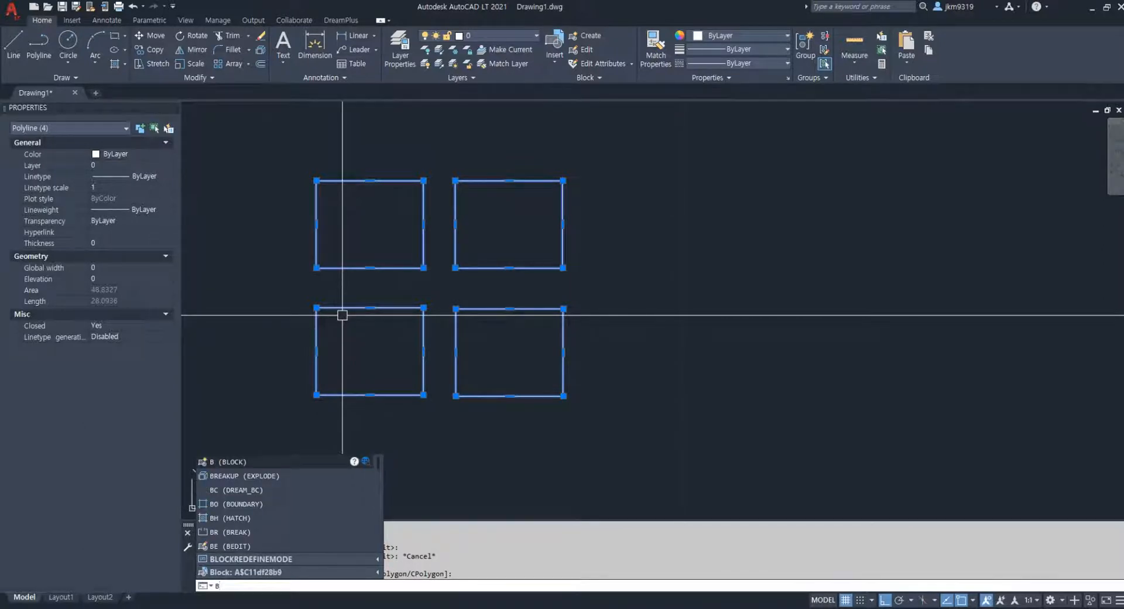
key(Return)
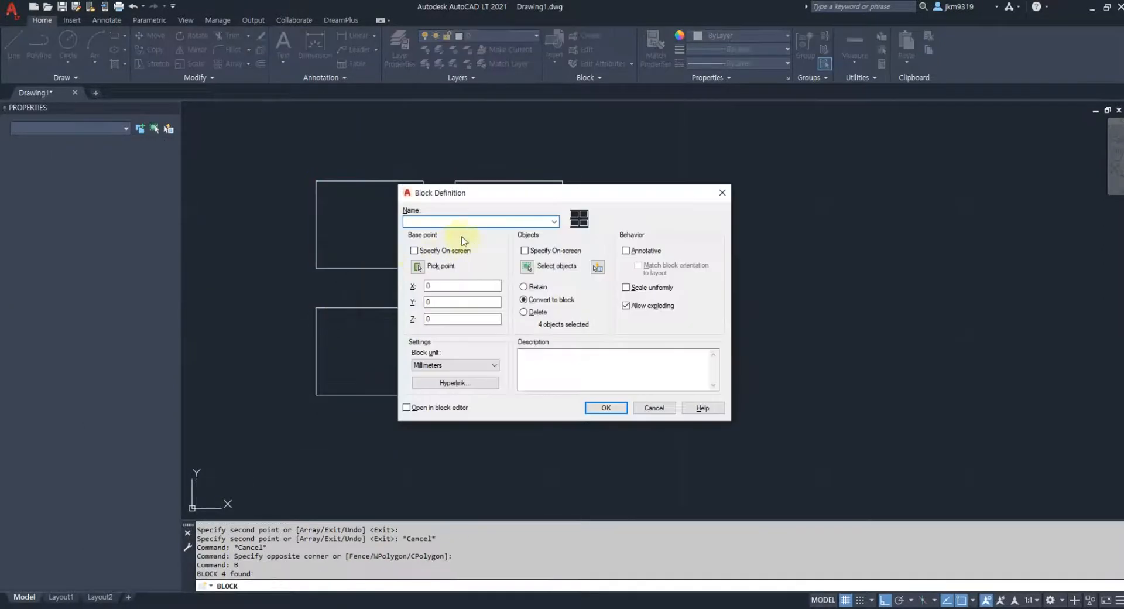
drag(494, 195, 677, 190)
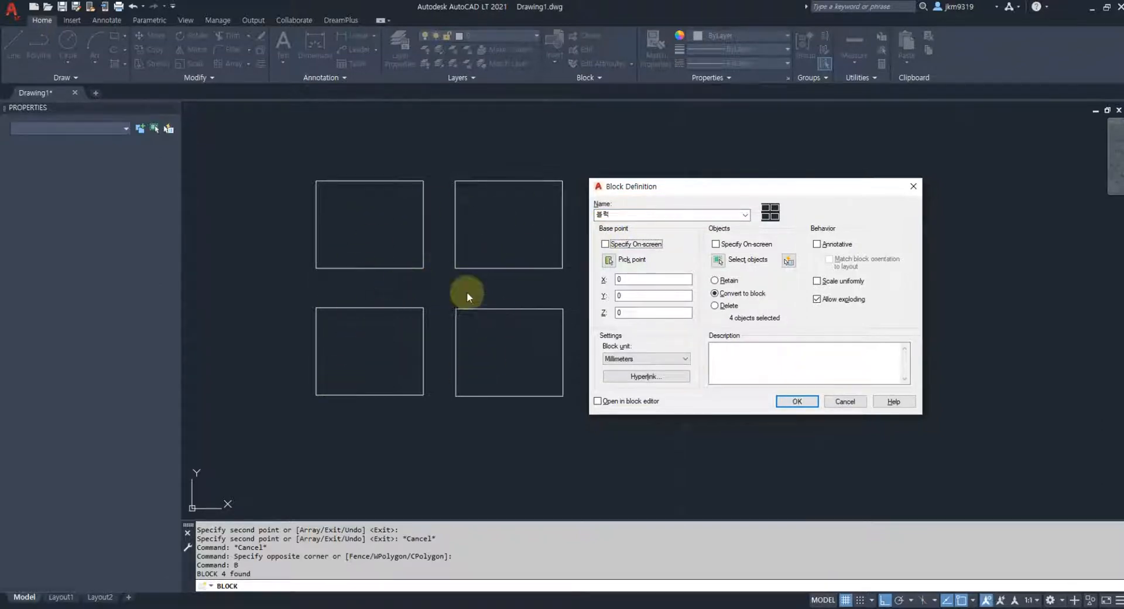
Set the block's base point by picking the lower-left corner of the lower-left rectangle.
click(605, 244)
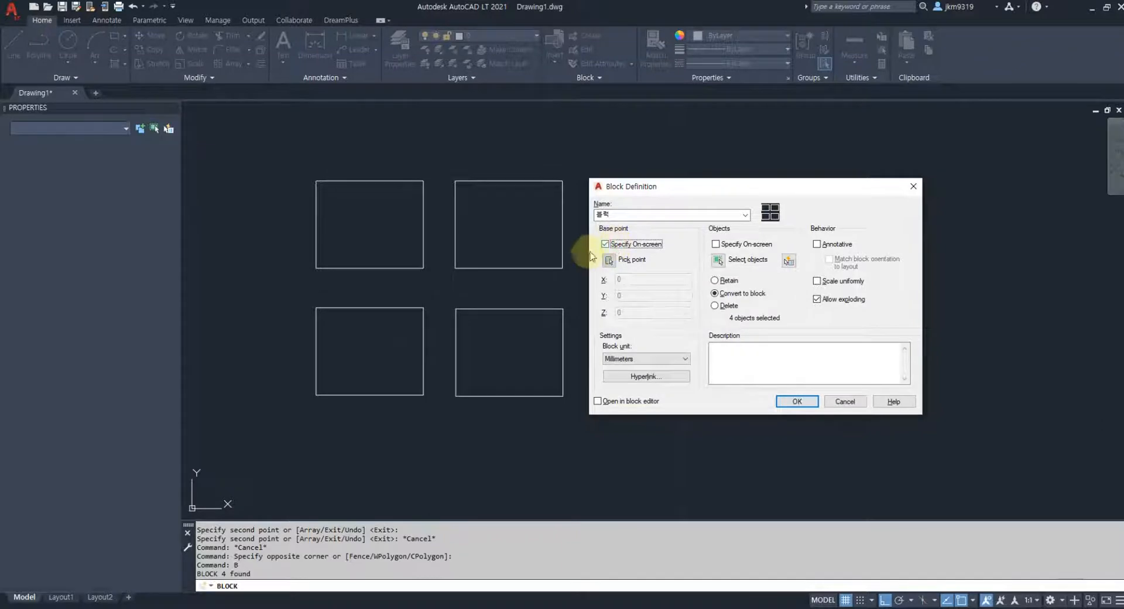
click(630, 246)
click(608, 261)
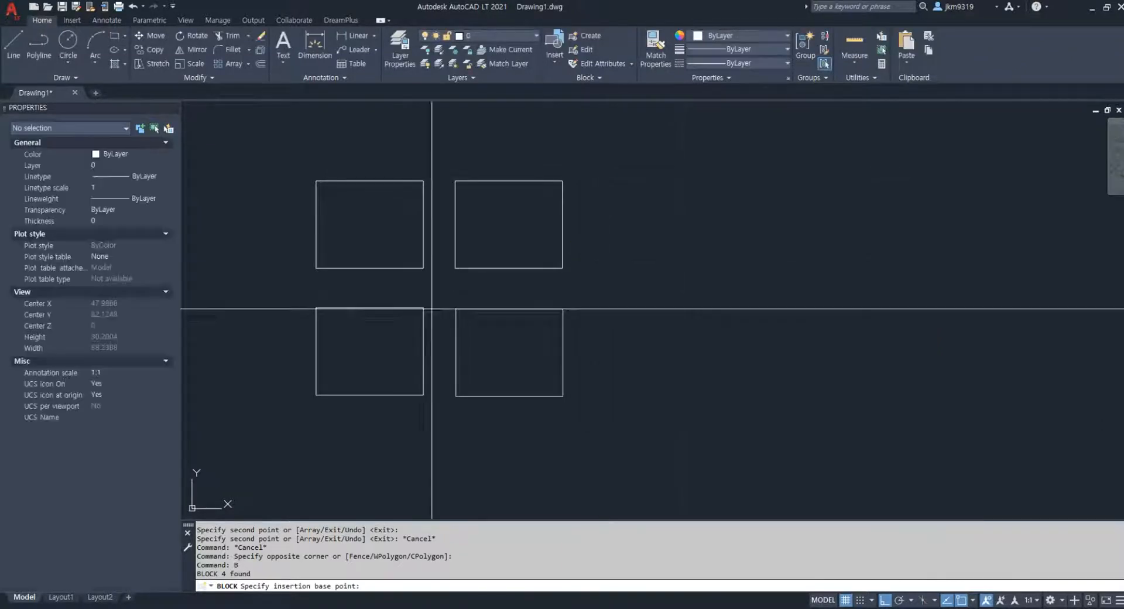
click(316, 395)
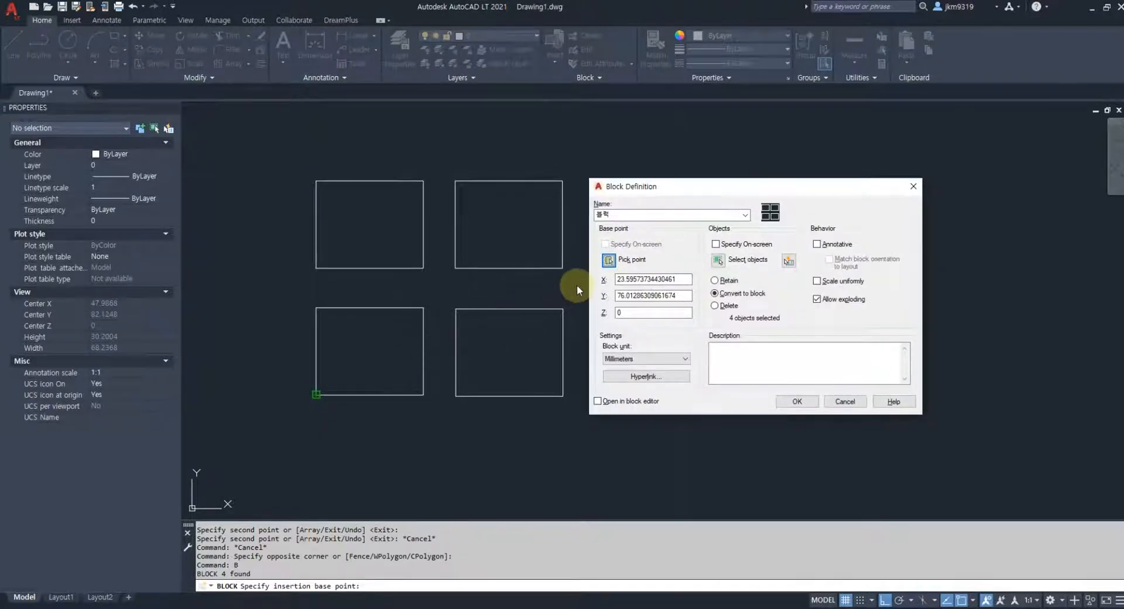
Reselect all four rectangles as the block's objects and create the block with Convert to block.
click(718, 262)
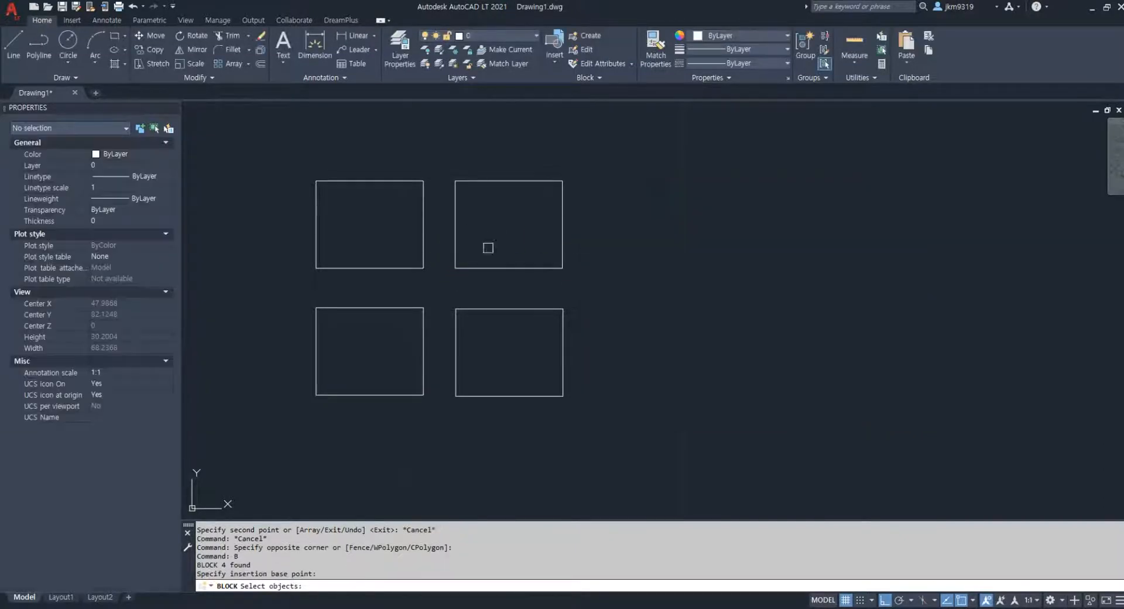
click(499, 217)
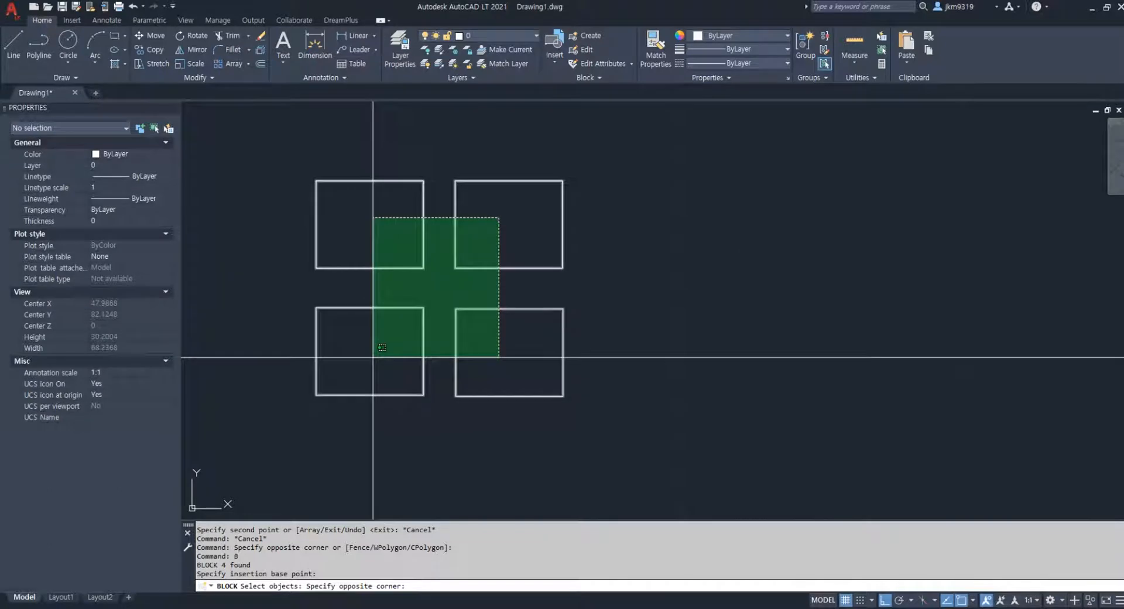
click(373, 356)
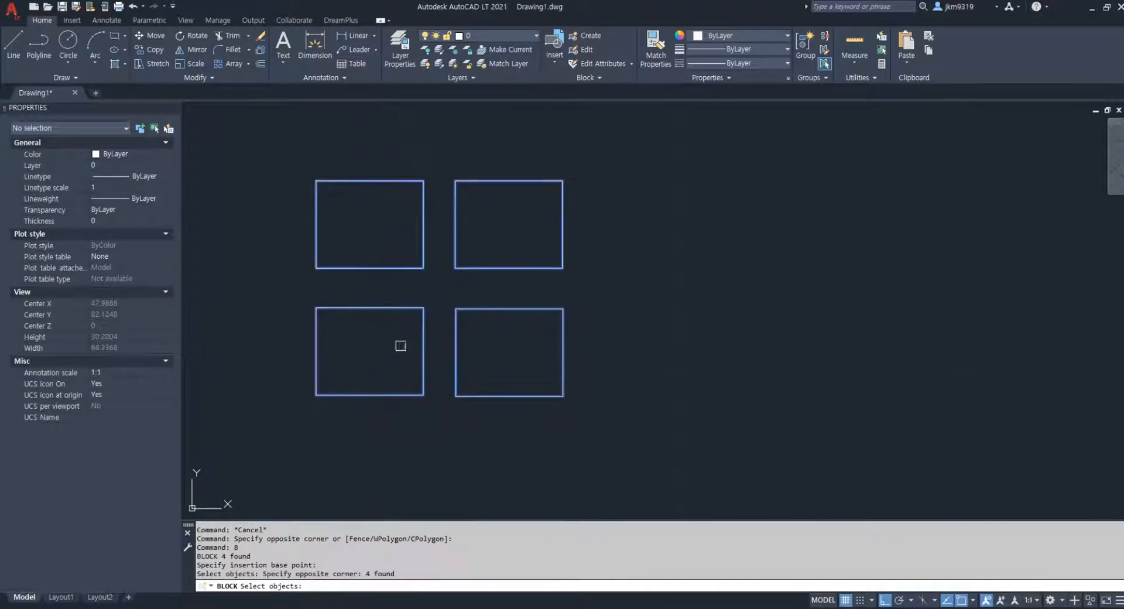
right_click(415, 338)
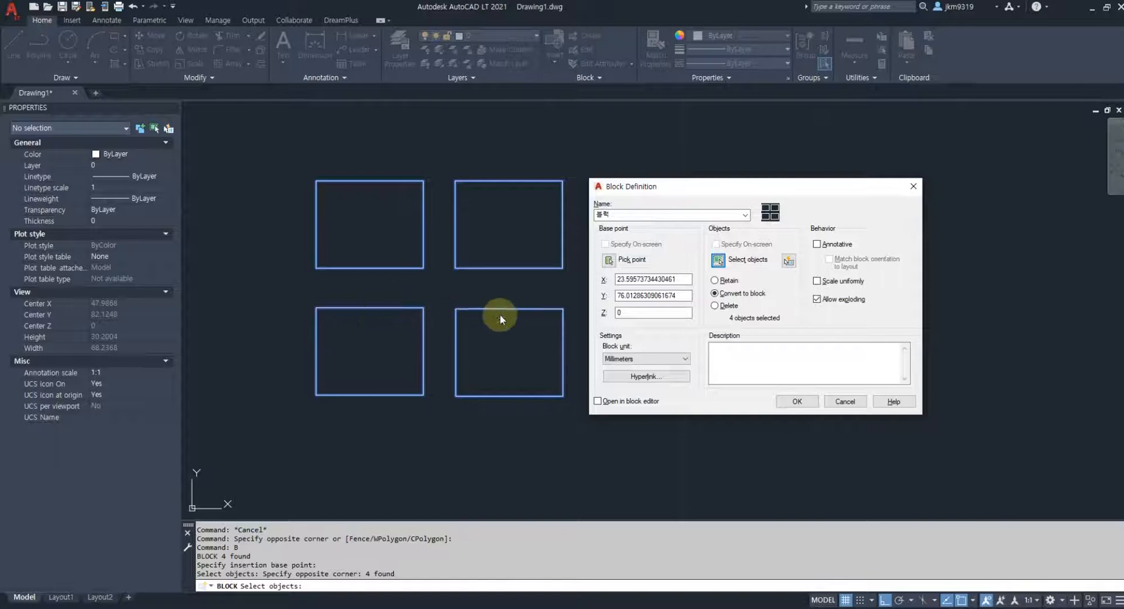
click(797, 401)
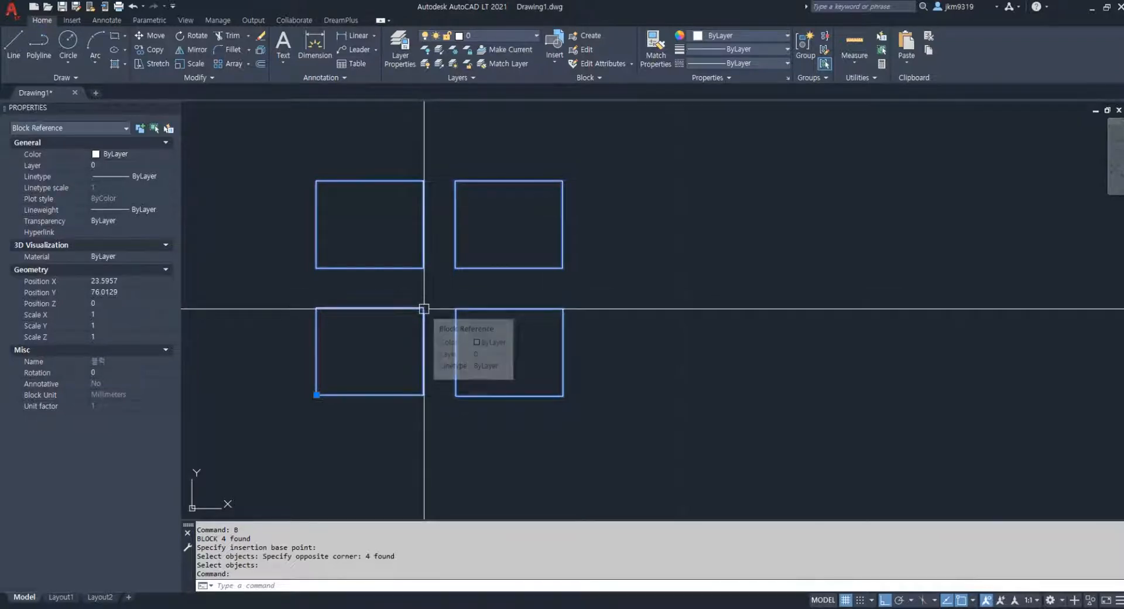
Copy the four-rectangle block horizontally from its lower-left corner, placing two copies to its right about 24 and 46 units away.
click(388, 473)
text(c)
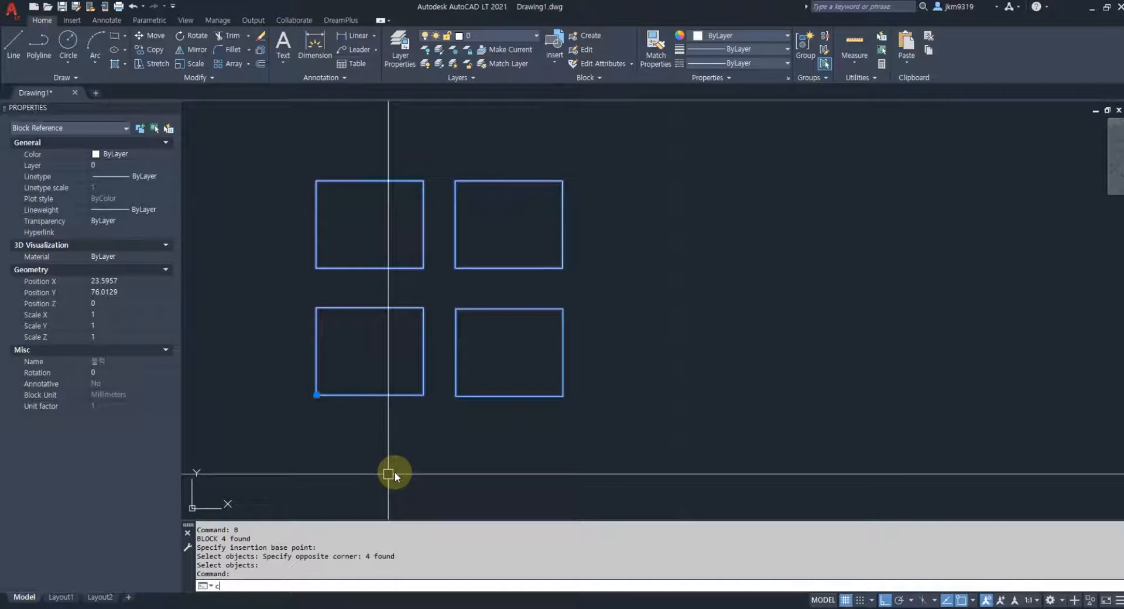
text(o)
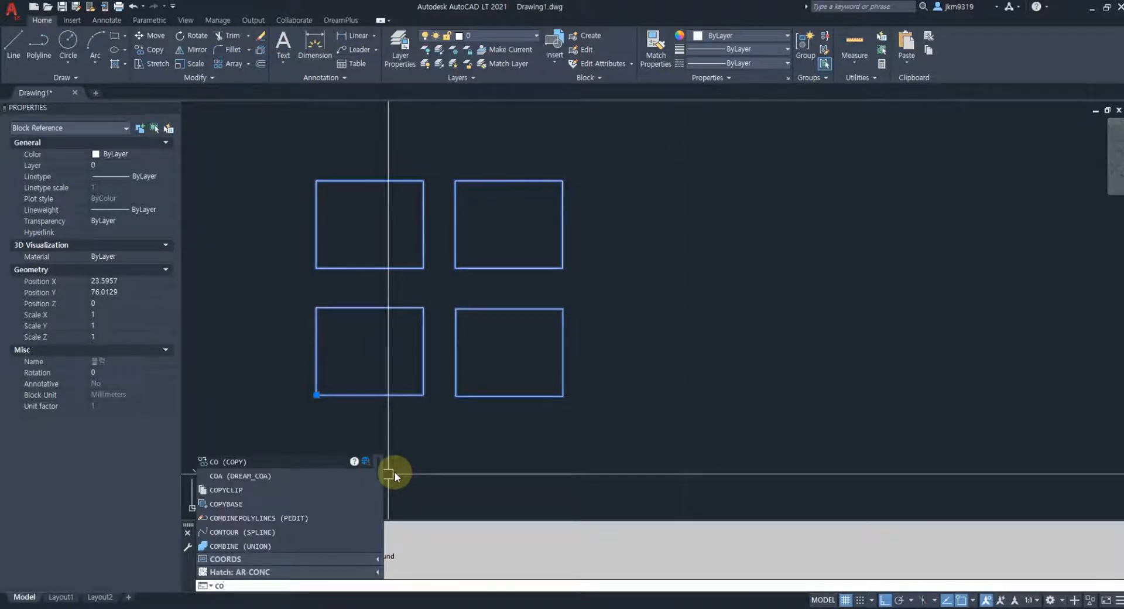
key(Return)
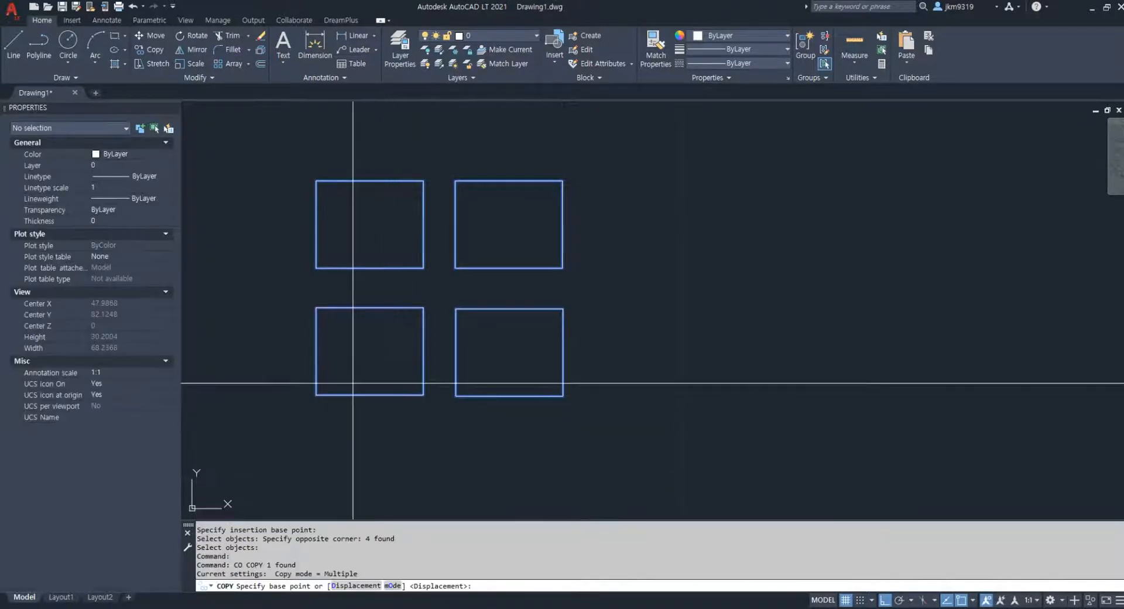
click(316, 395)
scroll(409, 388, down, 3)
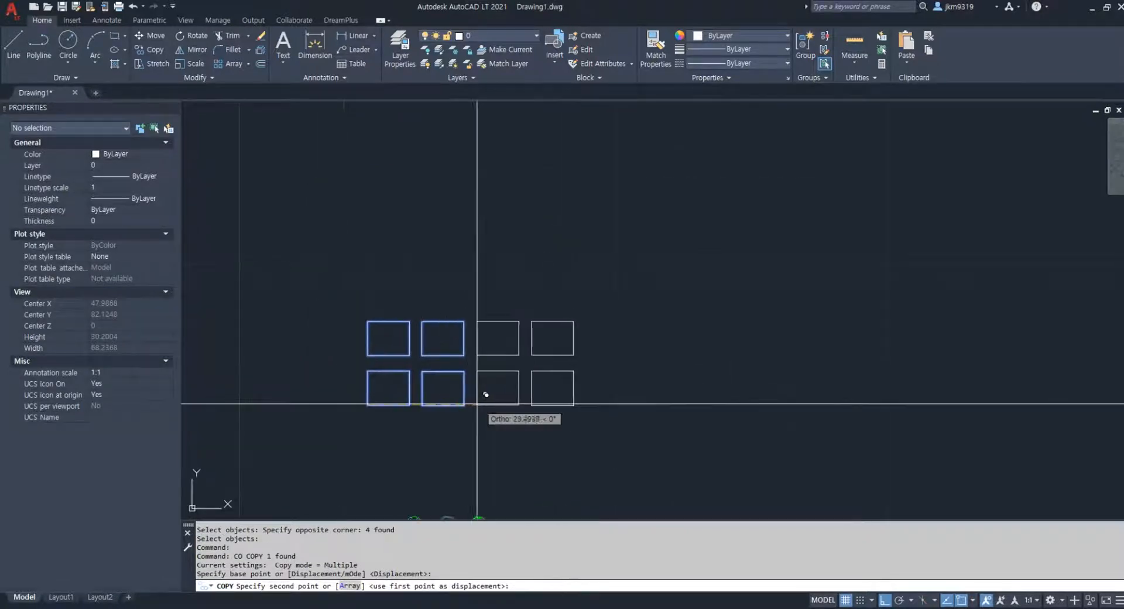
click(496, 407)
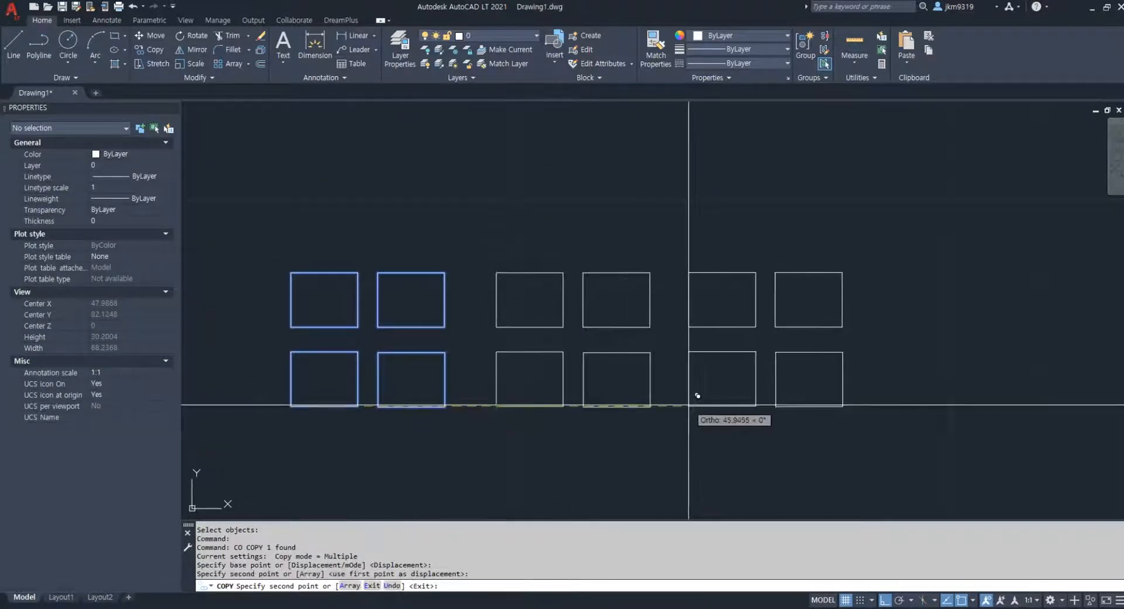
click(683, 408)
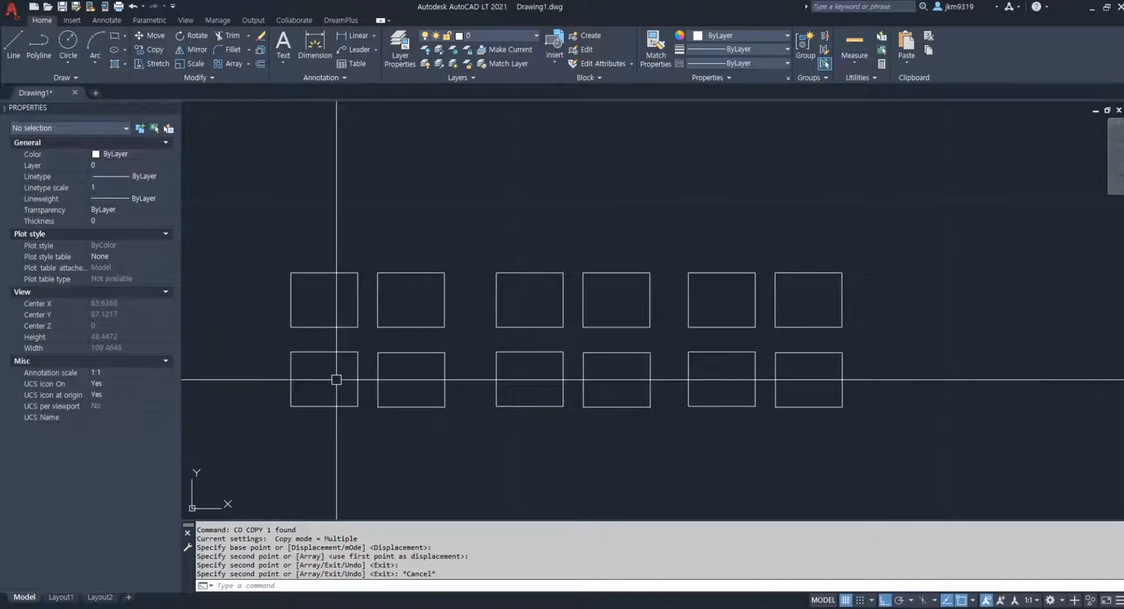
key(Escape)
scroll(338, 380, up, 2)
scroll(484, 396, down, 2)
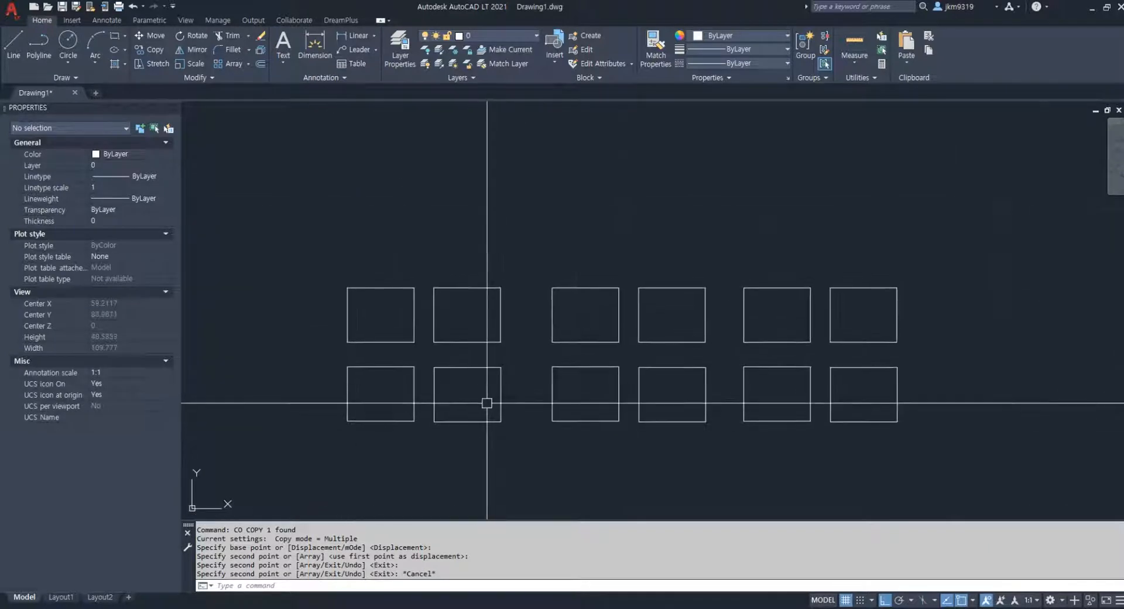
scroll(485, 400, up, 2)
middle_drag(486, 400, 455, 366)
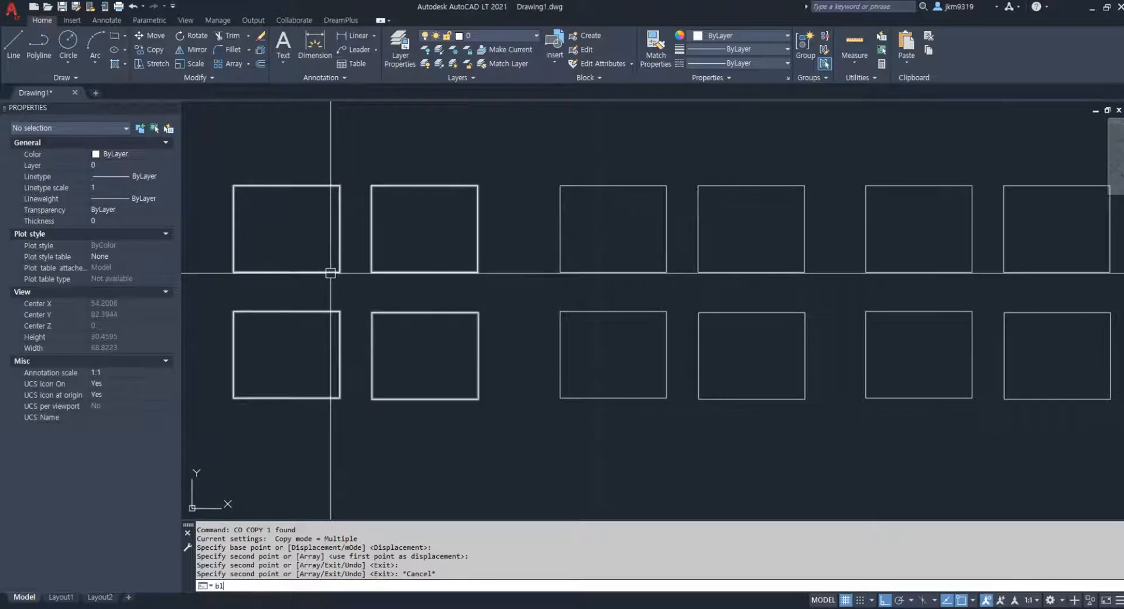
text(Edit)
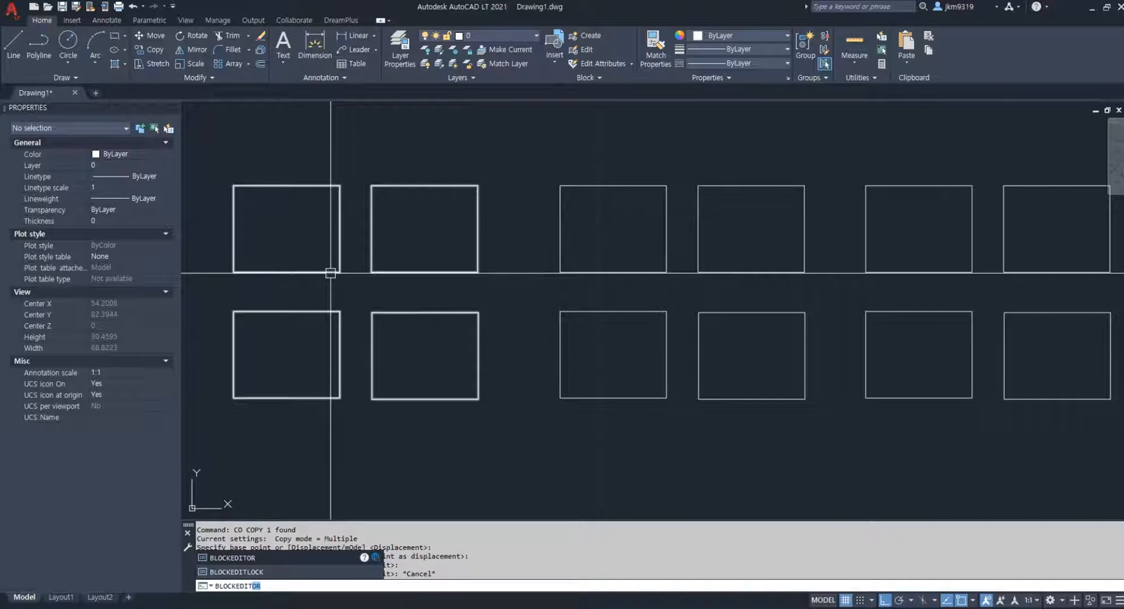
key(BackSpace)
key(BackSpace)
key(BackSpace)
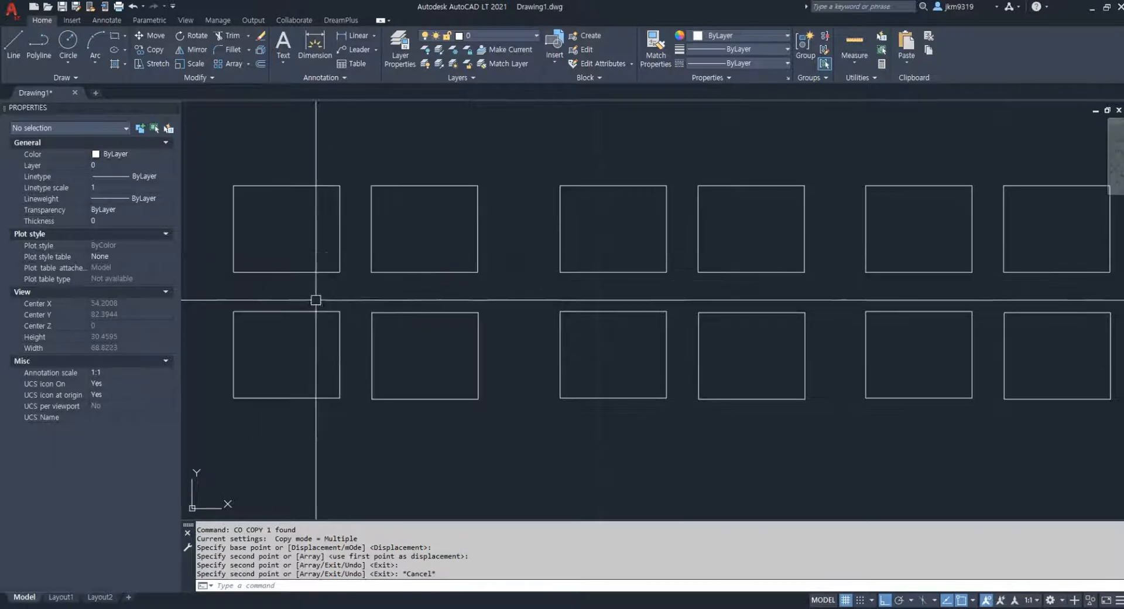
Open the definition of the block 블럭 in the Block Editor and erase its two lower rectangles.
click(310, 271)
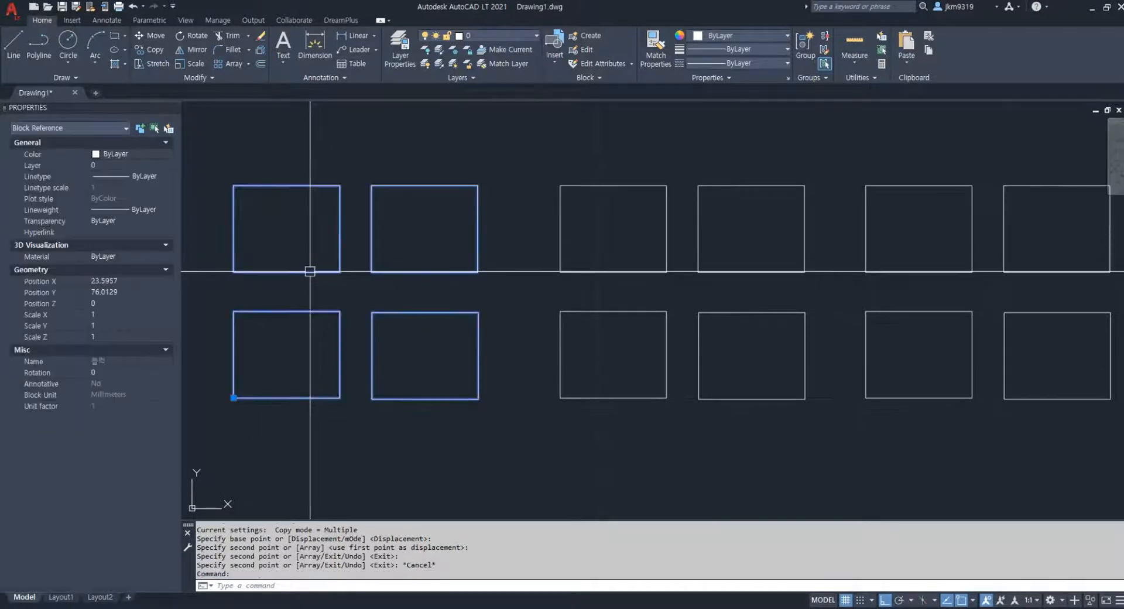
double_click(310, 272)
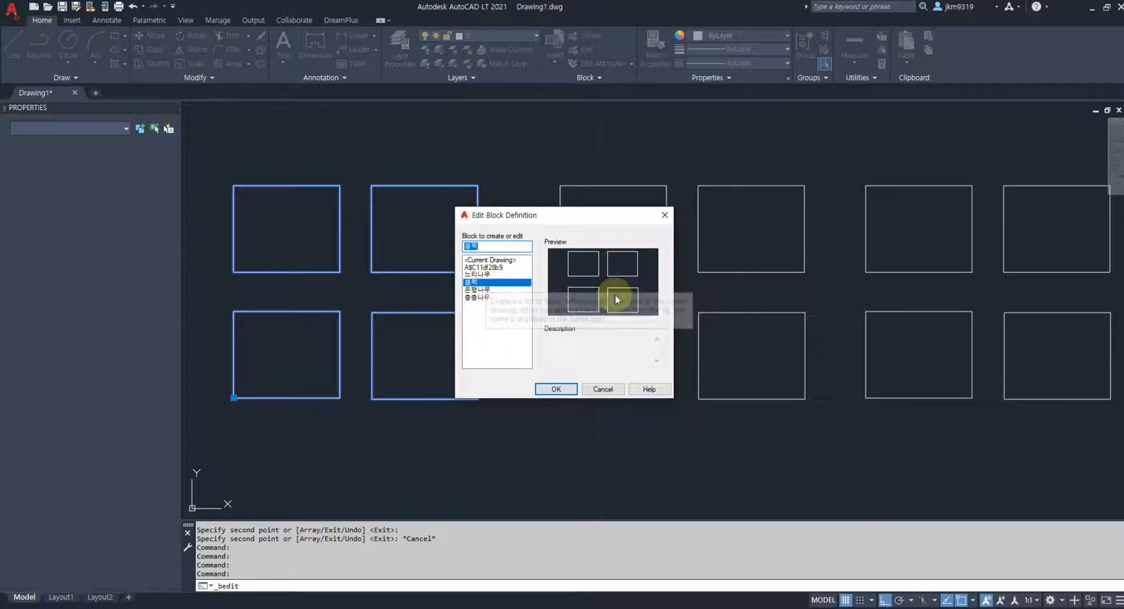
click(555, 389)
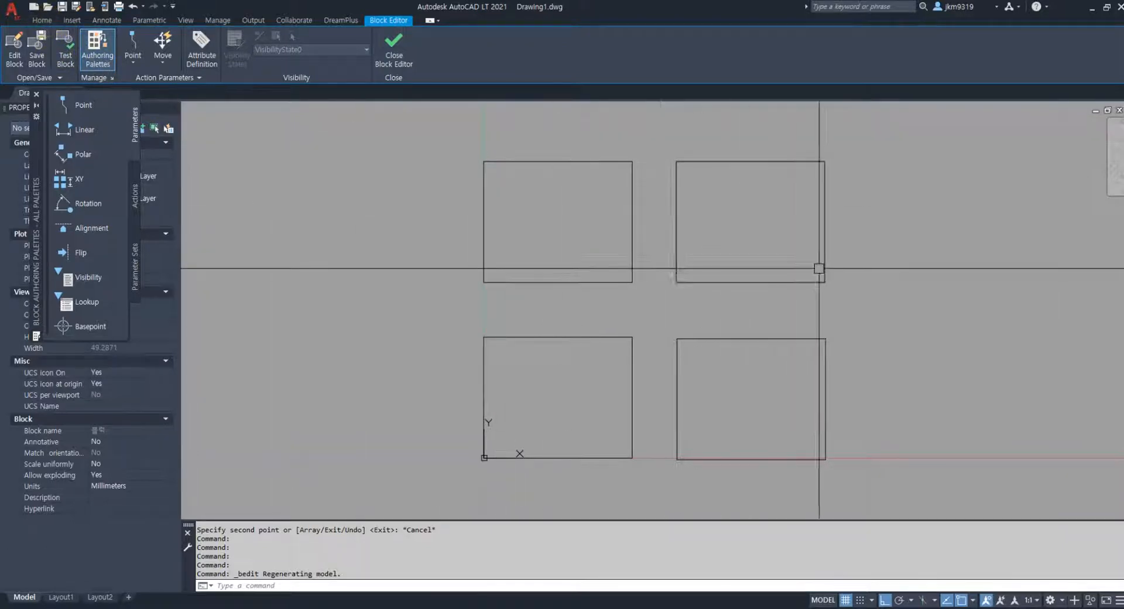
click(900, 342)
click(564, 378)
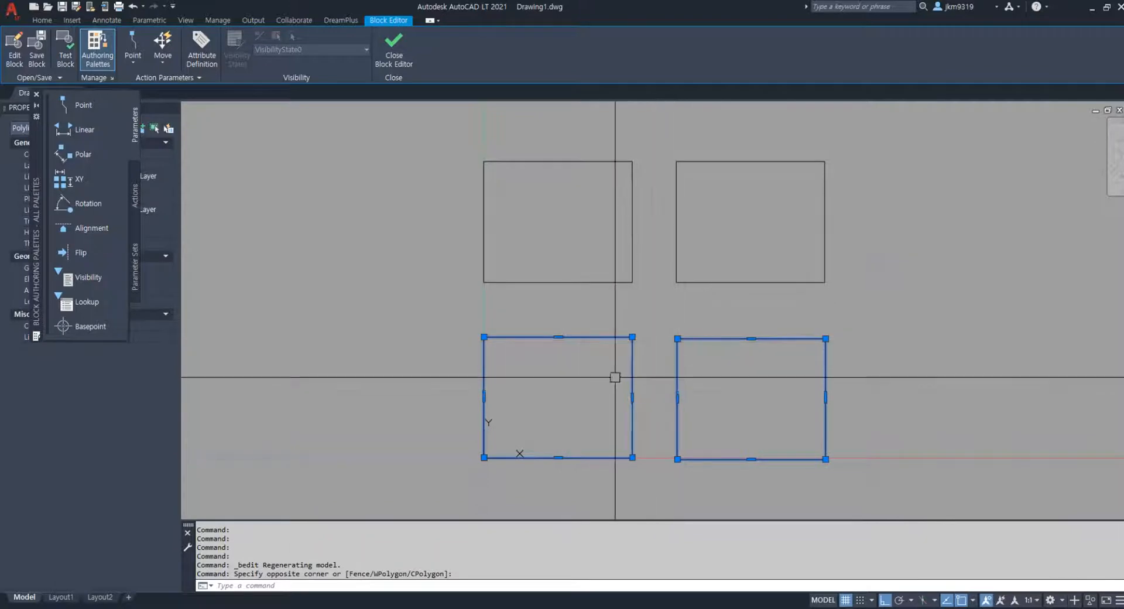
text(e)
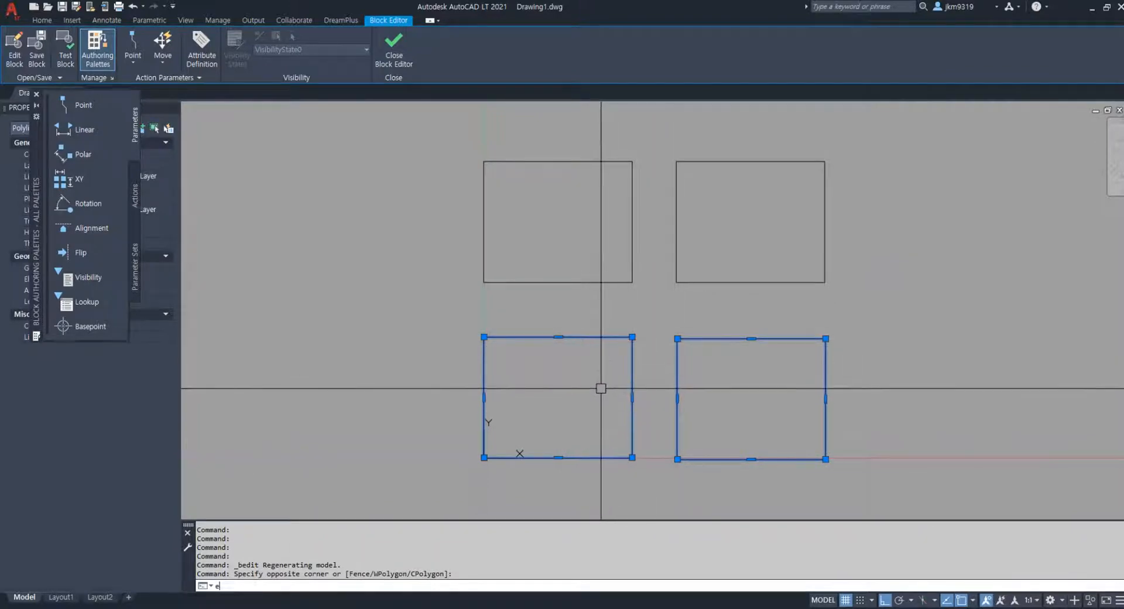
key(Return)
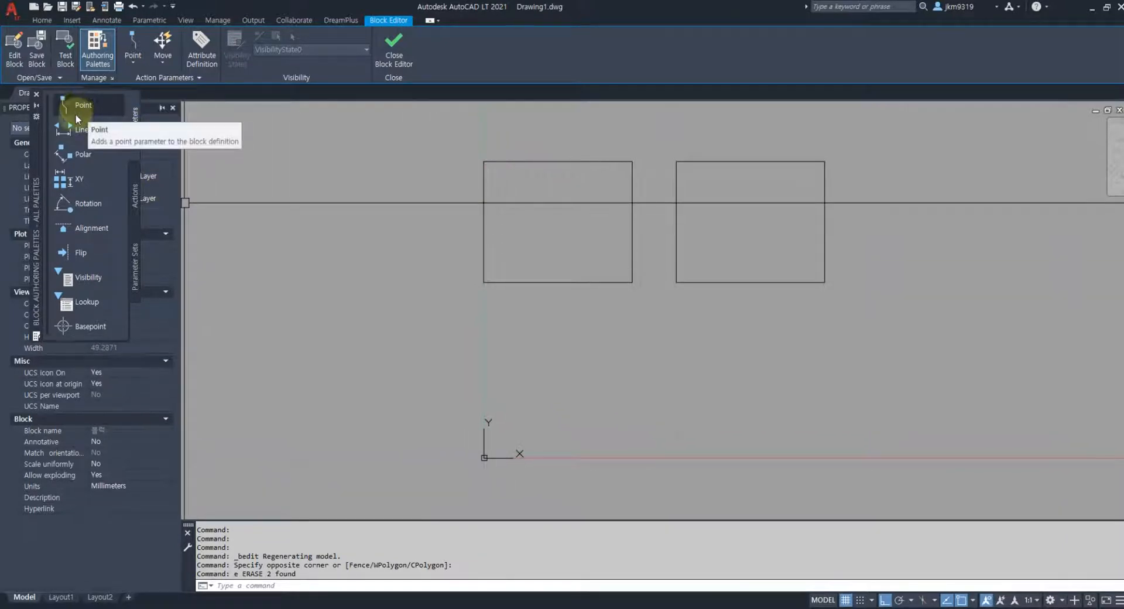
click(137, 193)
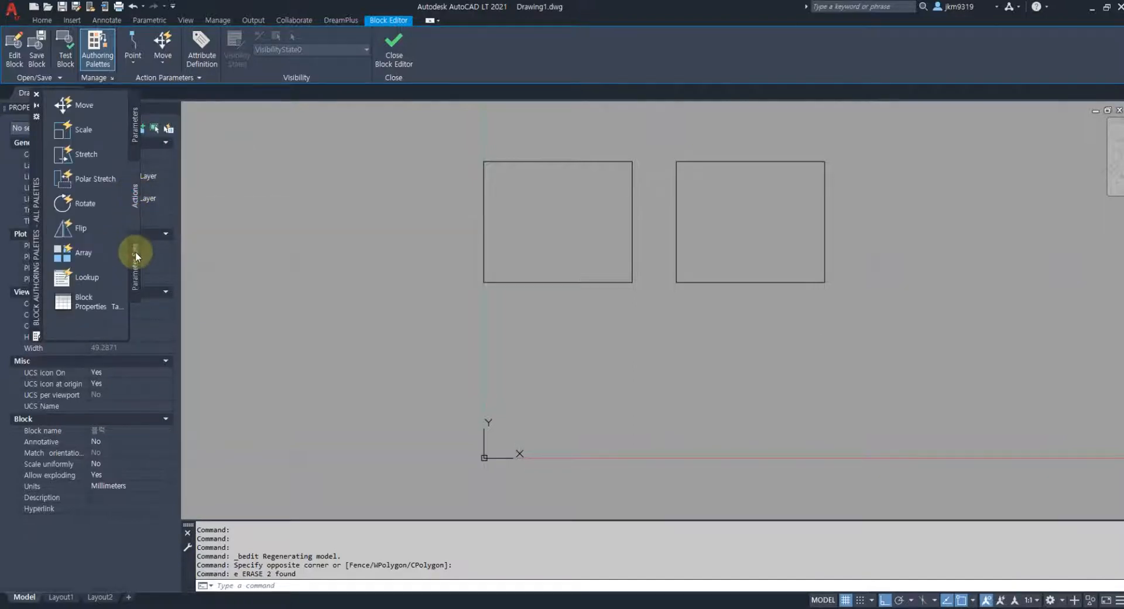
click(136, 249)
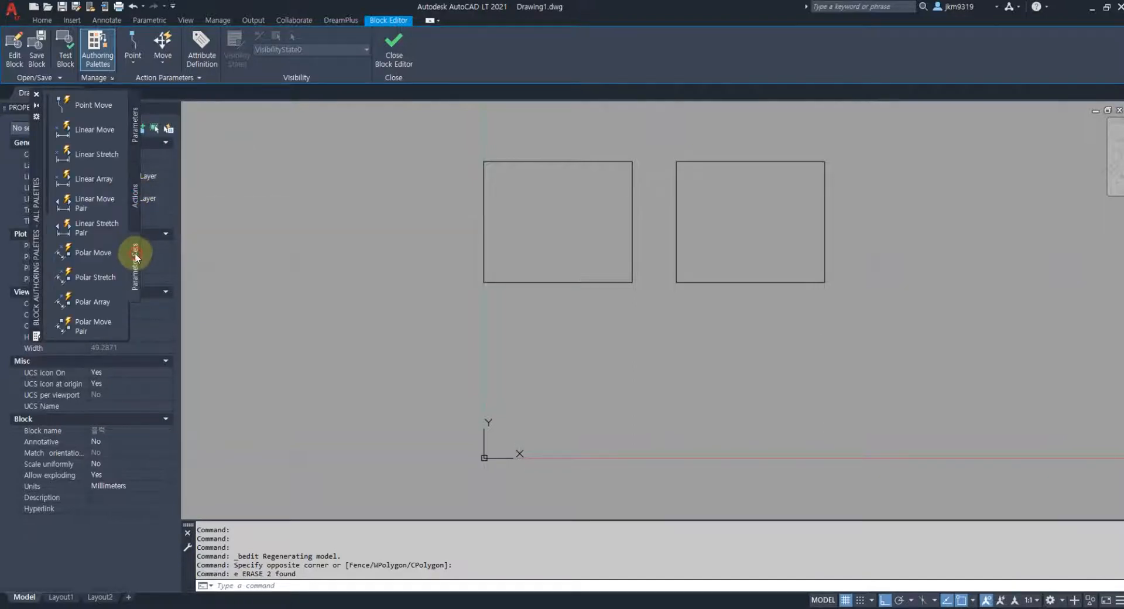
click(134, 195)
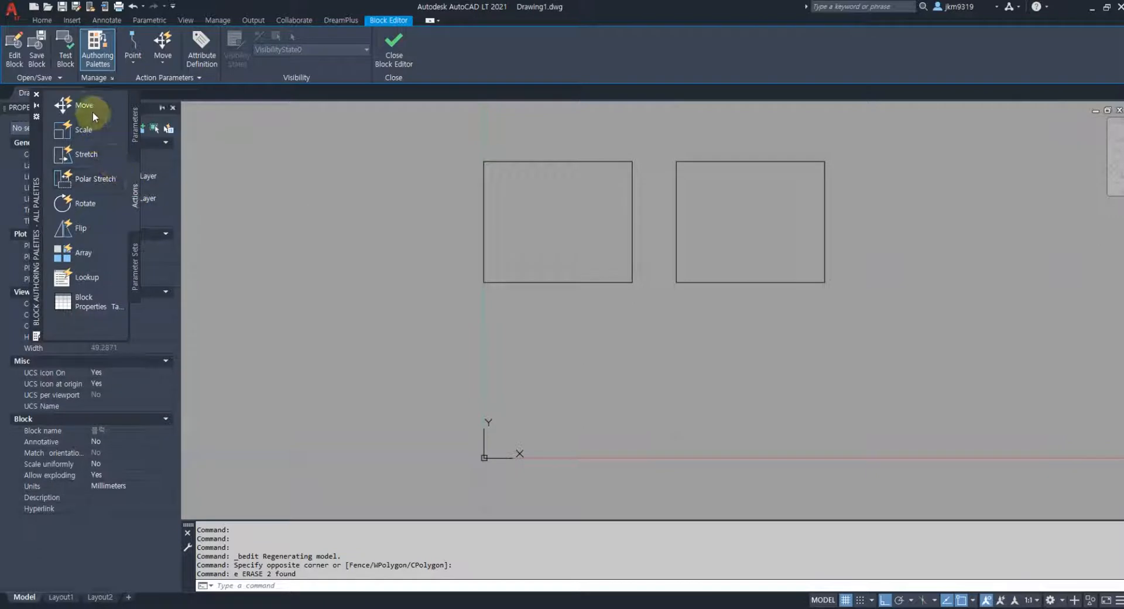
click(132, 120)
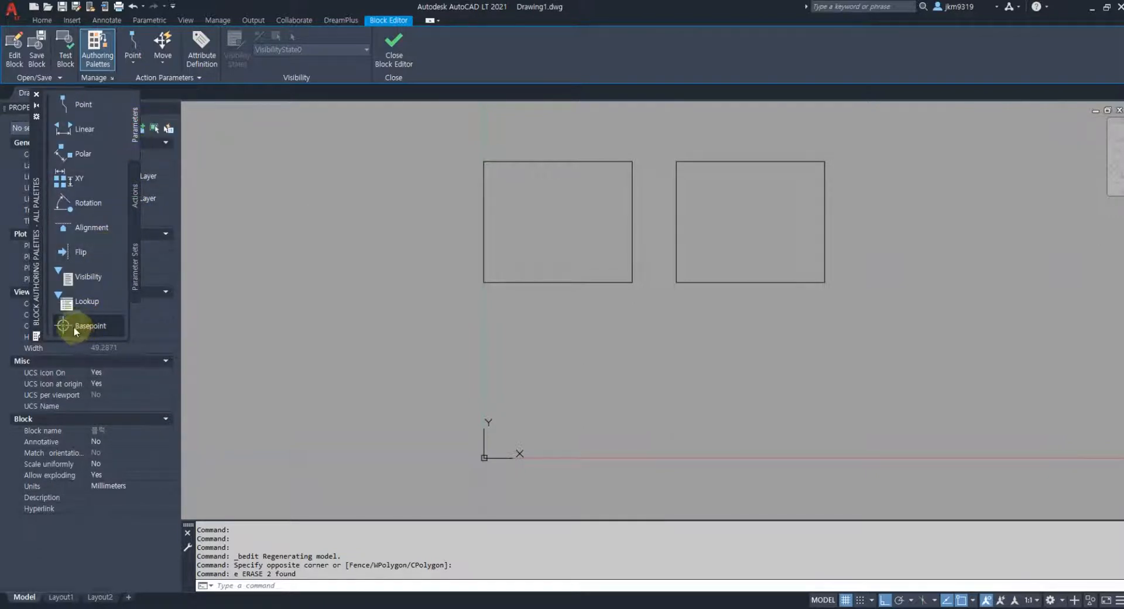
Place a Basepoint parameter at the lower-left corner of the left rectangle, then save the changes to 블럭 and close the Block Editor.
click(67, 325)
click(484, 282)
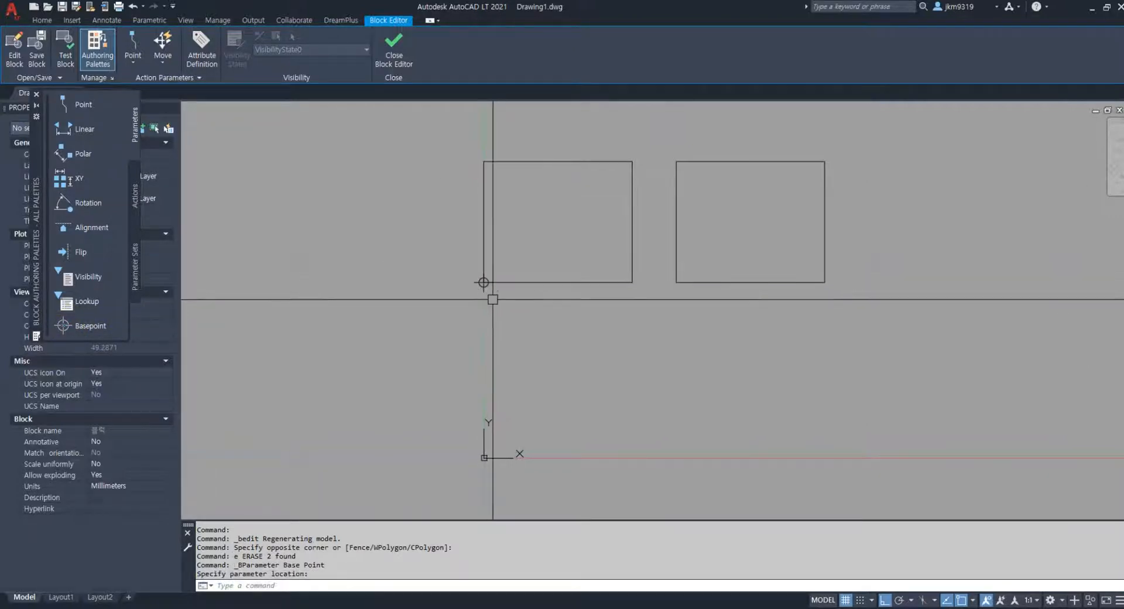
click(397, 54)
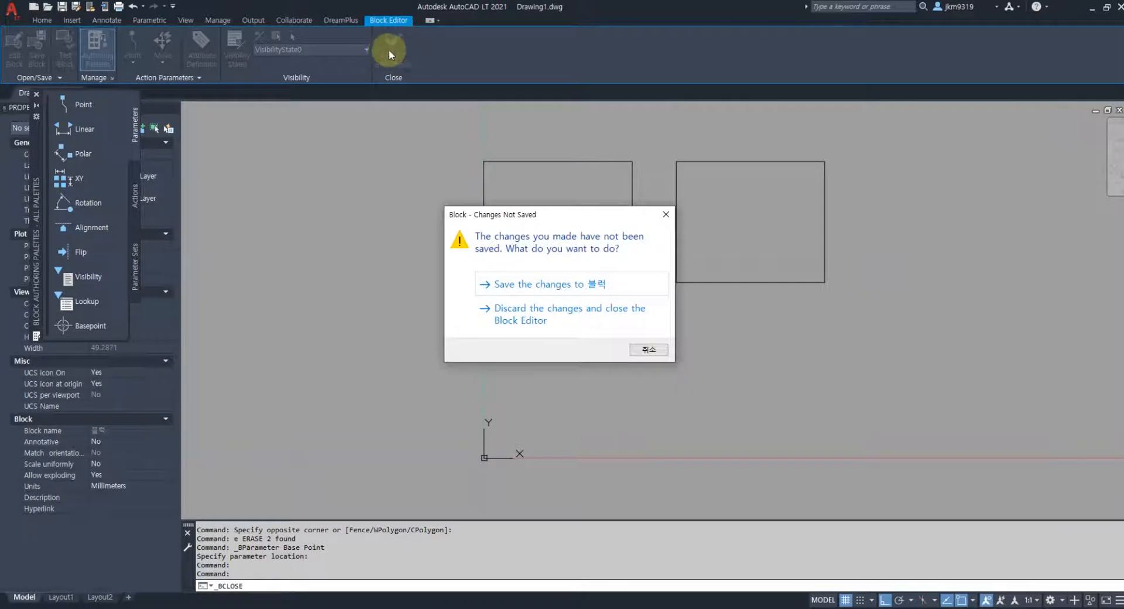
click(525, 286)
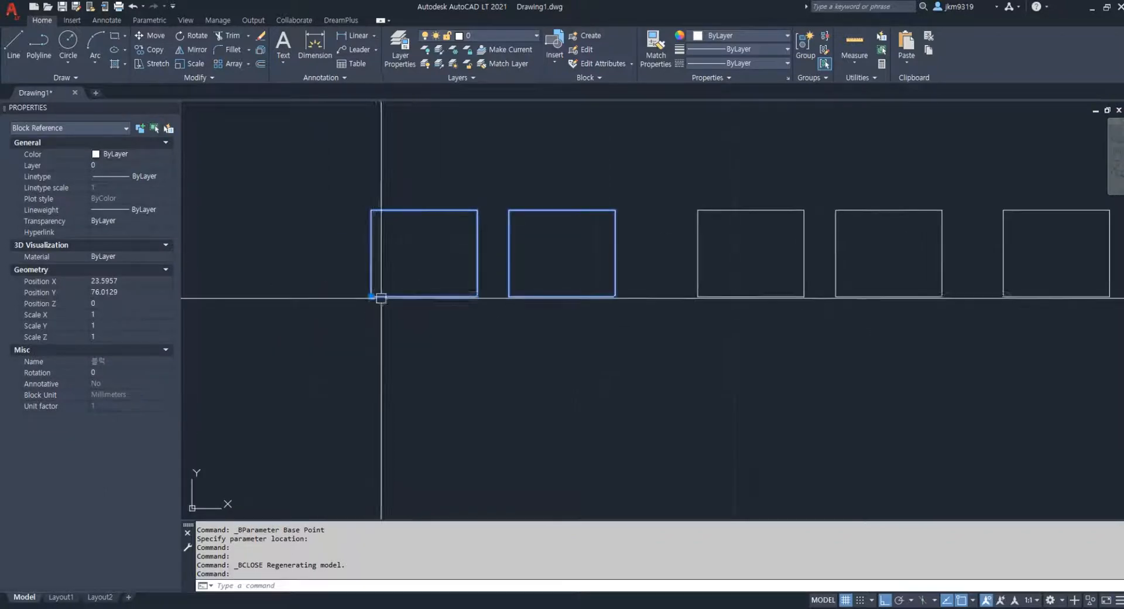
Examine the three updated block instances and the insertion point of the leftmost one.
scroll(477, 316, down, 4)
scroll(486, 313, up, 2)
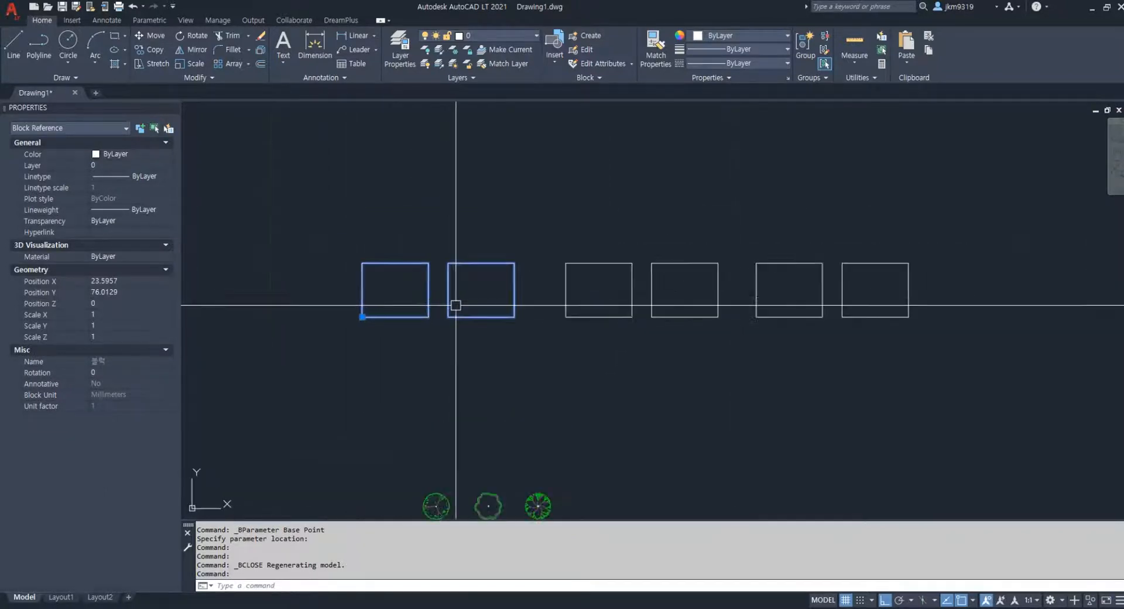
scroll(614, 311, up, 2)
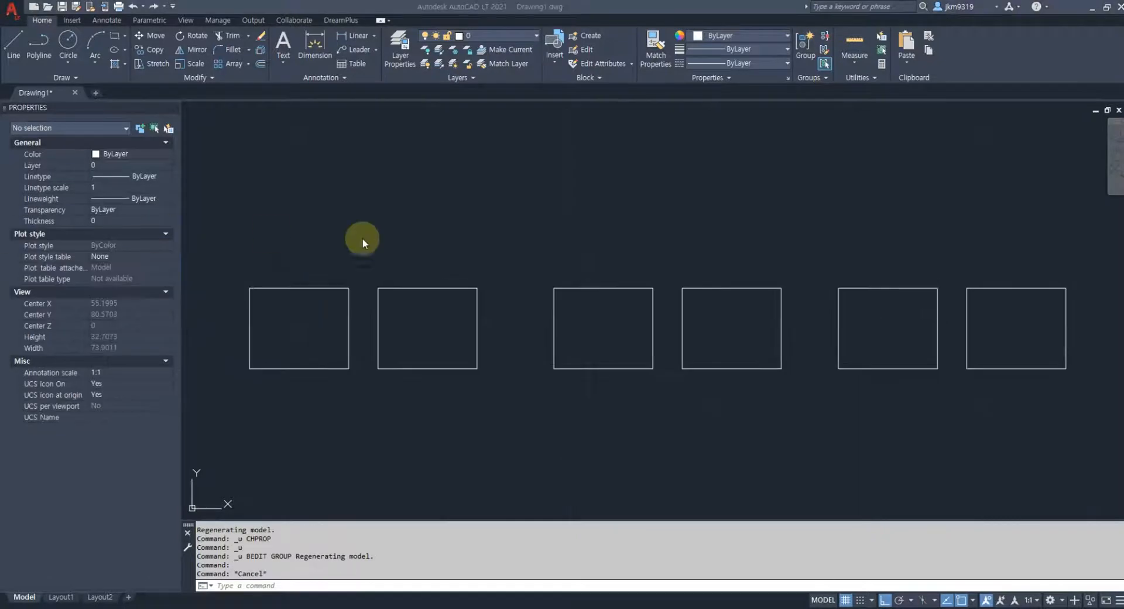
click(362, 242)
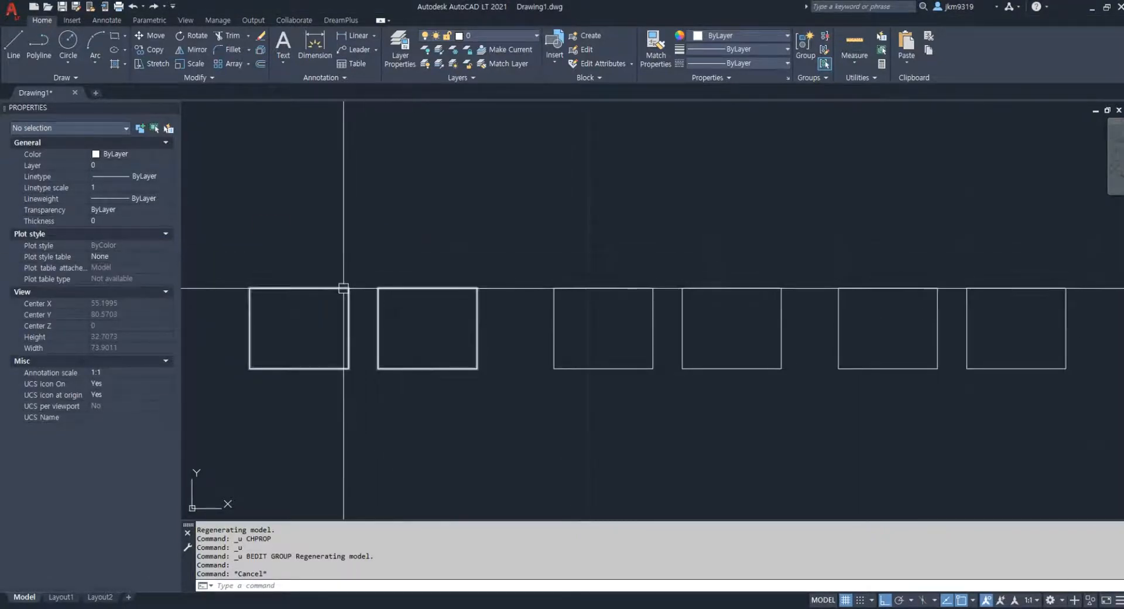
middle_drag(344, 296, 337, 284)
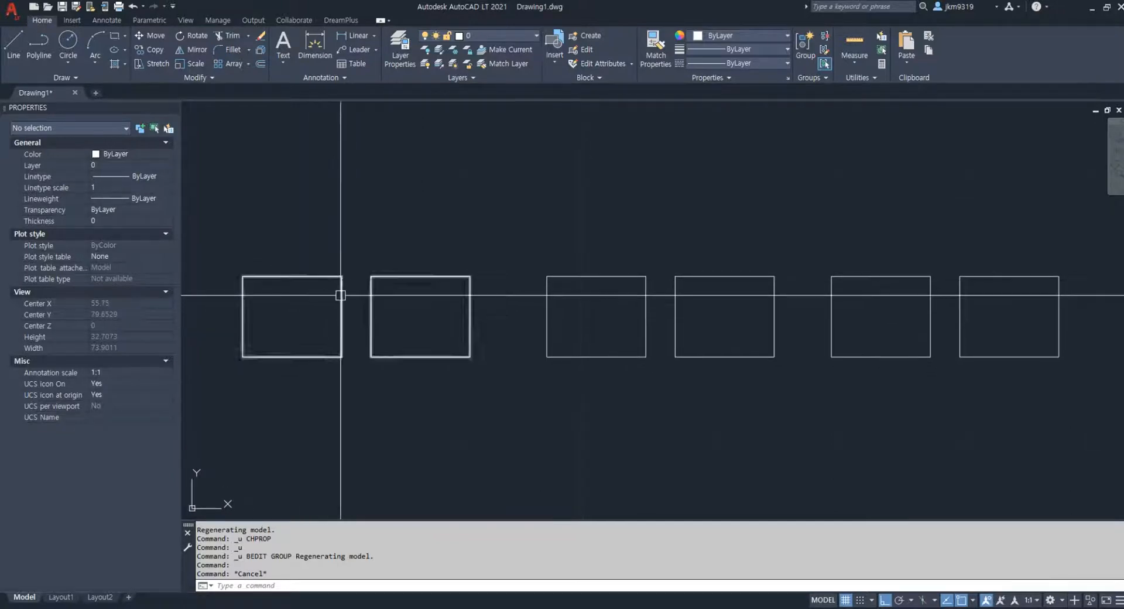
click(337, 350)
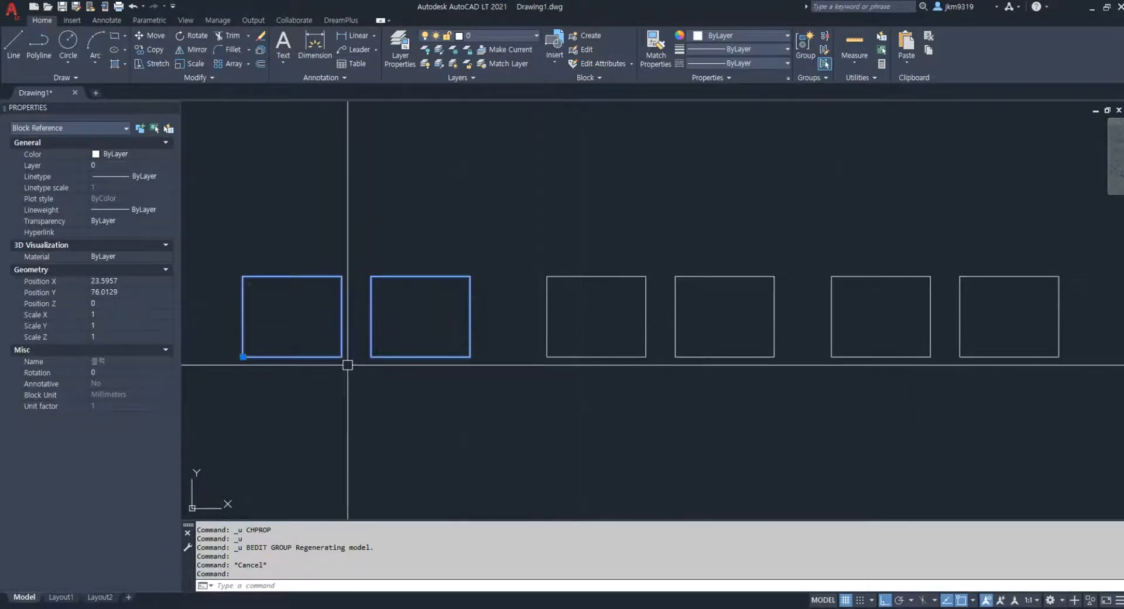
key(Escape)
Reopen the leftmost block's definition in the Block Editor.
click(338, 325)
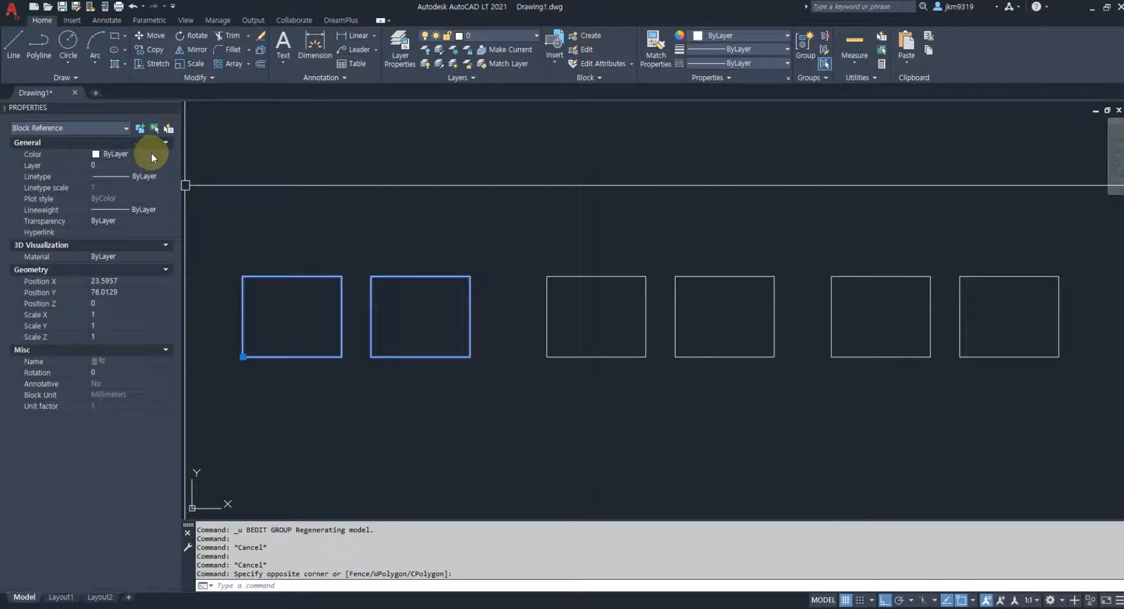
double_click(339, 308)
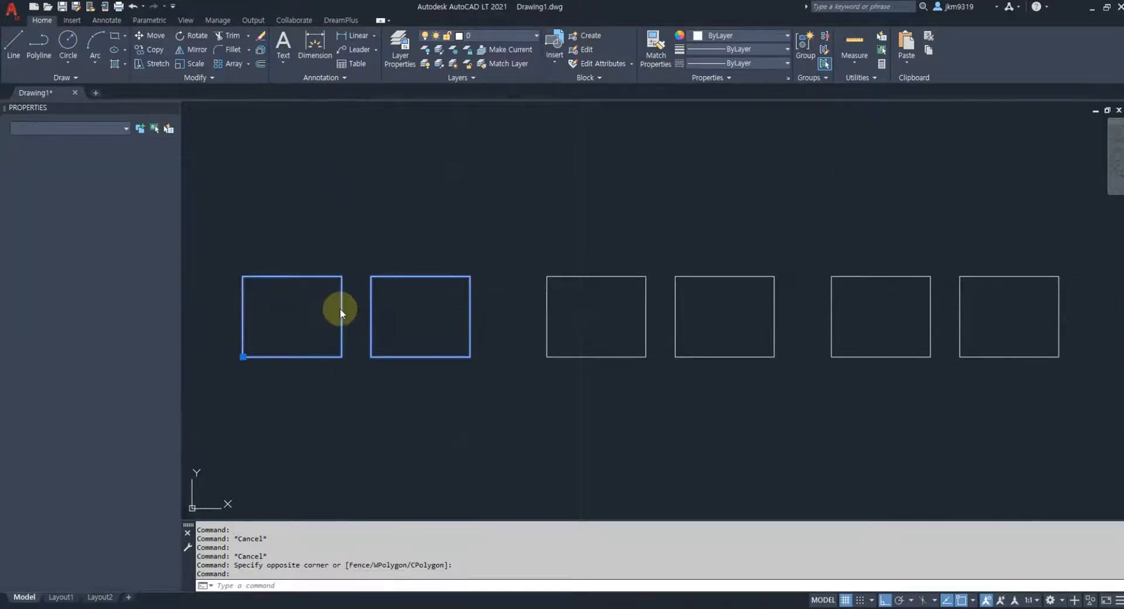
click(572, 391)
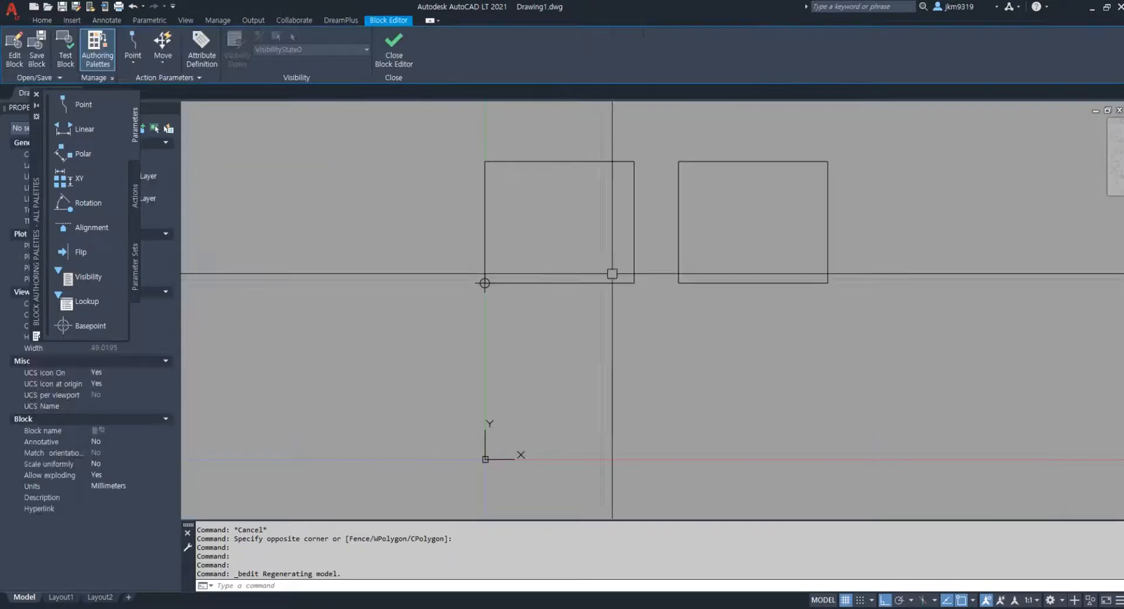
Set the object color of both rectangles in the block definition to ByBlock and clear the selection.
click(715, 216)
click(593, 252)
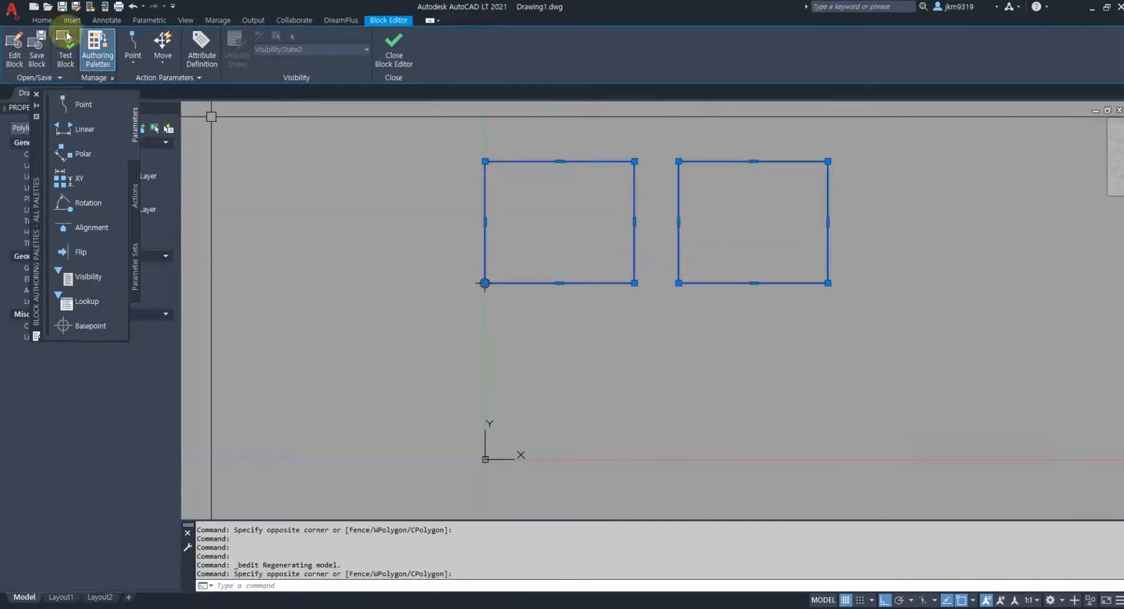
click(40, 23)
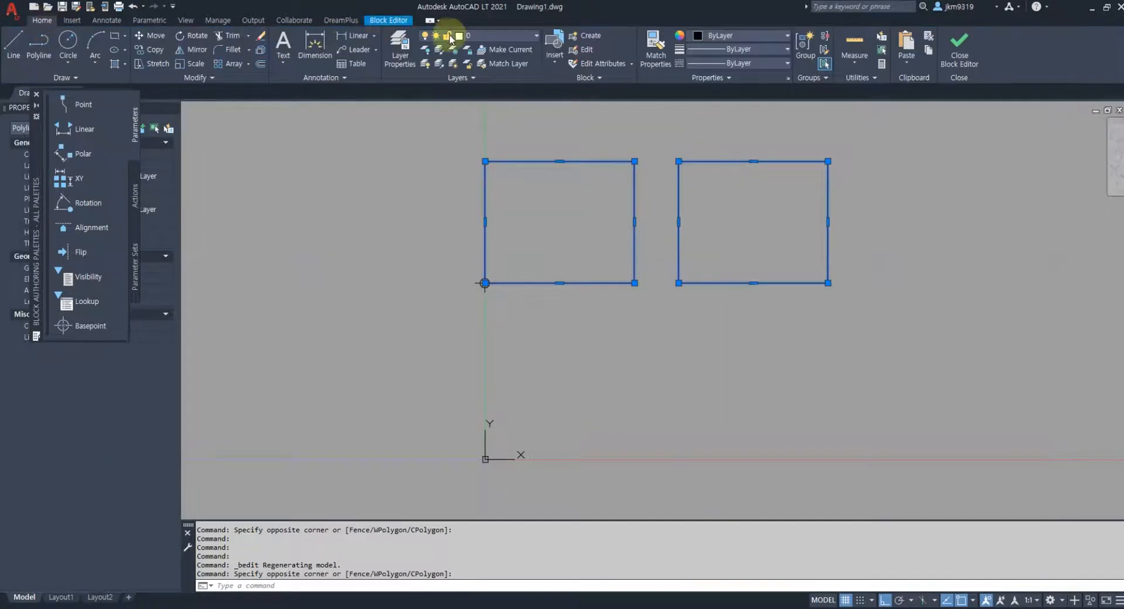
click(732, 37)
click(737, 64)
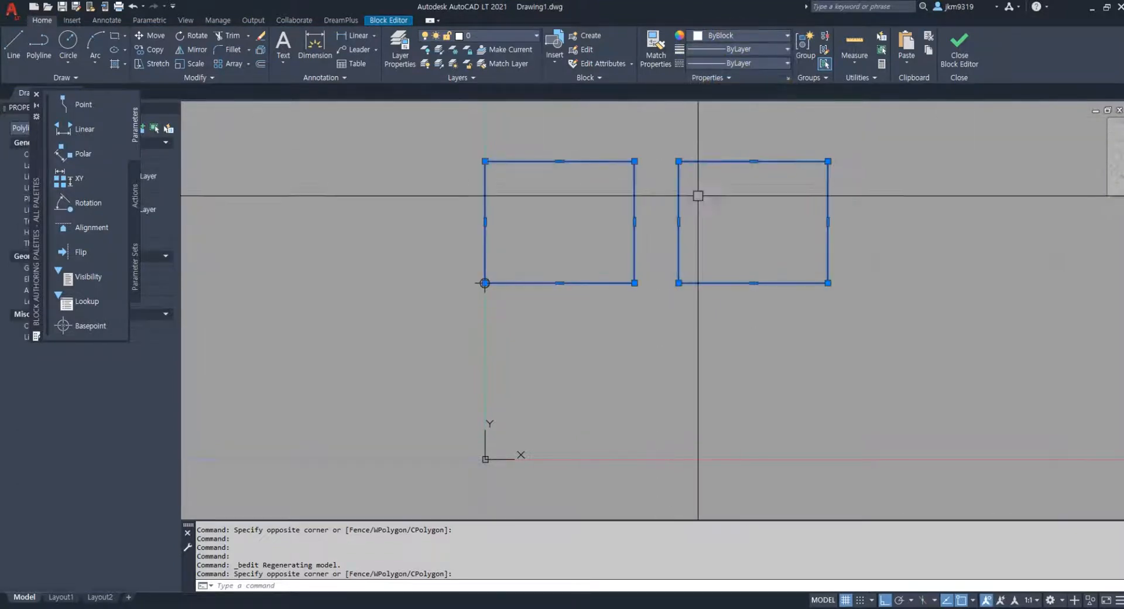
key(Escape)
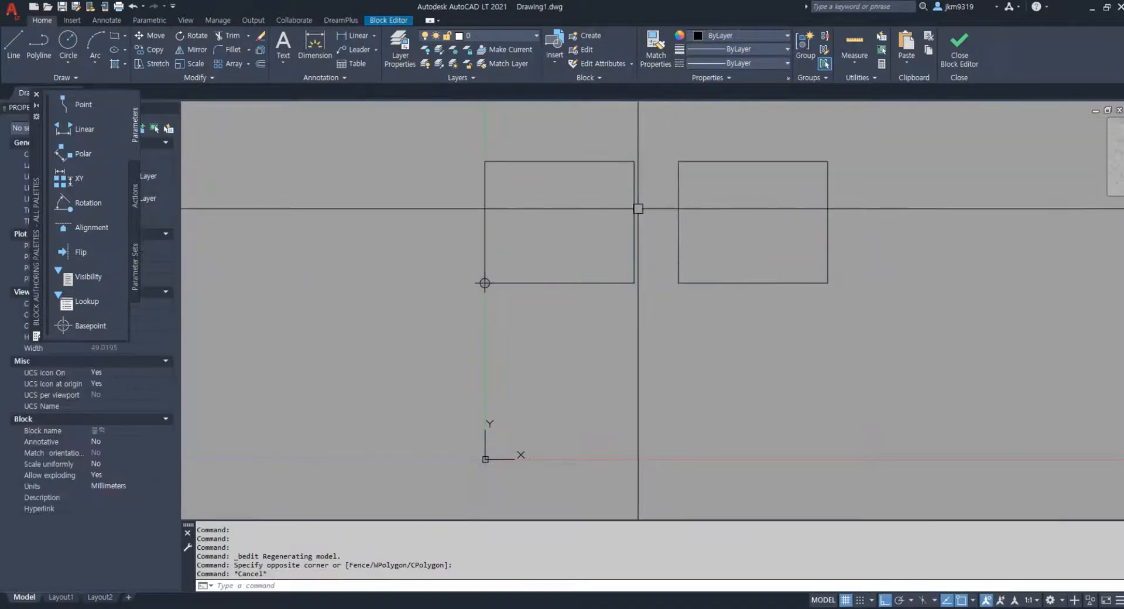
Reselect the two rectangles to check their color, then save the block definition changes and close the Block Editor.
click(967, 53)
key(Escape)
click(748, 211)
click(608, 234)
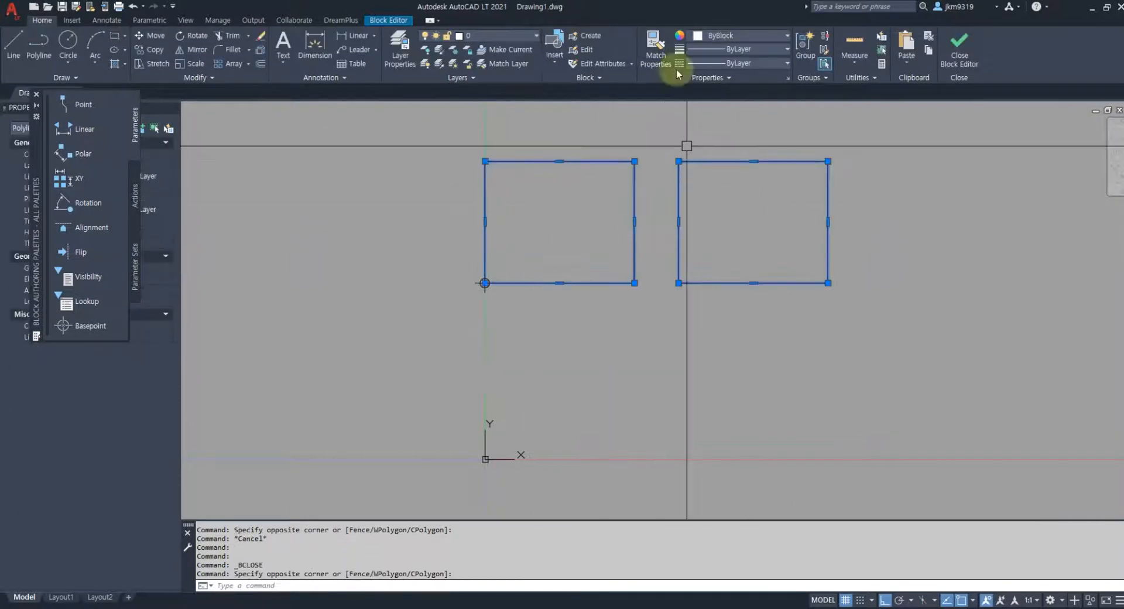
click(945, 59)
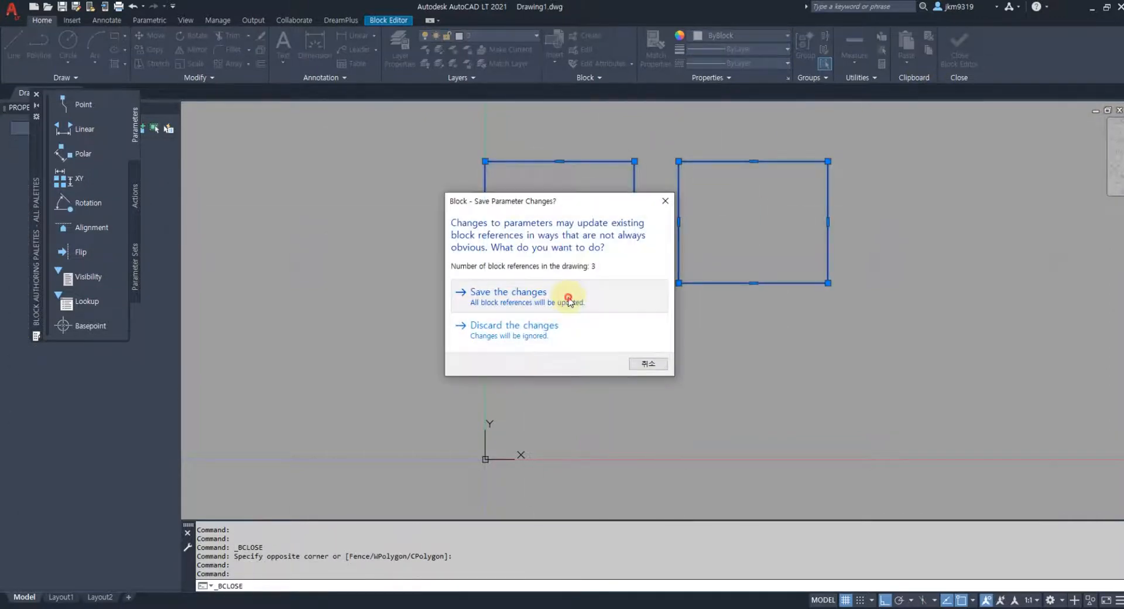
click(568, 300)
key(Escape)
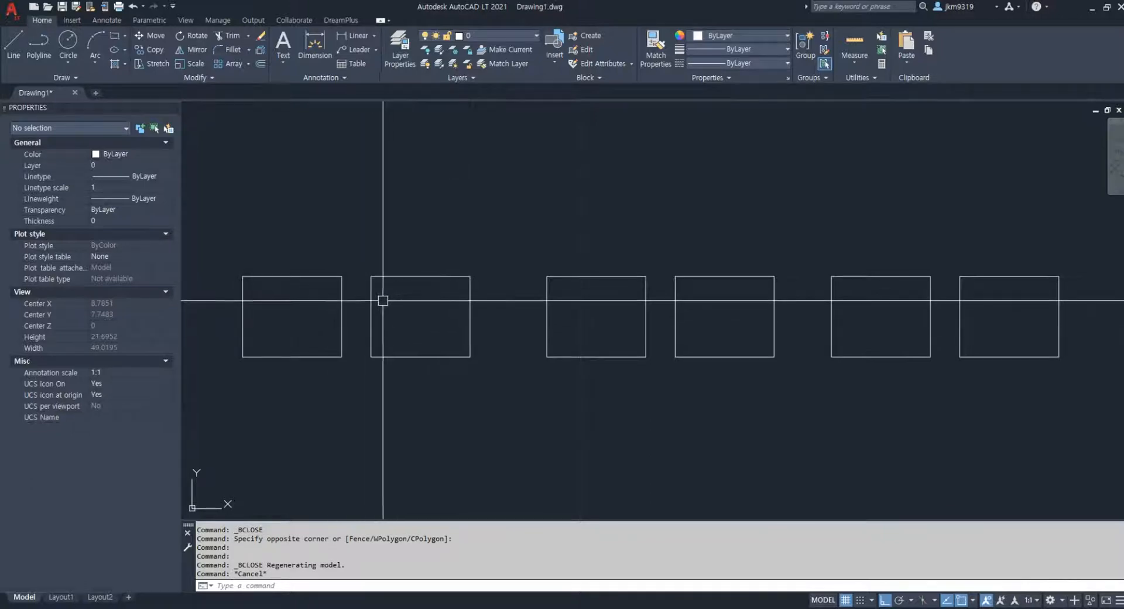
Preview the available object colors on the leftmost block instance, then clear the selection without applying one.
click(391, 305)
click(331, 316)
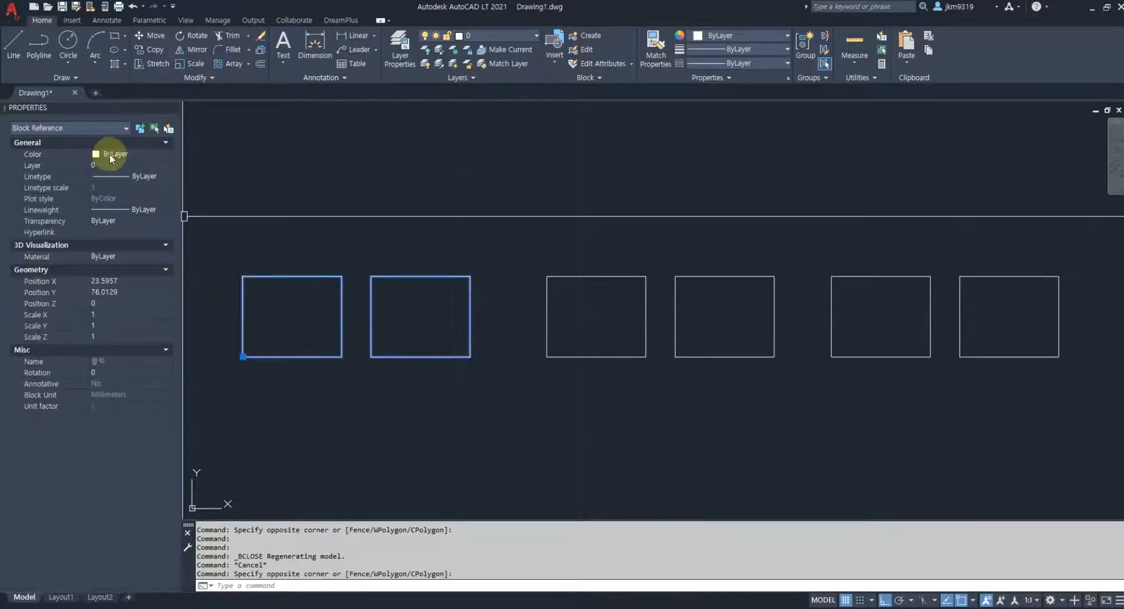
click(116, 156)
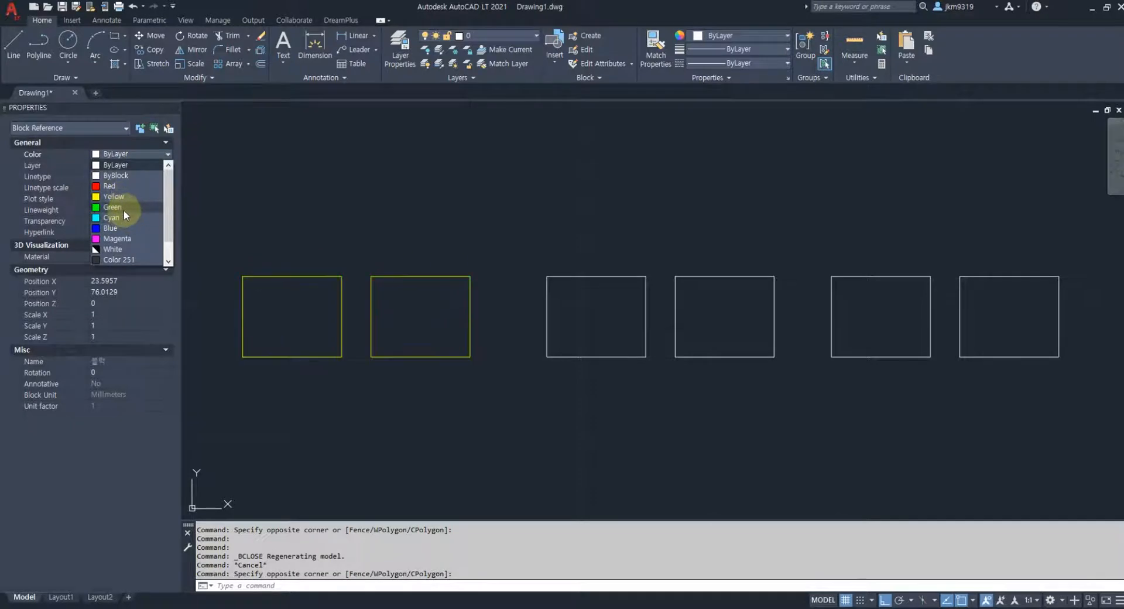
key(Escape)
key(Escape)
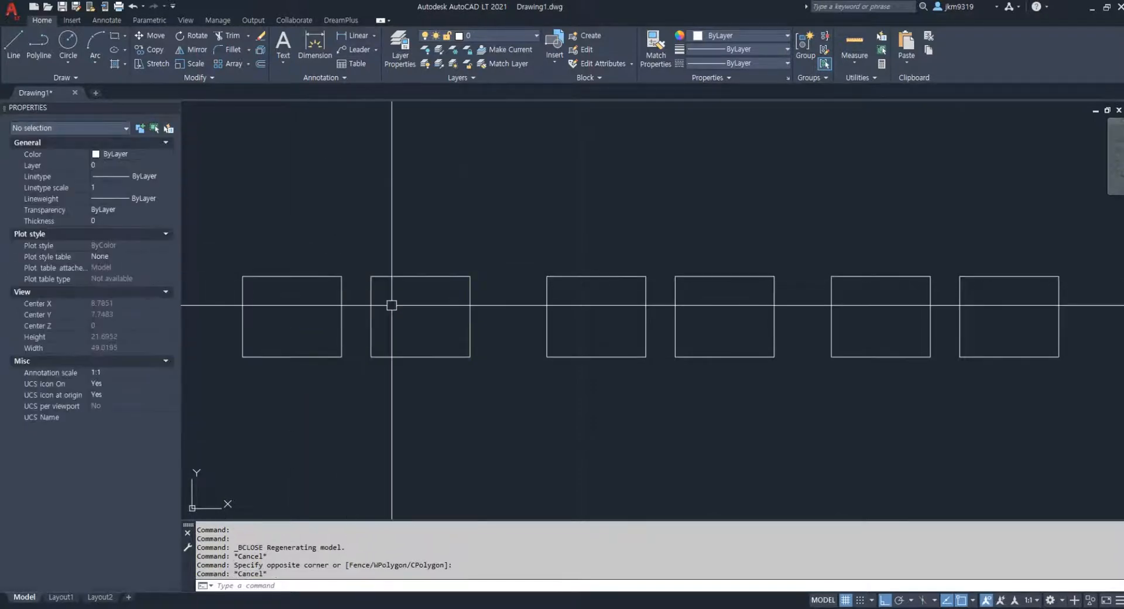
click(380, 305)
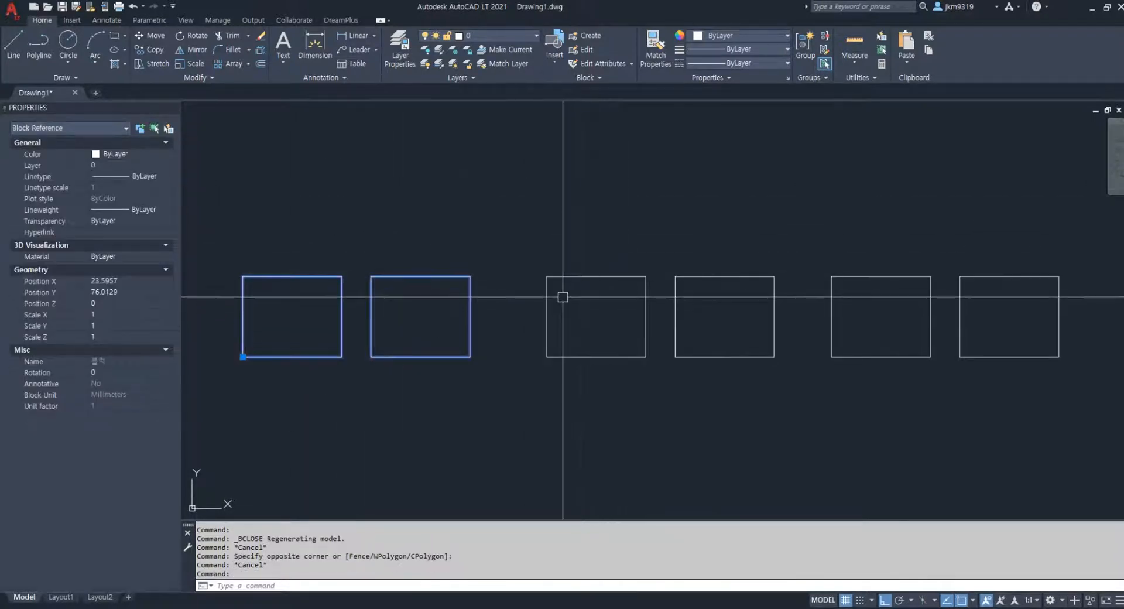
key(Escape)
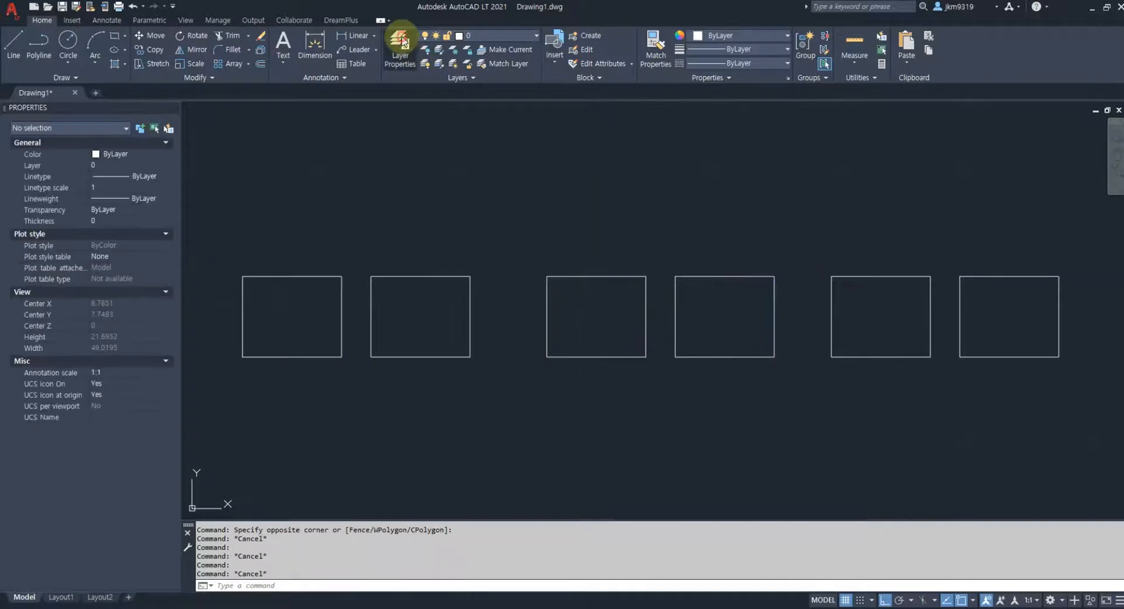
Change layer 0's color to index color 90 and close the layer properties.
click(399, 47)
click(745, 184)
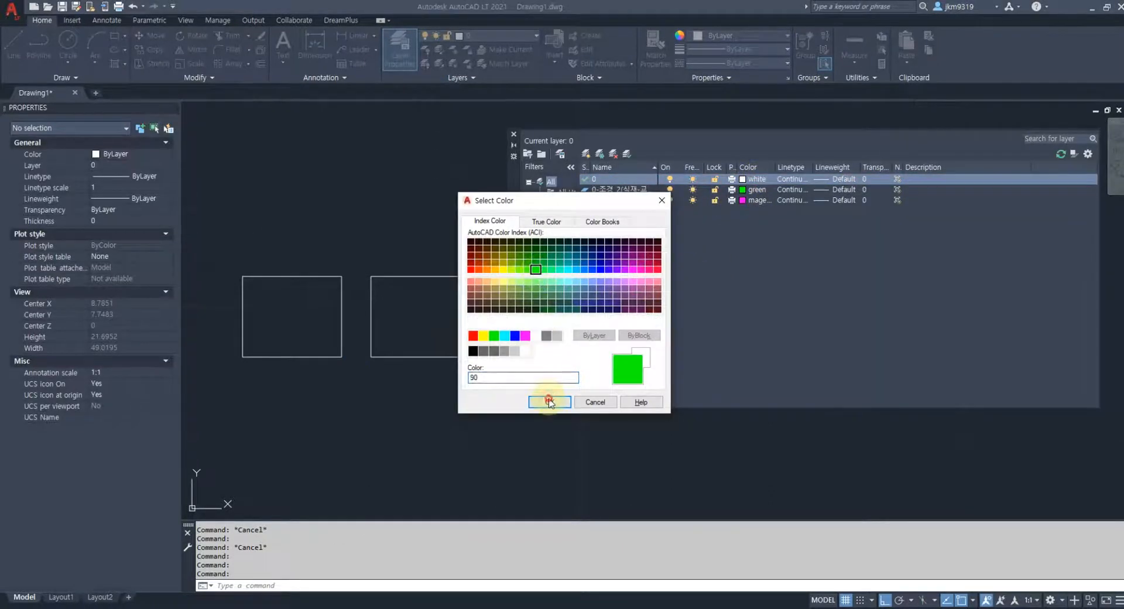
click(549, 401)
click(513, 134)
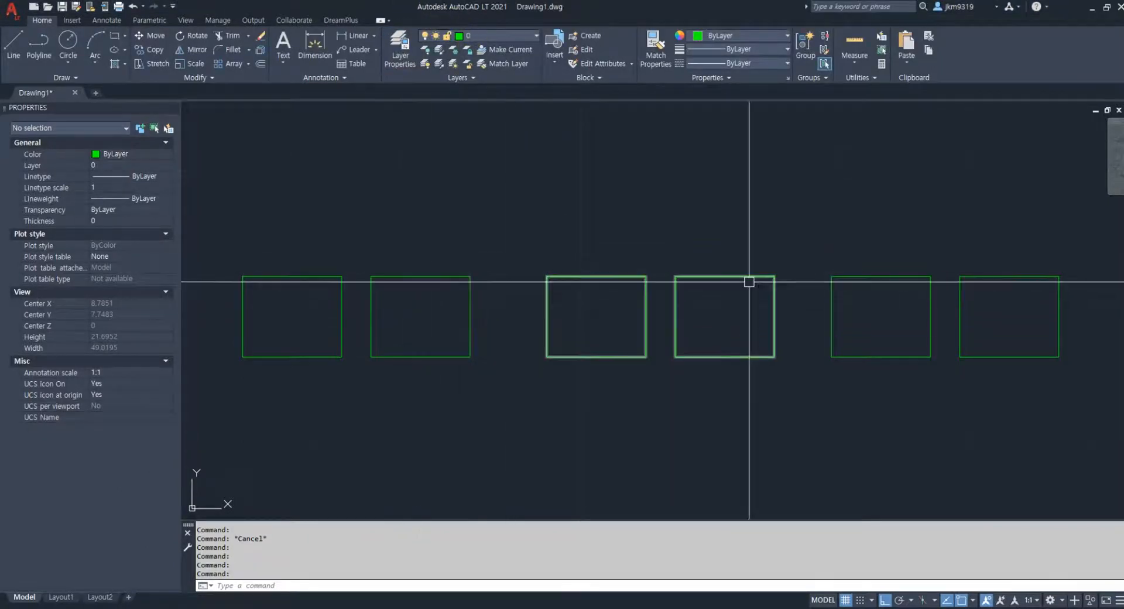
Set the leftmost block instance's object color to Cyan and clear the selection.
click(438, 277)
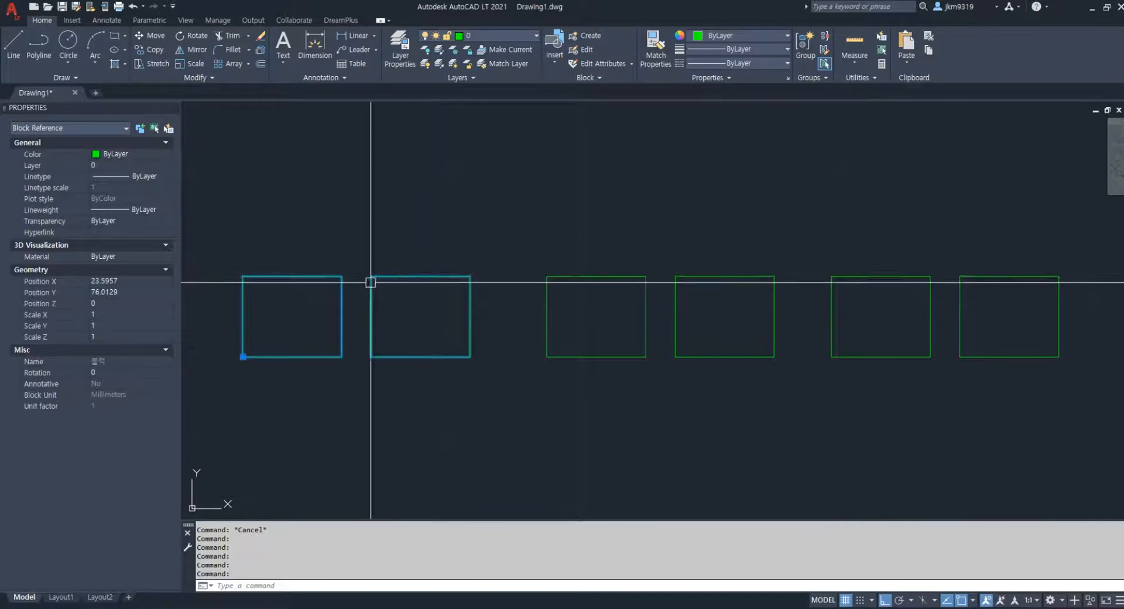
click(135, 154)
click(135, 154)
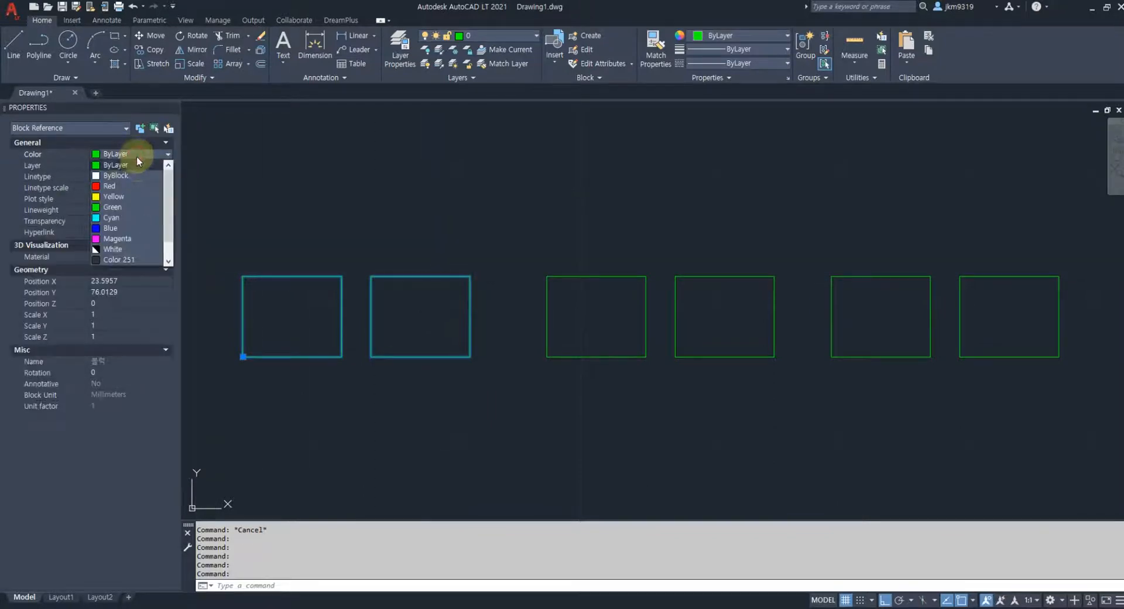
click(132, 216)
key(Escape)
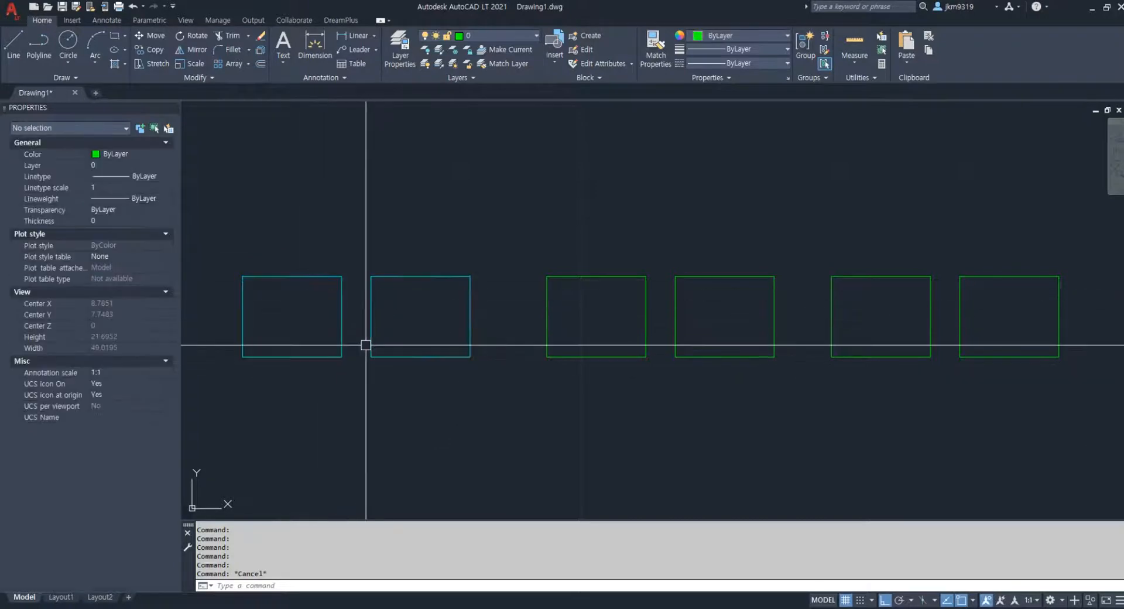
Scale the leftmost block instance by a factor of 0.5 about its lower-left corner.
click(341, 325)
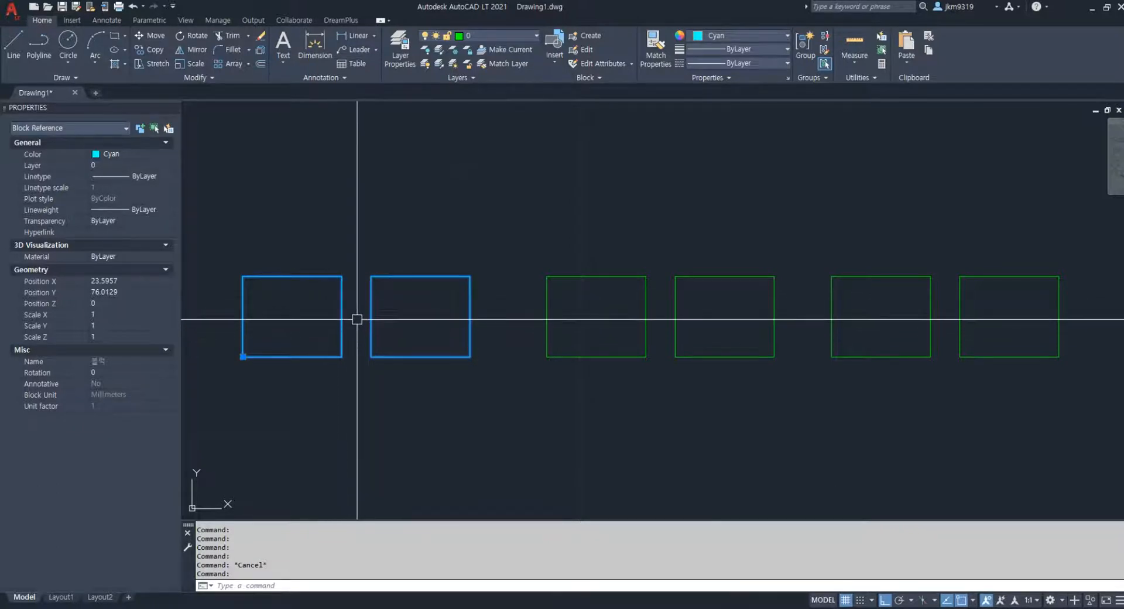
key(Escape)
key(Escape)
click(342, 323)
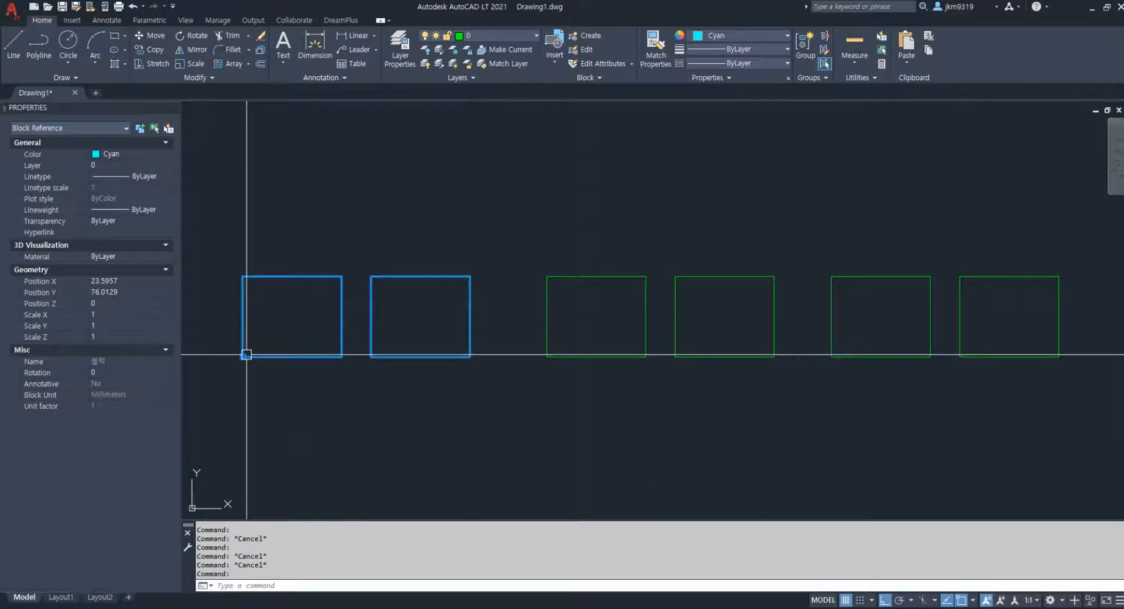
text(sc)
key(Return)
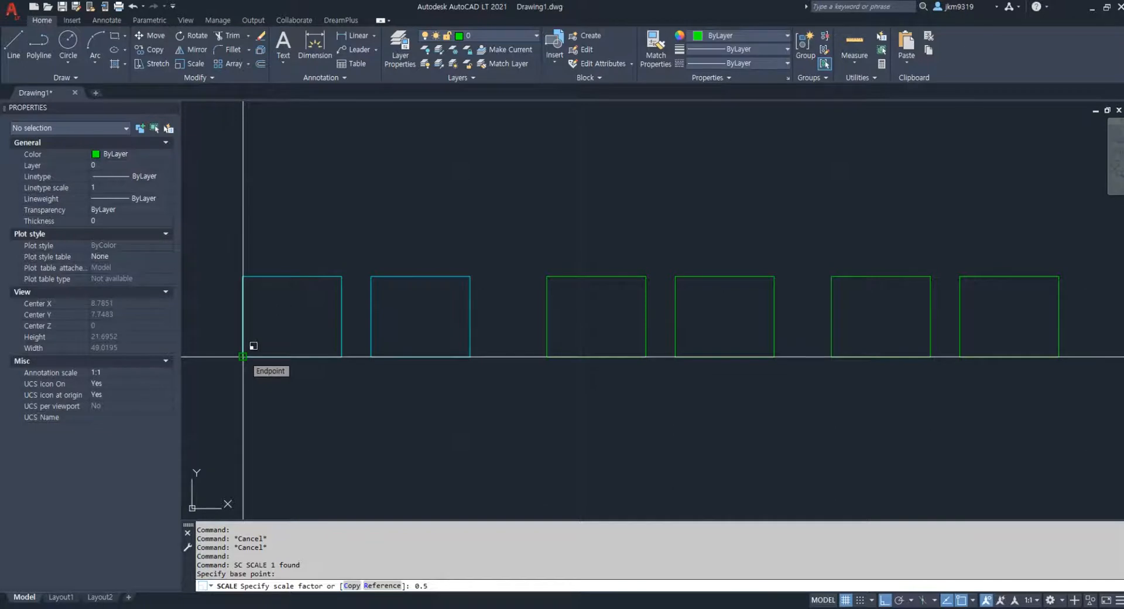
key(Return)
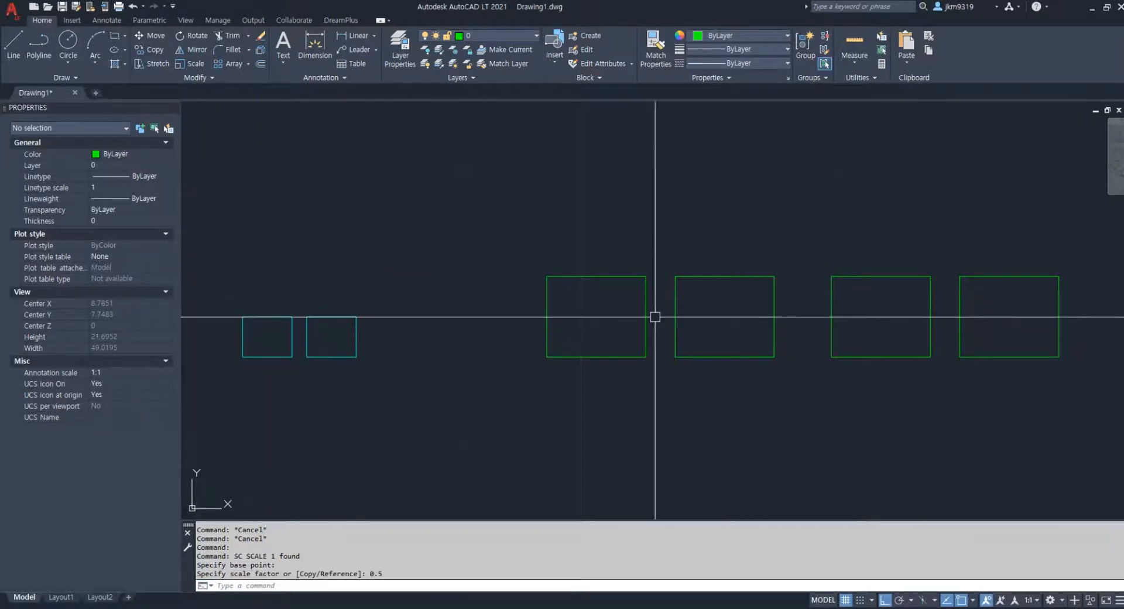
Open the leftmost block's definition in the Block Editor and draw two crossing diagonal polylines between the right rectangle's opposite corners.
double_click(309, 336)
key(Return)
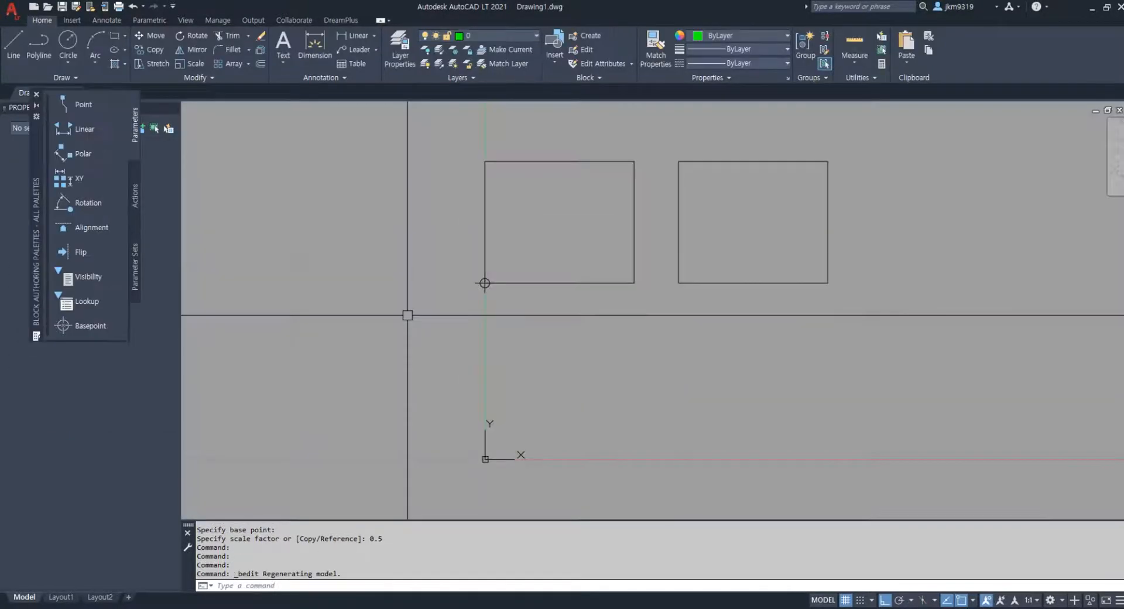
text(pl)
key(Return)
click(828, 160)
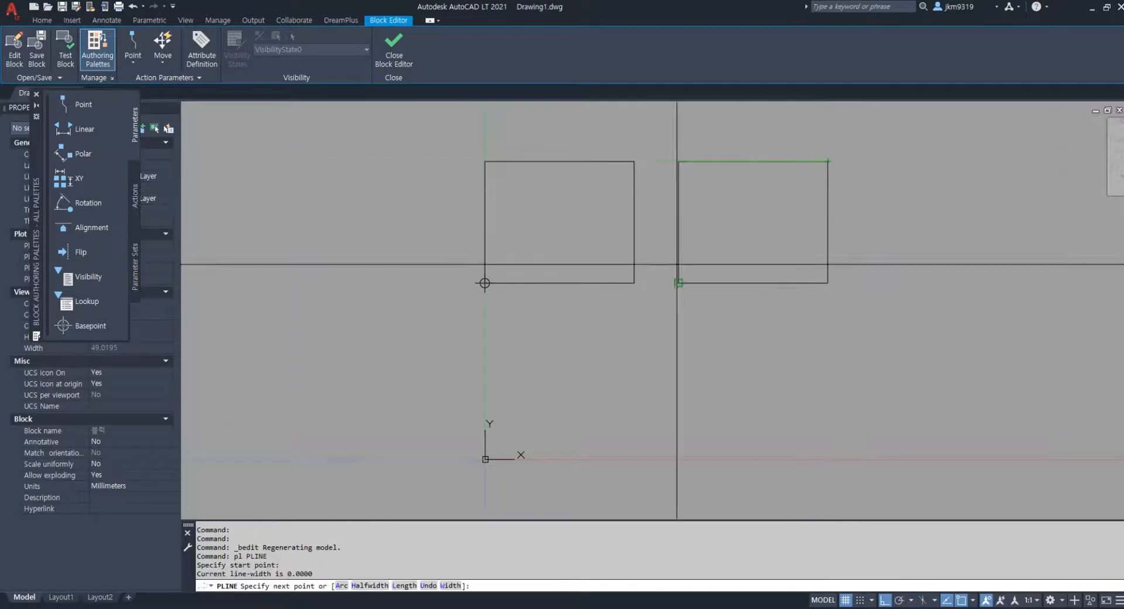
click(678, 283)
key(Escape)
key(Return)
click(679, 161)
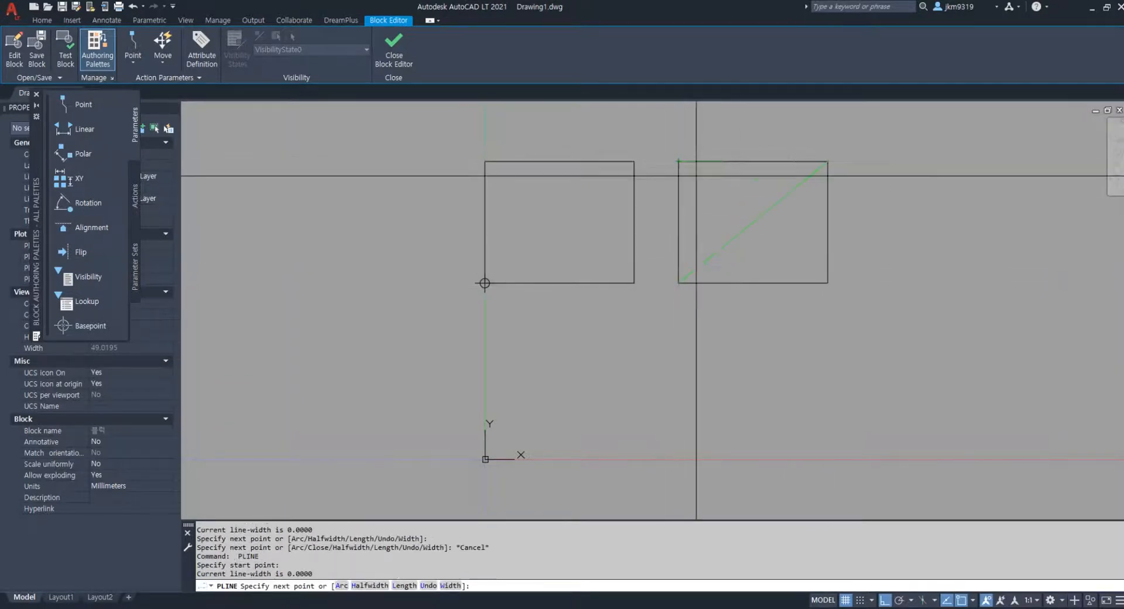
click(827, 283)
key(Escape)
Check the color setting of the two diagonals, then save the block definition and close the Block Editor.
click(784, 207)
click(745, 231)
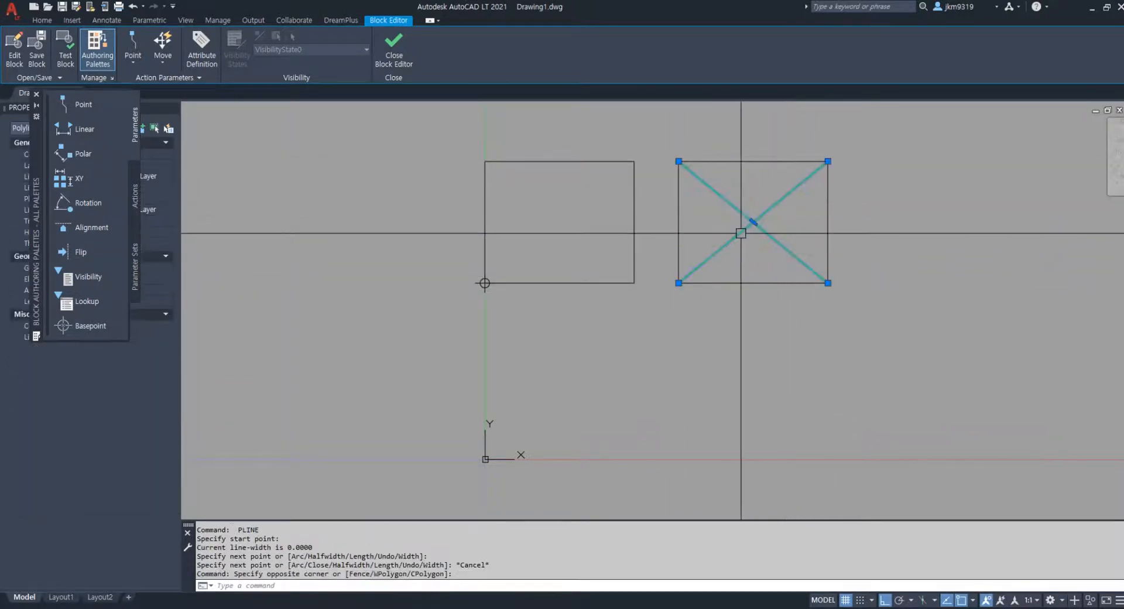
click(43, 21)
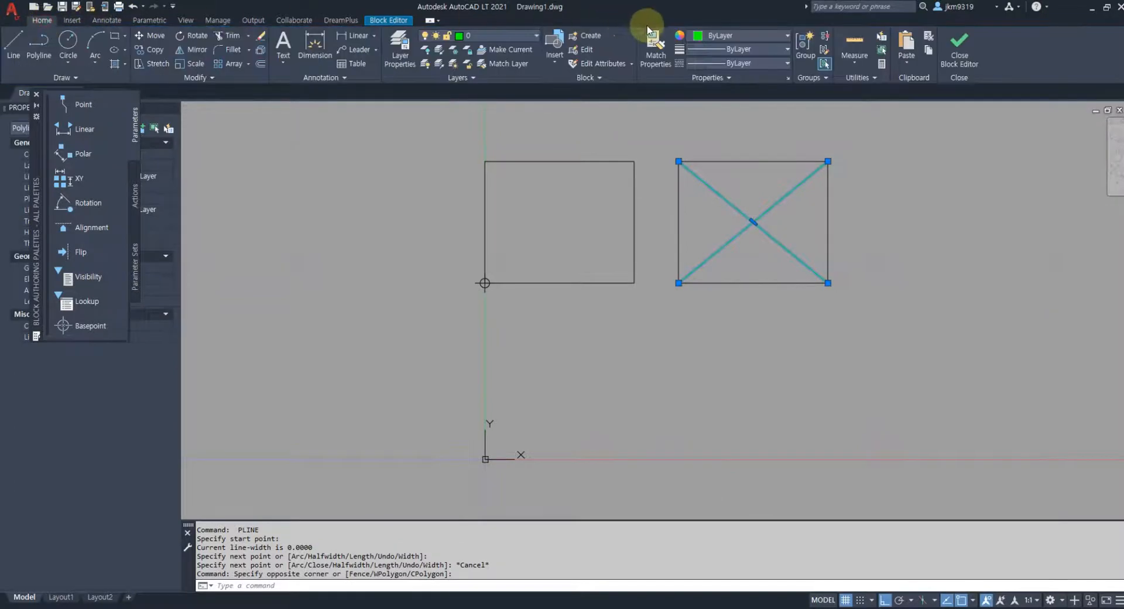
click(727, 39)
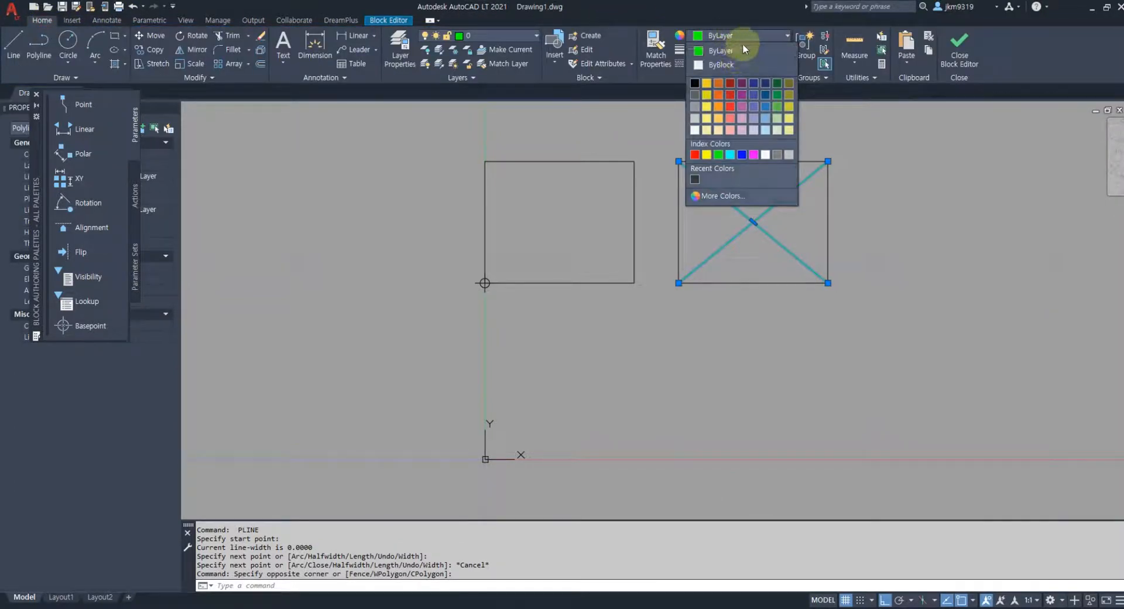
key(Escape)
key(Escape)
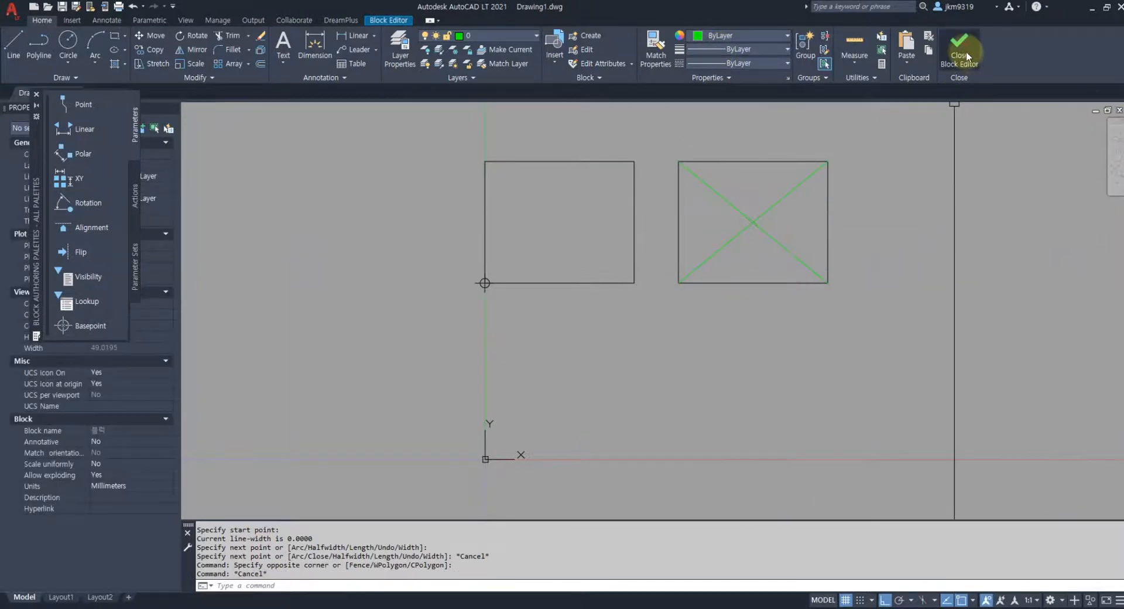
click(959, 56)
click(572, 288)
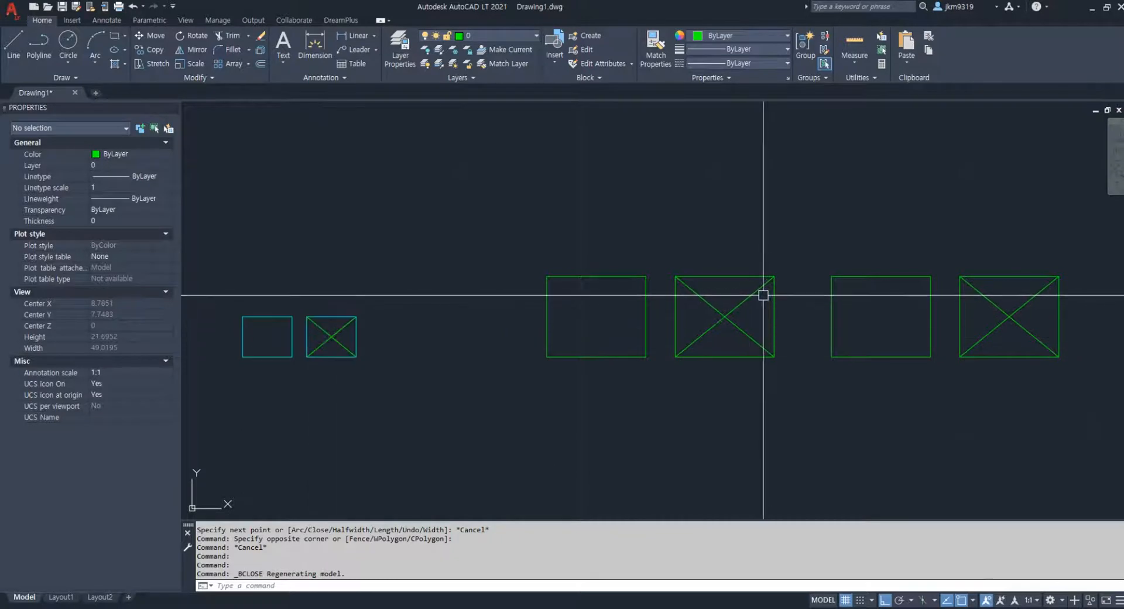
Set the leftmost block instance's X scale to 1 and its Y scale to 0.25.
click(329, 332)
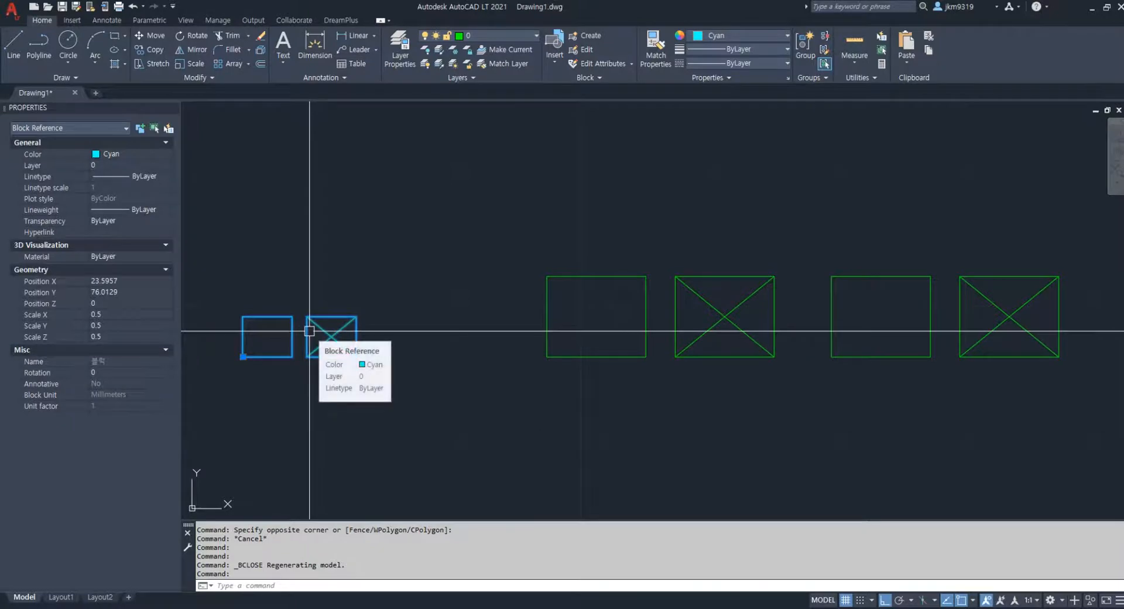
scroll(309, 331, up, 2)
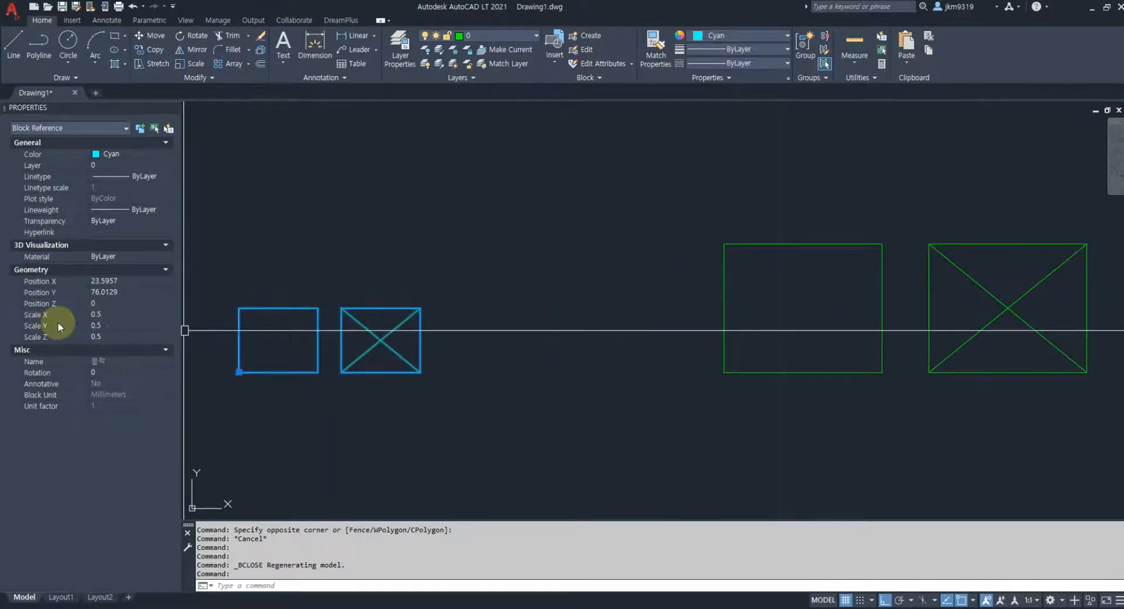
click(106, 314)
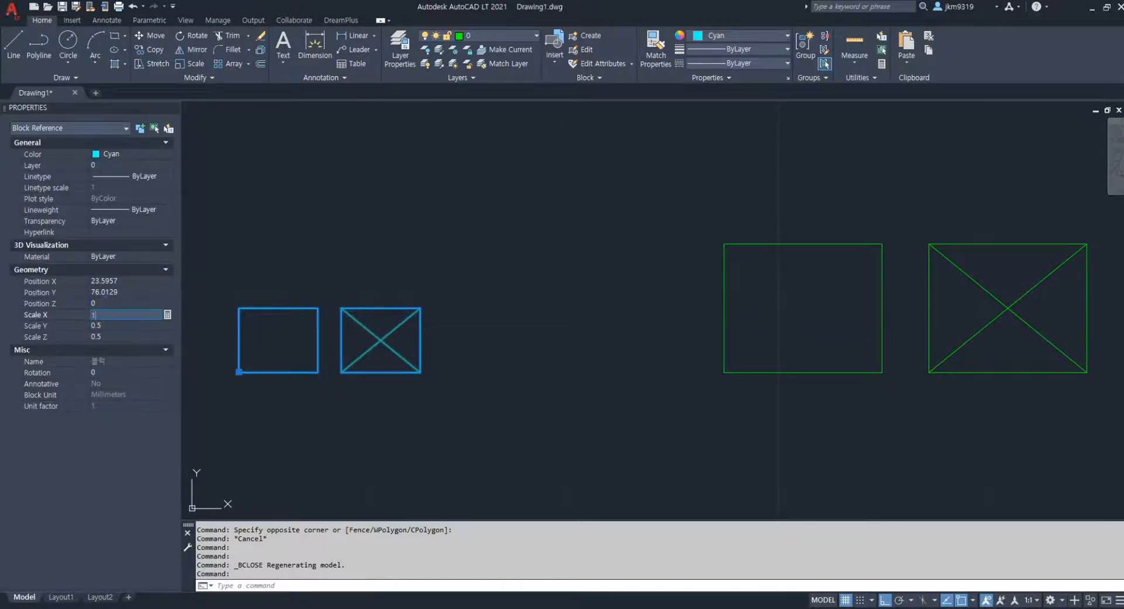
key(Tab)
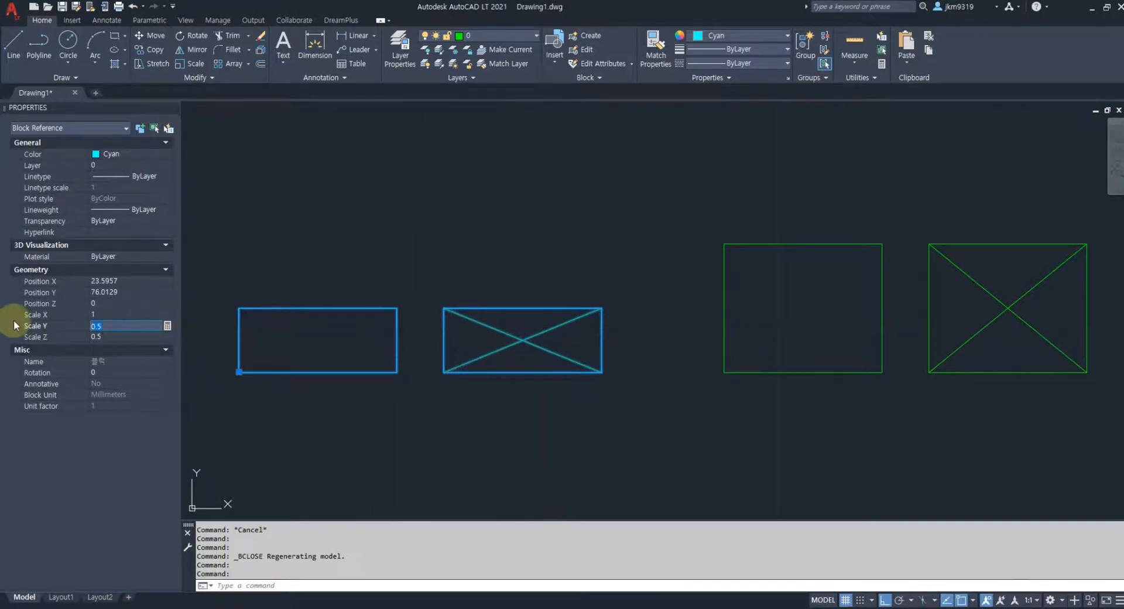
text(0.25)
key(Tab)
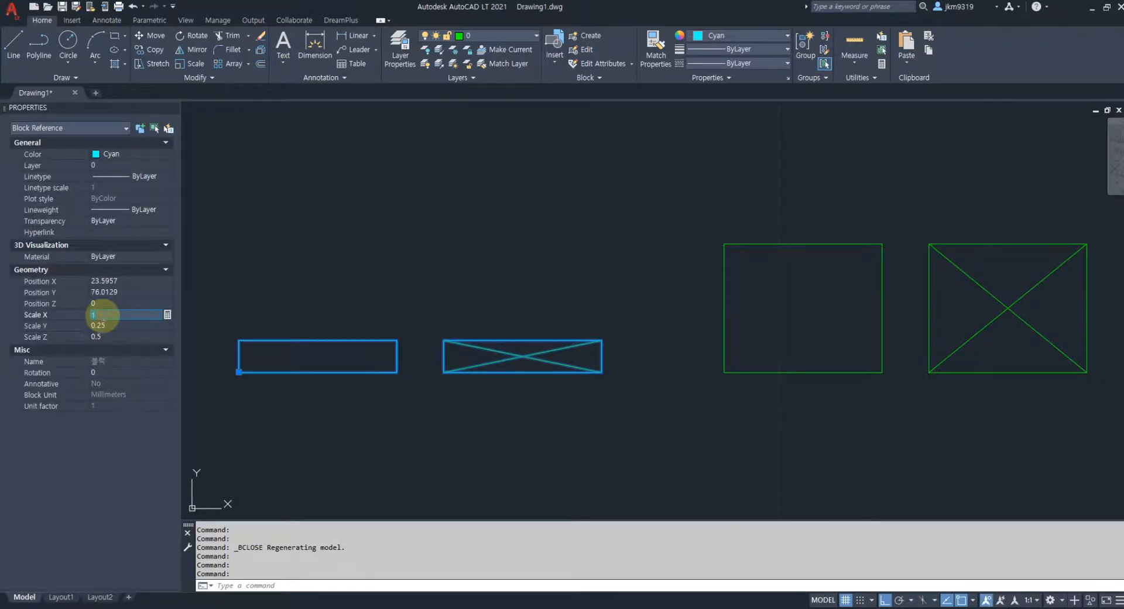
Set the leftmost block instance's Y and Z scales to 1 and clear the selection.
click(114, 324)
text(1)
click(115, 336)
text(1)
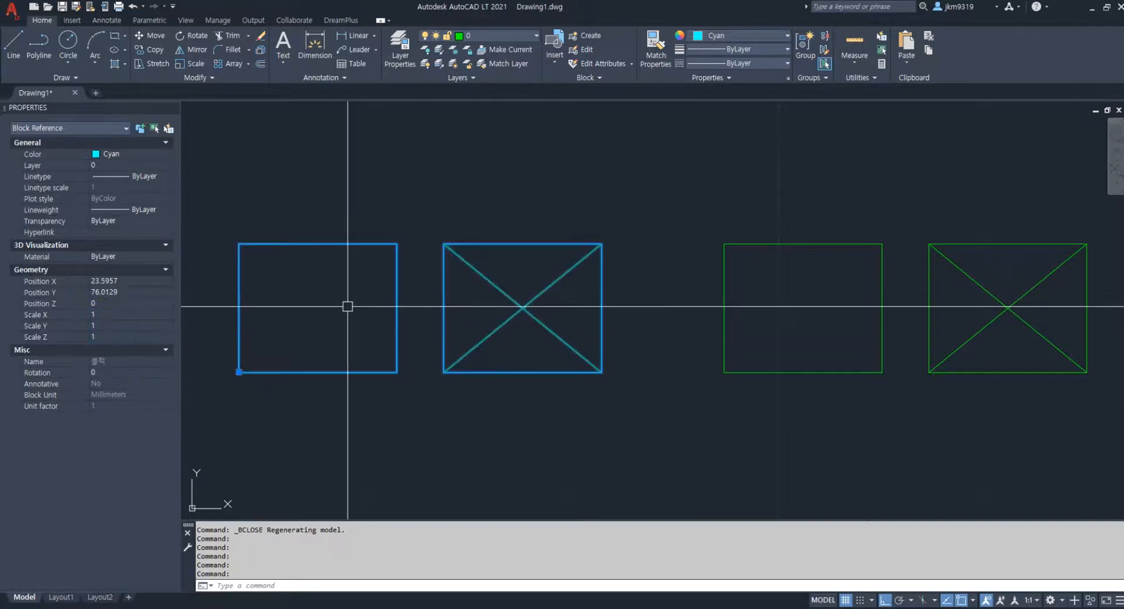
key(Escape)
key(Escape)
key(Escape)
Examine the rows of tree symbols below the rectangle blocks.
scroll(418, 331, down, 2)
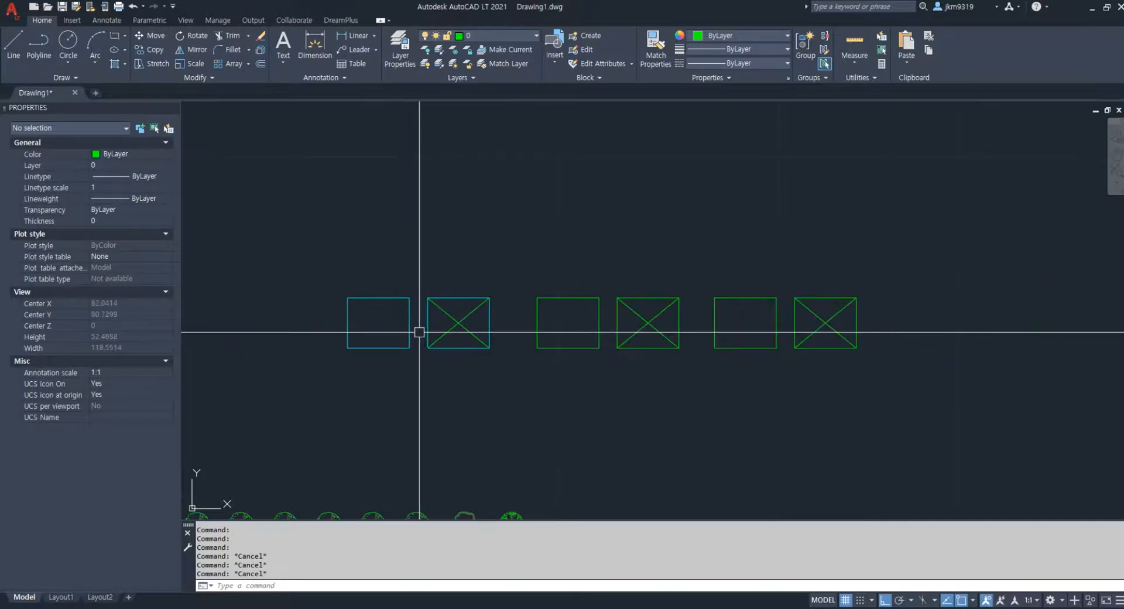
middle_drag(427, 359, 527, 224)
middle_drag(481, 383, 564, 306)
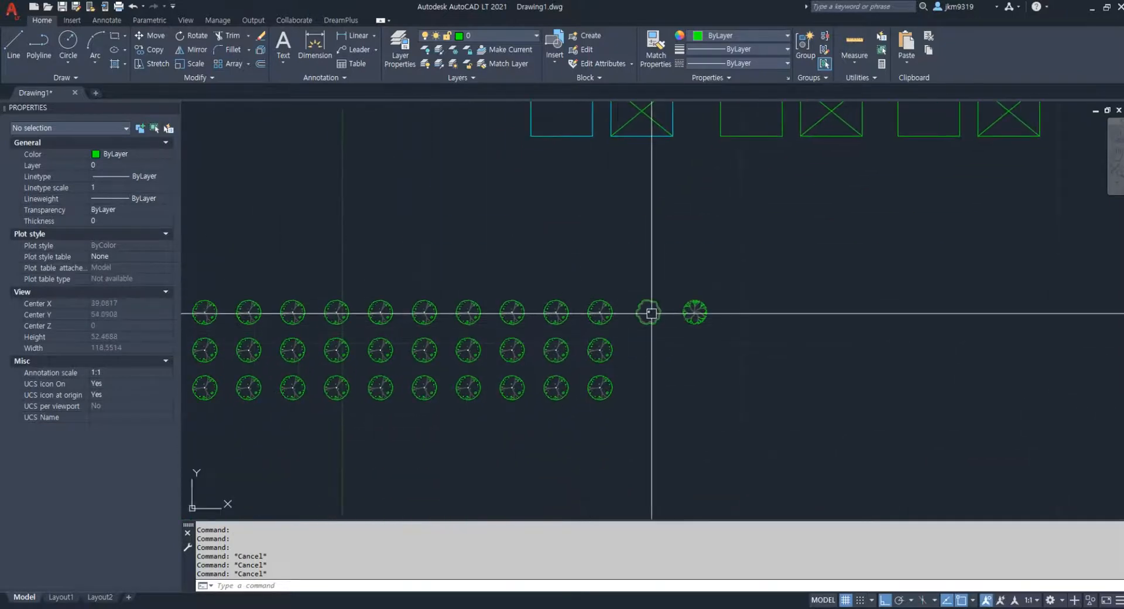
scroll(647, 311, up, 5)
key(Escape)
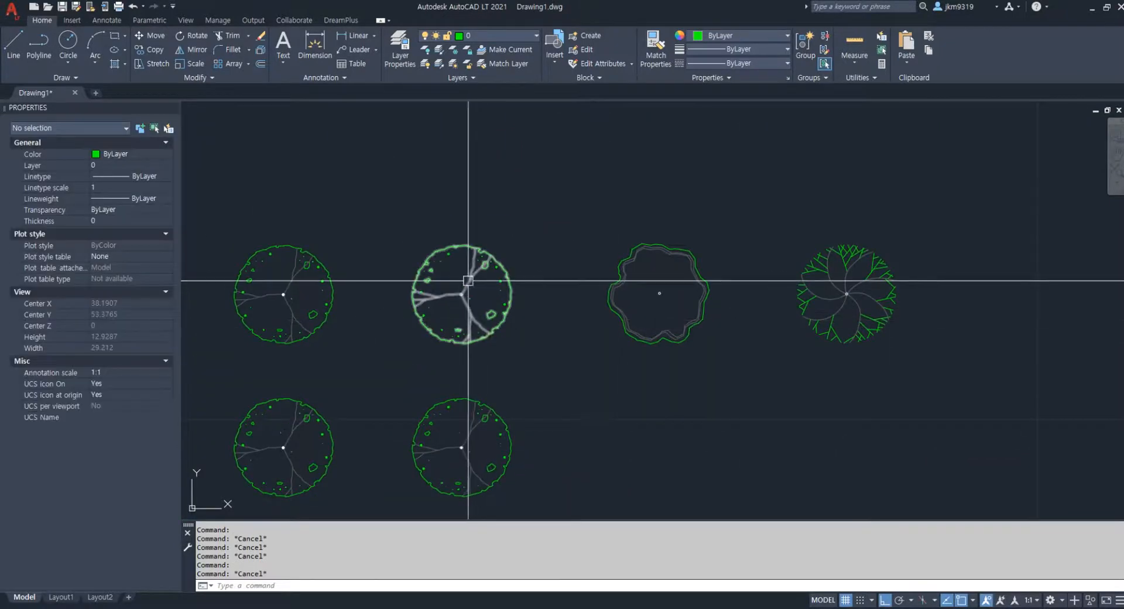
mouse_move(480, 343)
middle_down()
mouse_move(539, 241)
mouse_move(590, 271)
mouse_move(660, 272)
middle_up()
scroll(519, 270, down, 1)
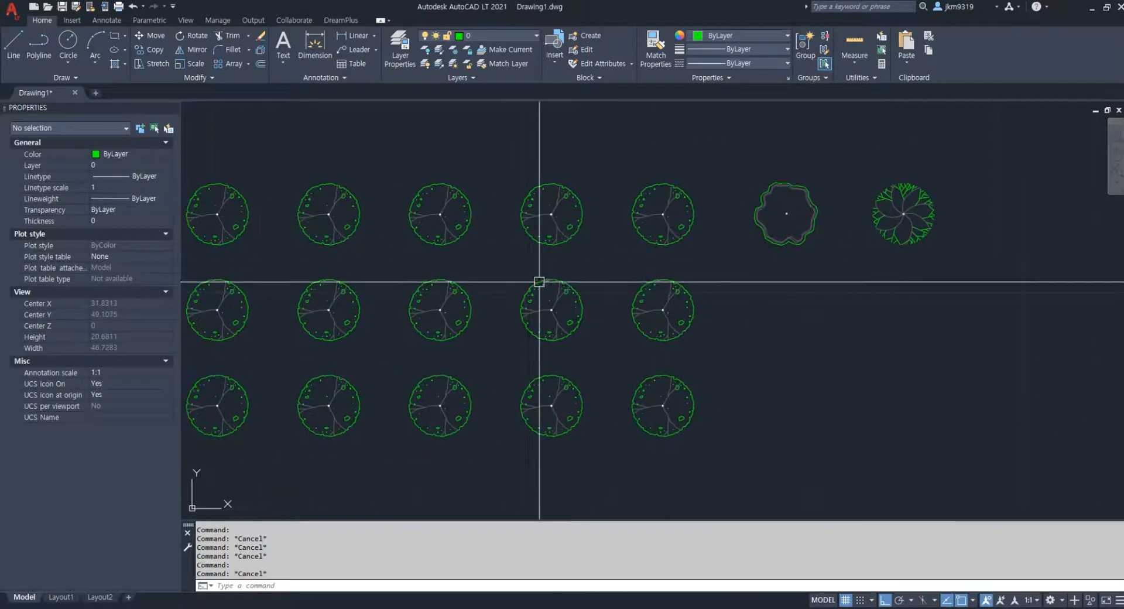
Copy the tree symbol with the wavy double outline to the clipboard.
middle_drag(539, 281, 749, 285)
scroll(643, 302, down, 1)
middle_drag(635, 301, 600, 301)
scroll(652, 253, up, 1)
scroll(632, 281, up, 1)
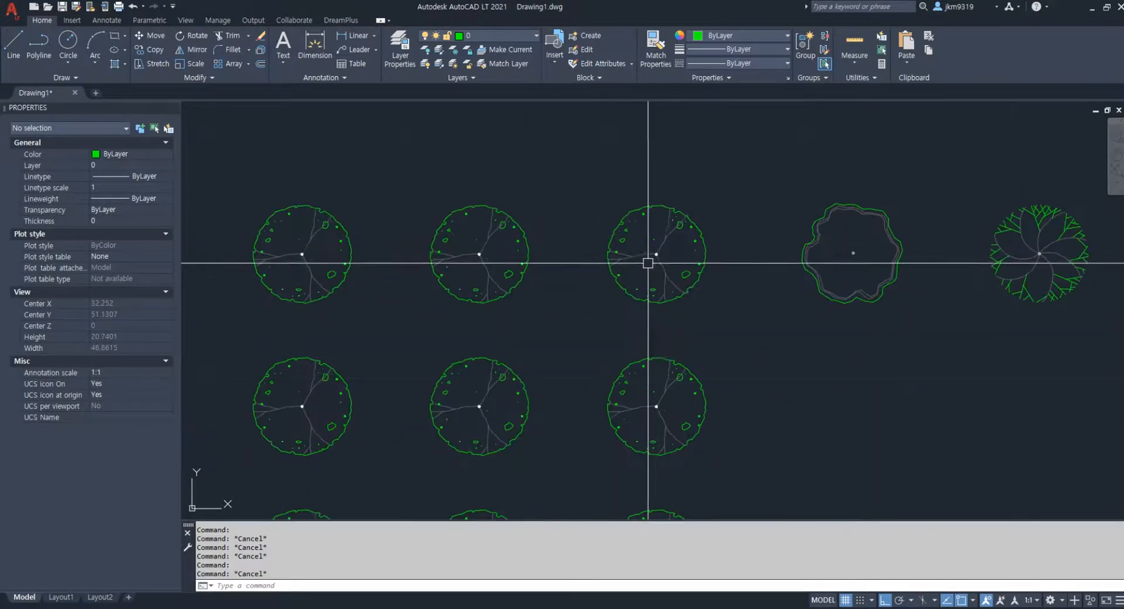
middle_drag(648, 258, 468, 269)
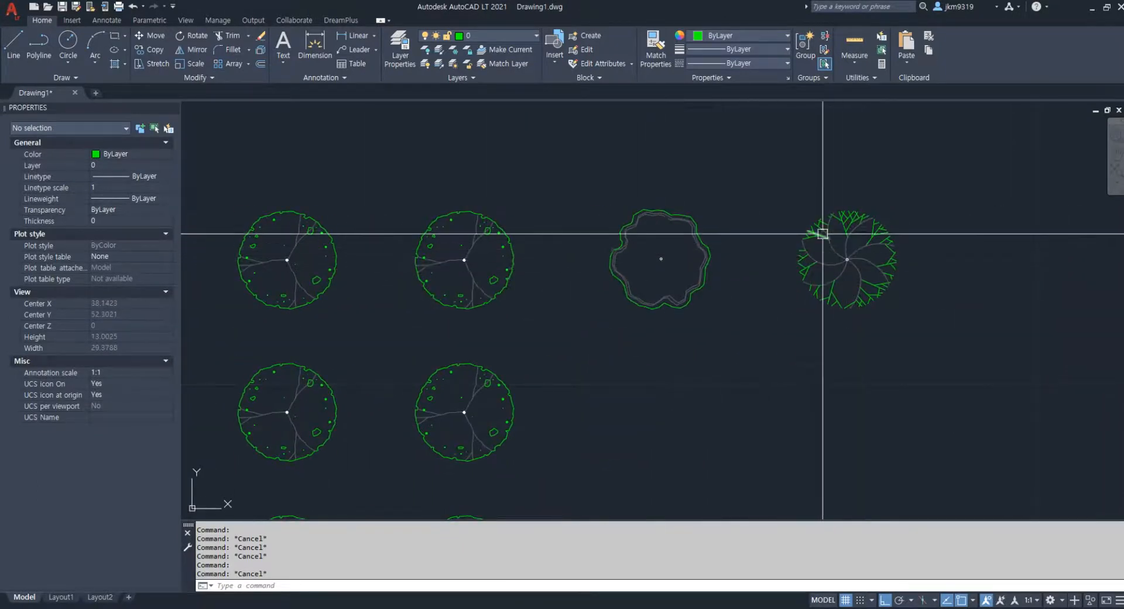
click(750, 199)
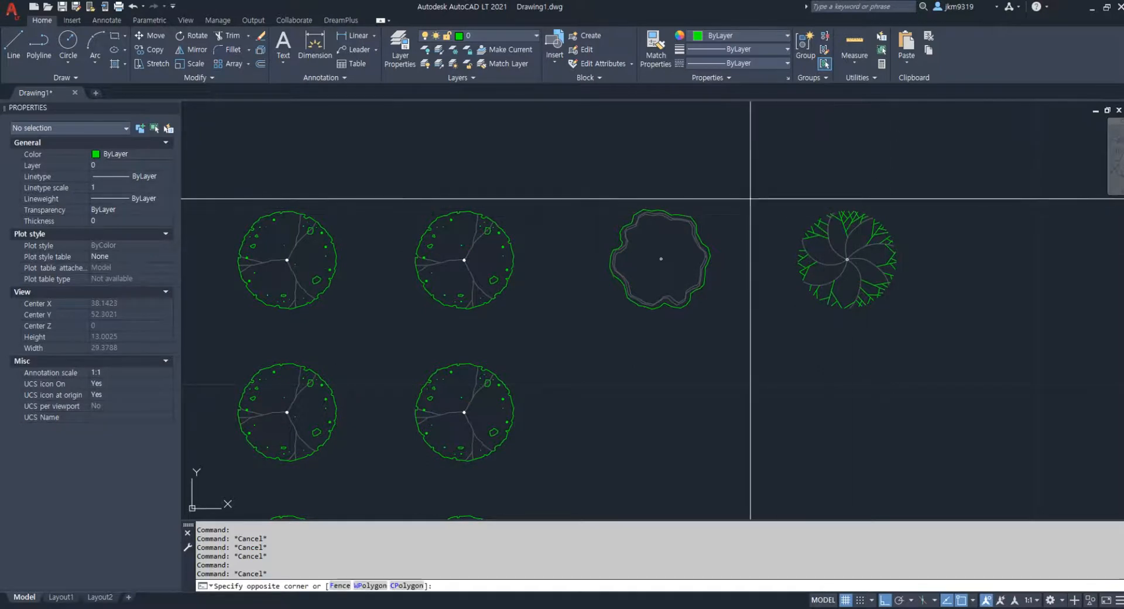
click(581, 331)
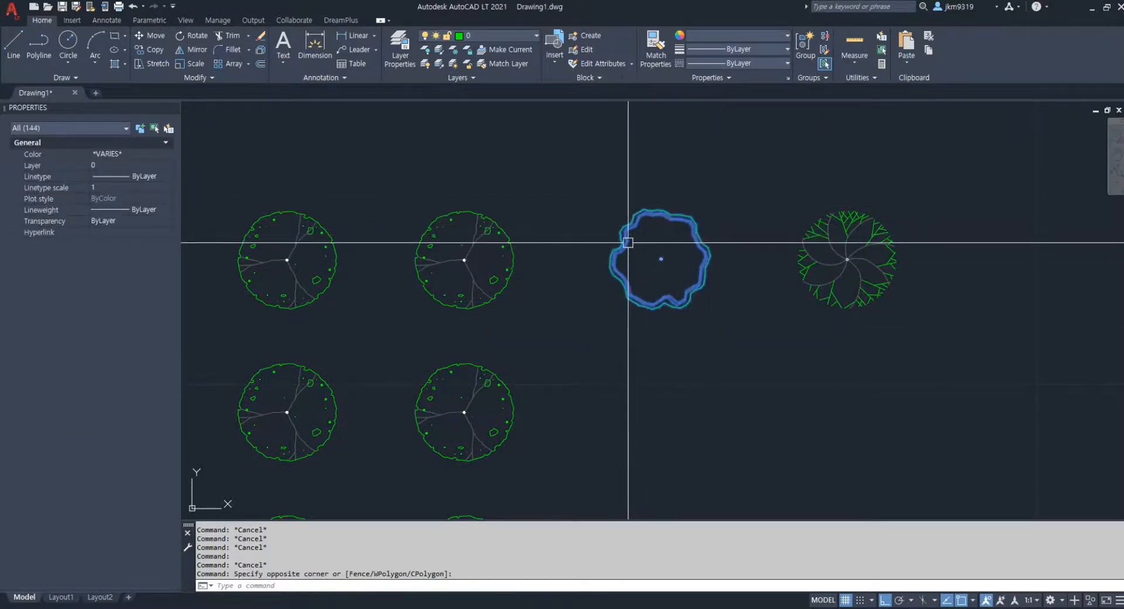
key(ctrl+c)
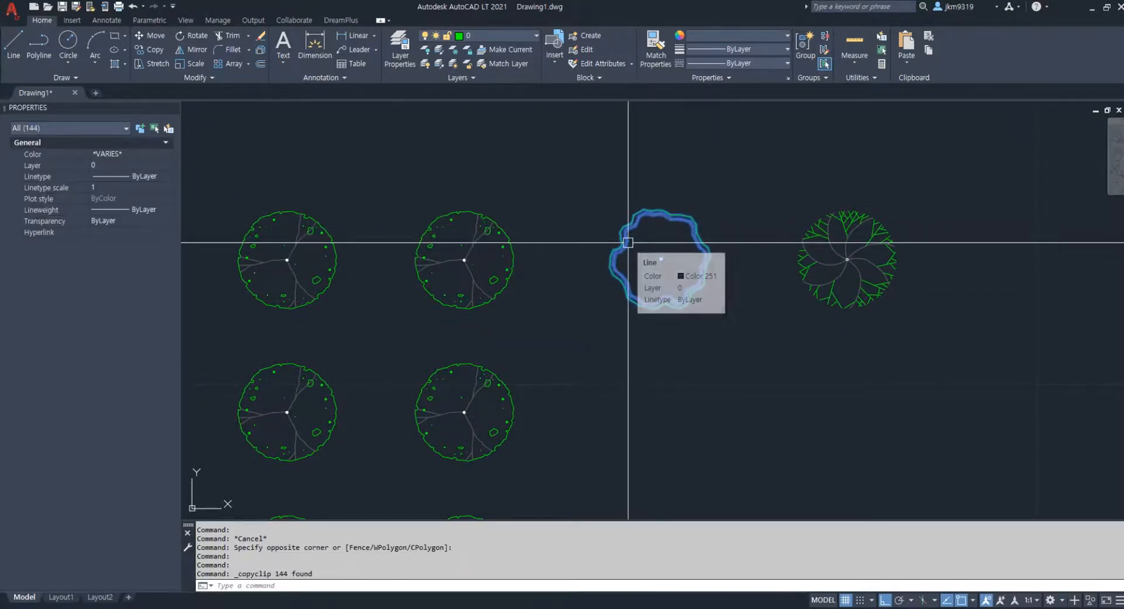
key(ctrl+c)
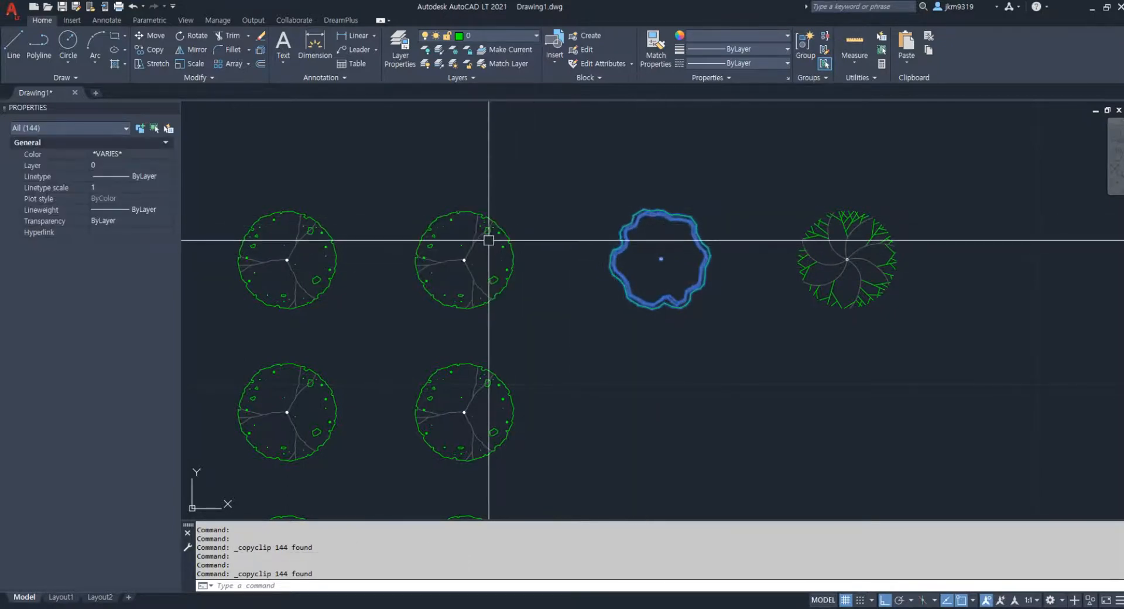
Clear the selection and open the round branched tree's block definition in the Block Editor.
click(467, 259)
key(Escape)
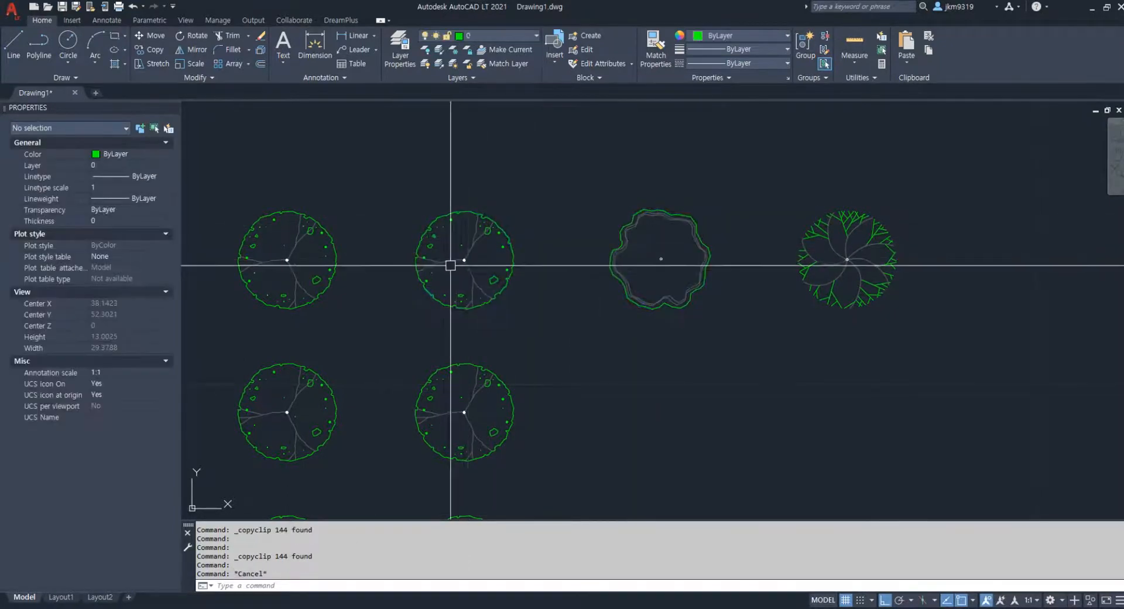
double_click(463, 259)
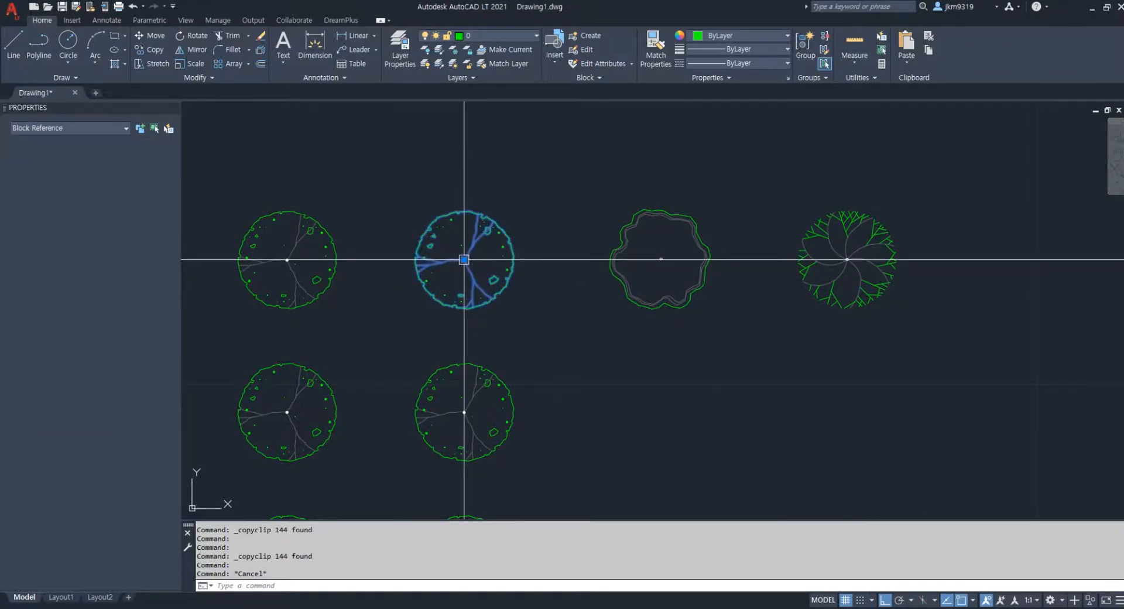
click(556, 388)
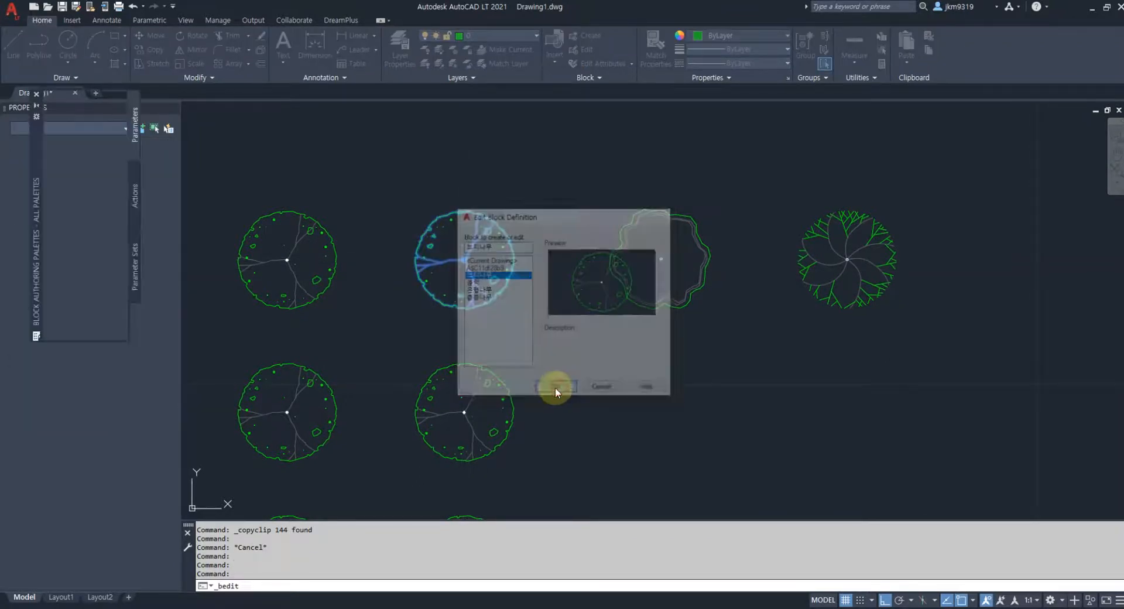
scroll(584, 307, down, 3)
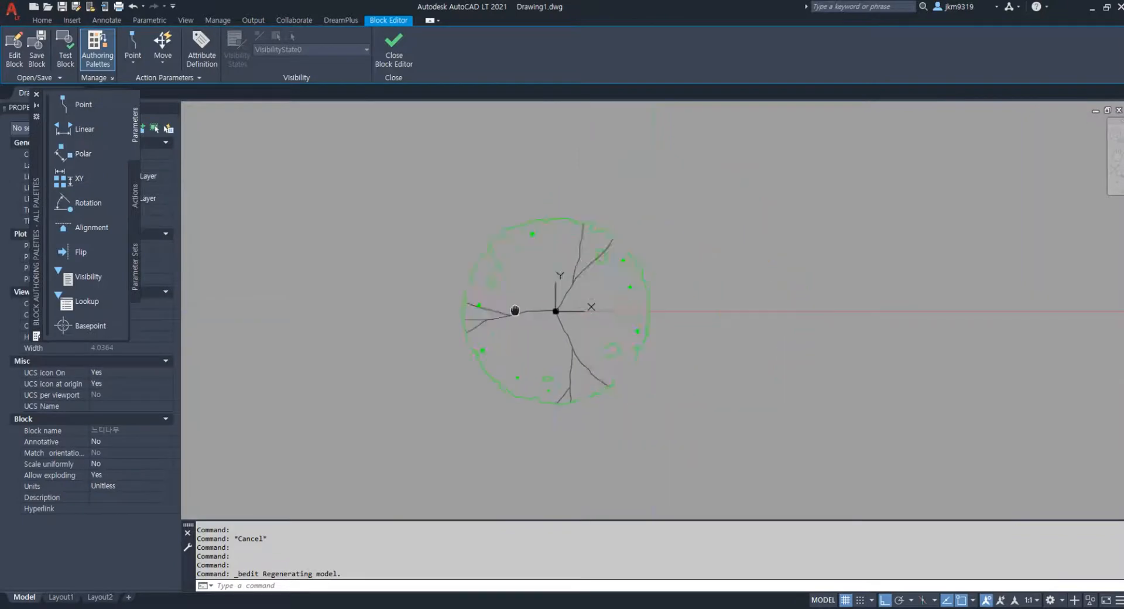
scroll(637, 320, up, 1)
Paste the copied wavy-outline symbol beside the round tree in the block definition.
key(ctrl+v)
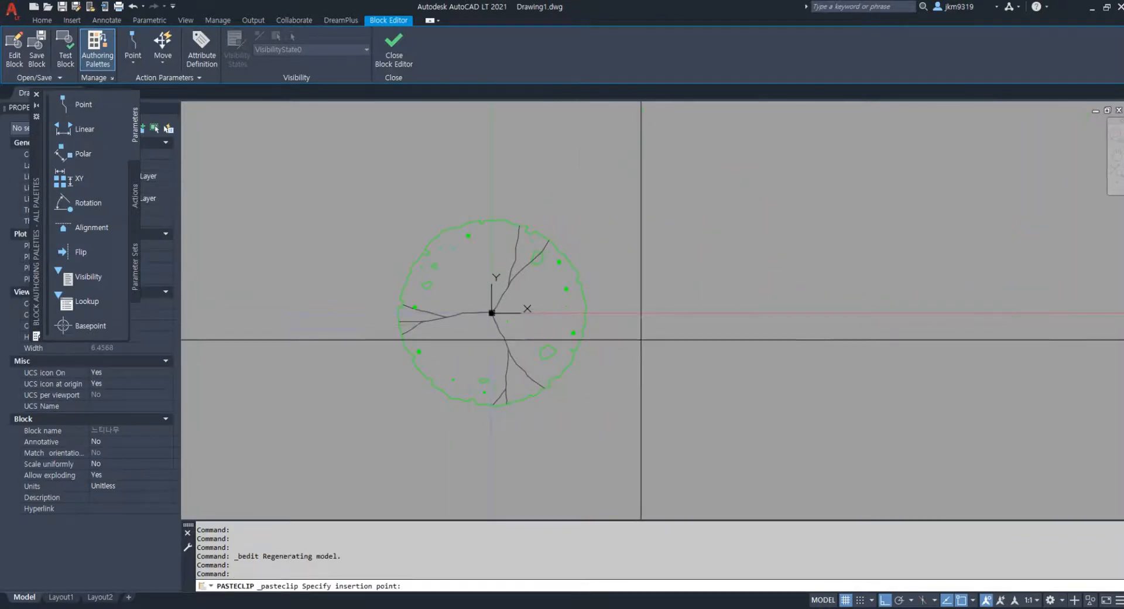
click(701, 443)
key(Escape)
scroll(707, 433, down, 2)
middle_drag(710, 431, 630, 424)
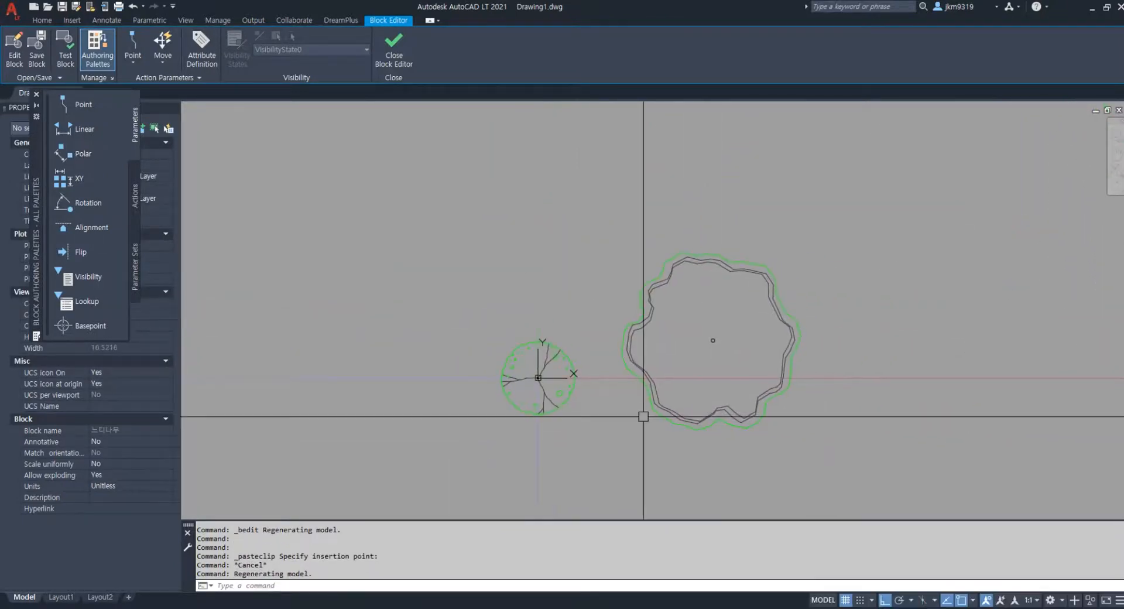
scroll(631, 420, up, 2)
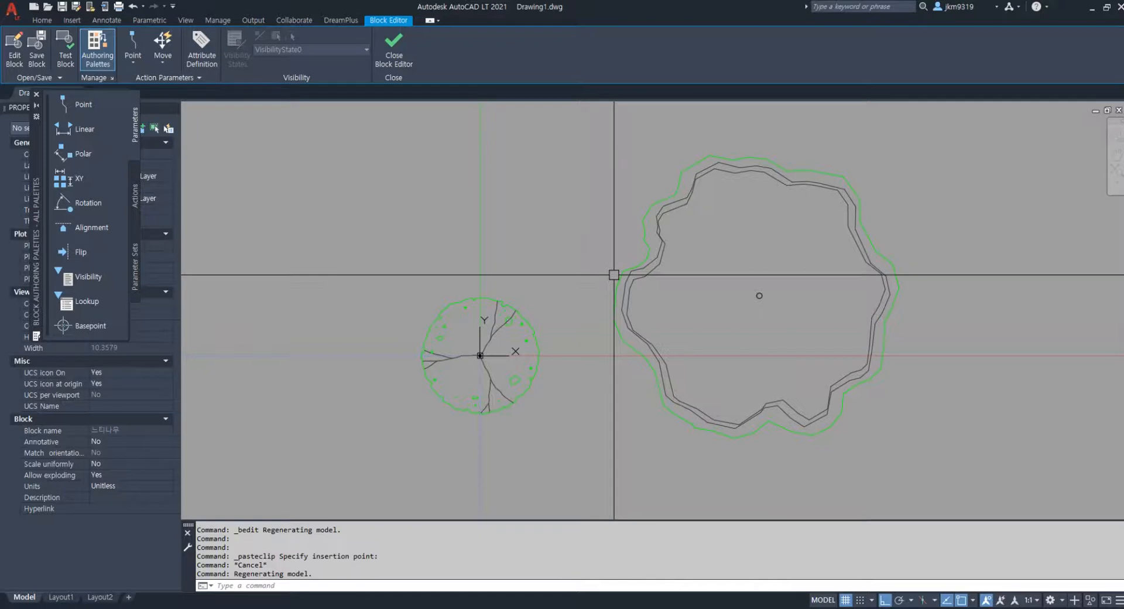
Scale the pasted wavy-outline symbol by a factor of 0.35 about its small center circle.
click(943, 129)
click(592, 431)
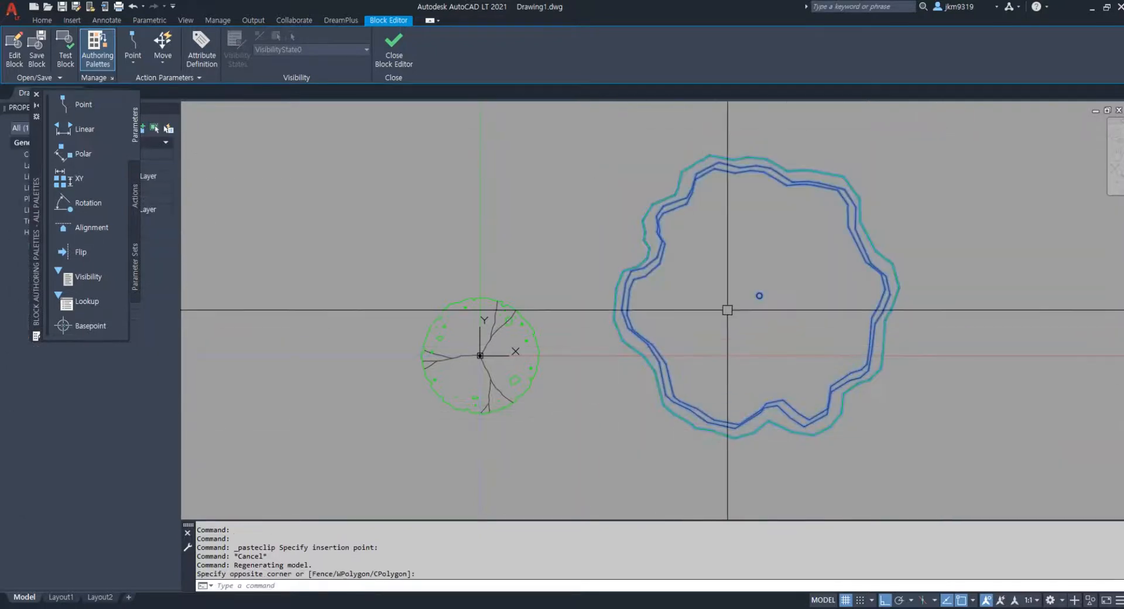
text(sc)
key(Return)
click(758, 296)
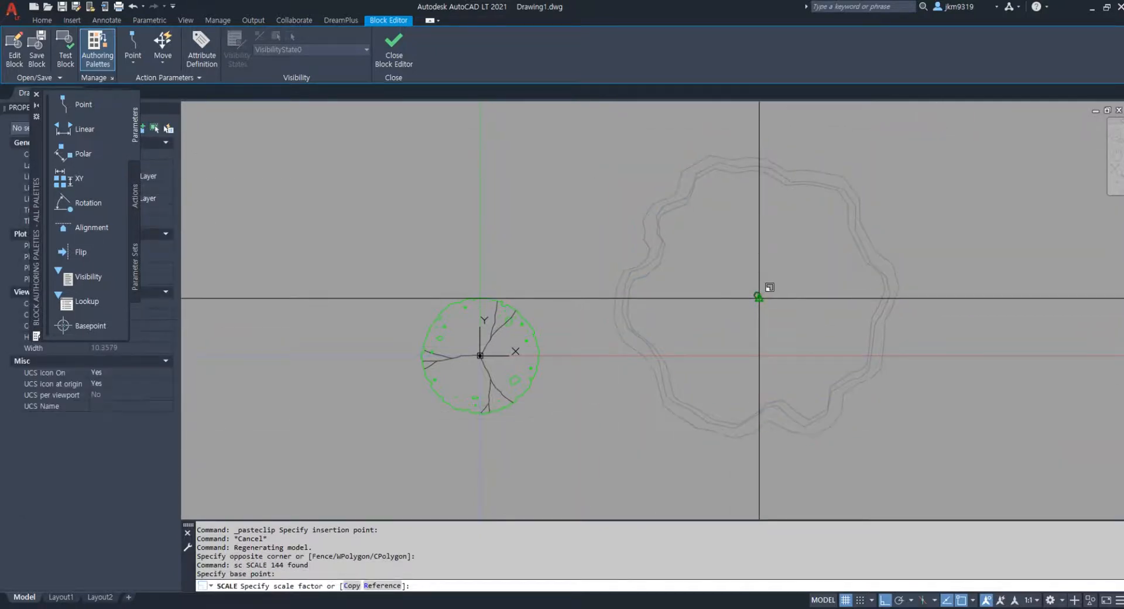
text(0.35)
key(Return)
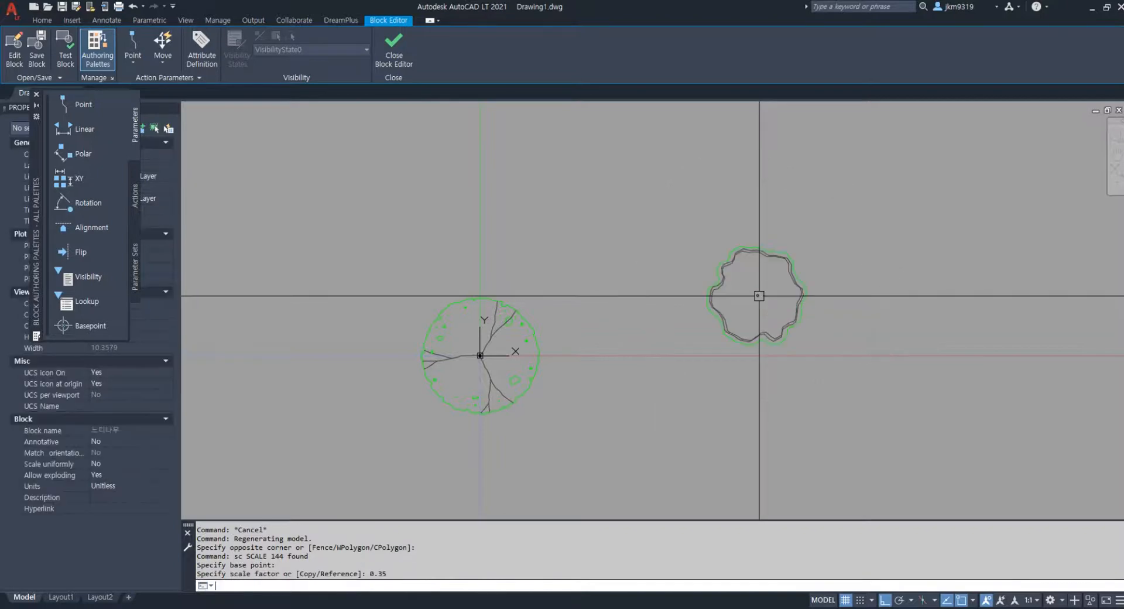
click(845, 238)
click(636, 393)
text(m)
key(Return)
click(756, 295)
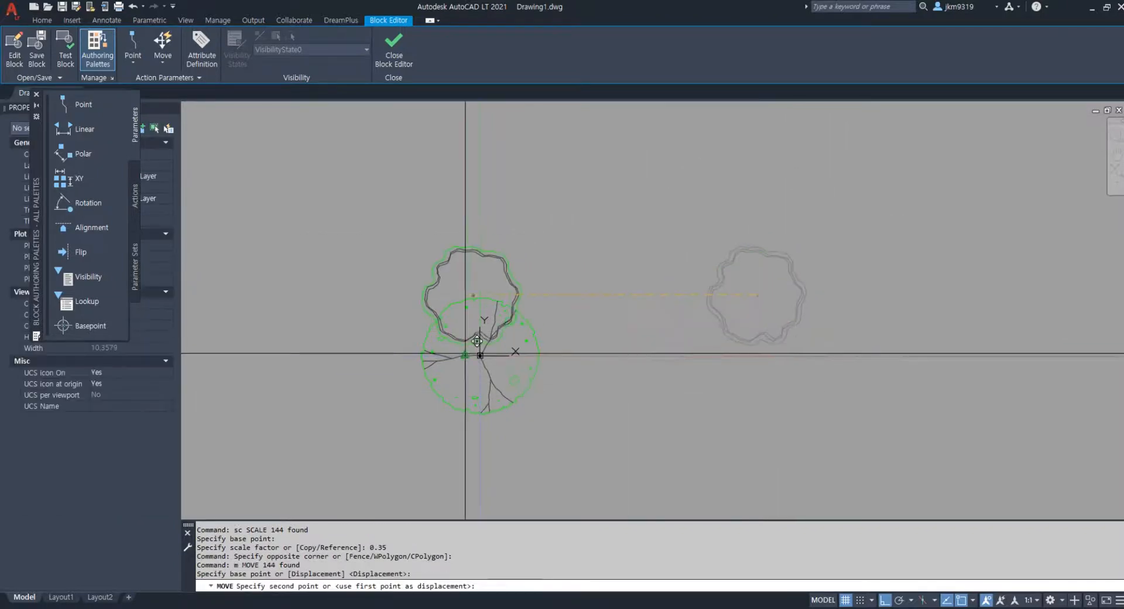
key(F8)
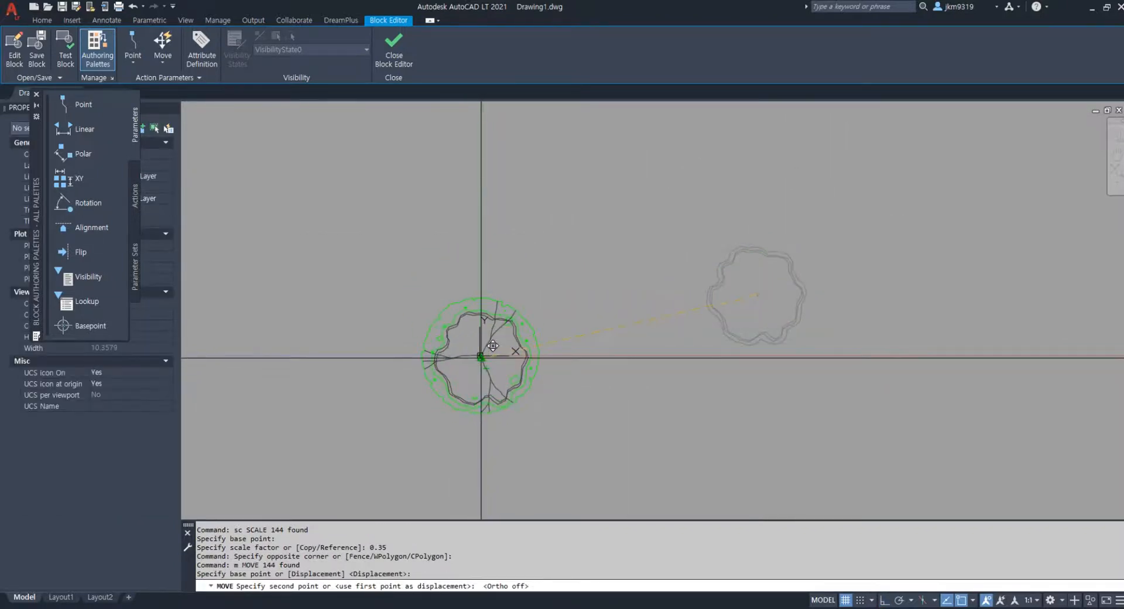
key(Escape)
Enlarge the wavy-outline symbol by a factor of 1.2 about its small center circle.
click(720, 331)
text(sc)
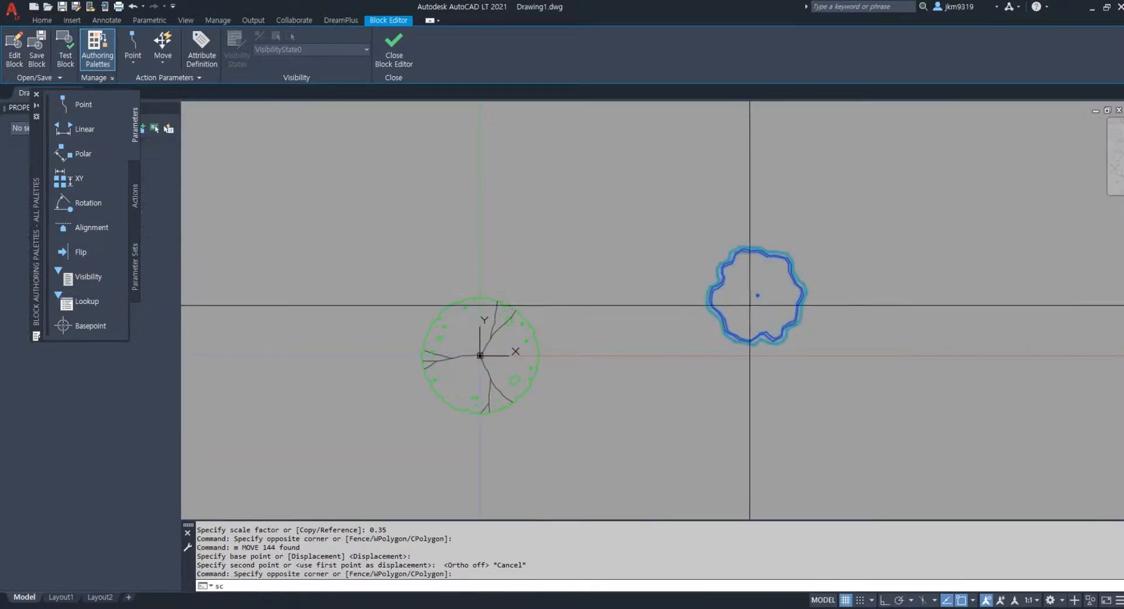
key(Return)
click(758, 295)
text(1.2)
key(Return)
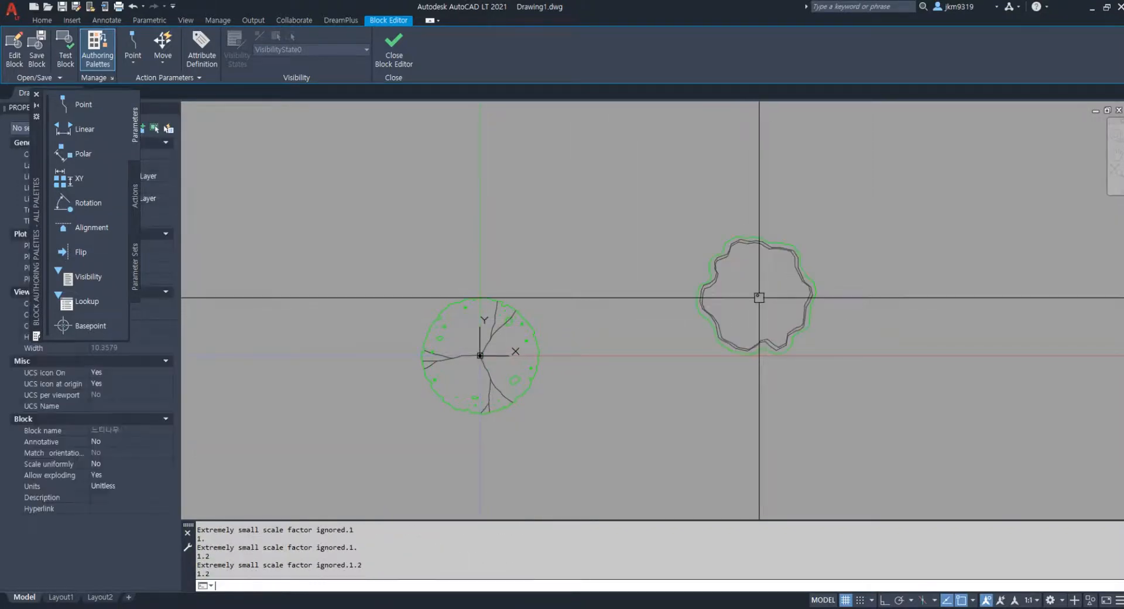
Erase the original round branched tree from the block definition.
click(831, 184)
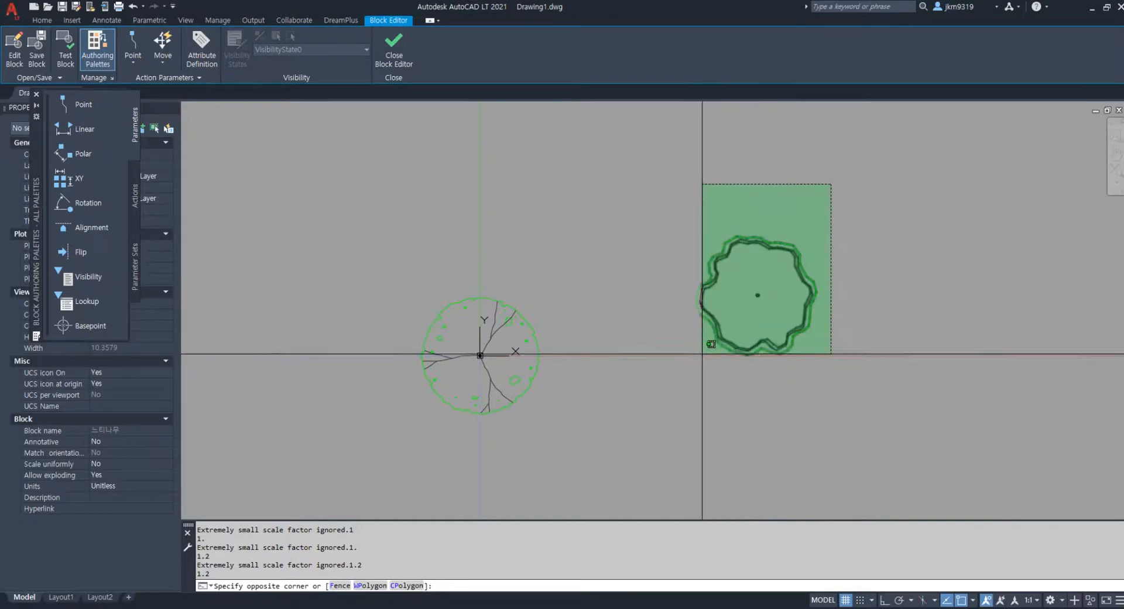
key(Escape)
key(Escape)
click(579, 263)
click(406, 431)
text(e)
key(Return)
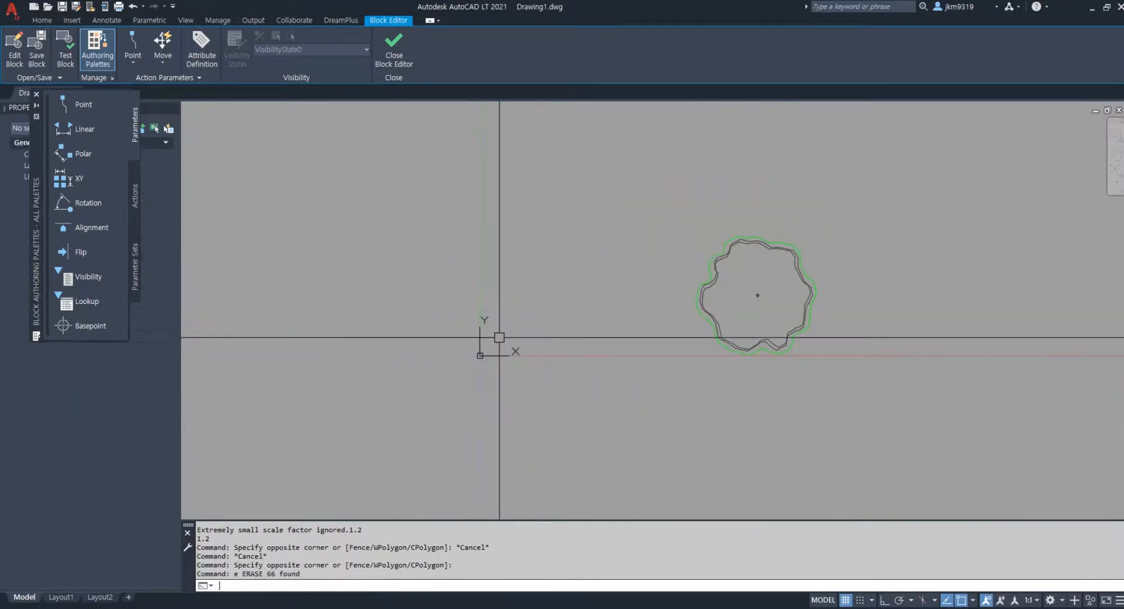
Move the wavy-outline symbol from the center of its small circle onto the block origin, using the Center snap.
click(921, 160)
click(747, 306)
text(m)
key(Return)
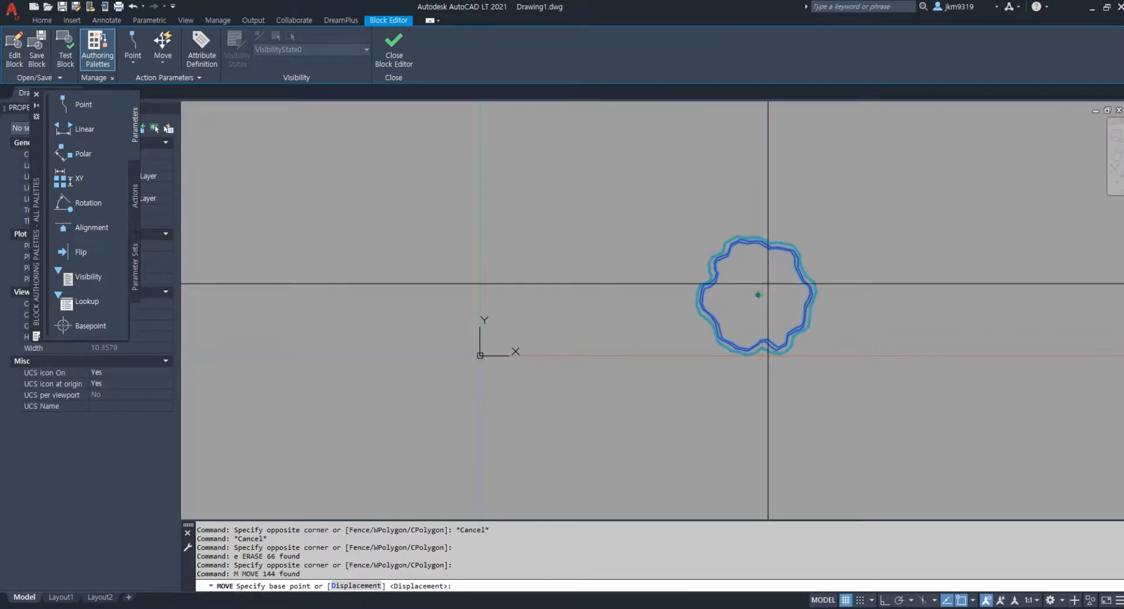
shift+right_click(767, 283)
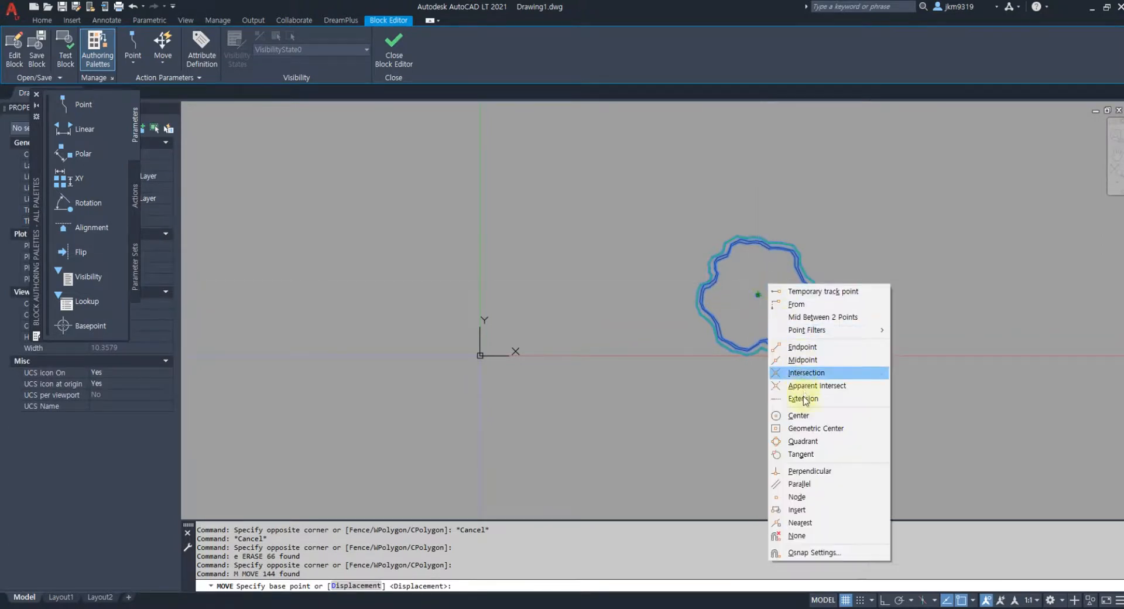
click(798, 415)
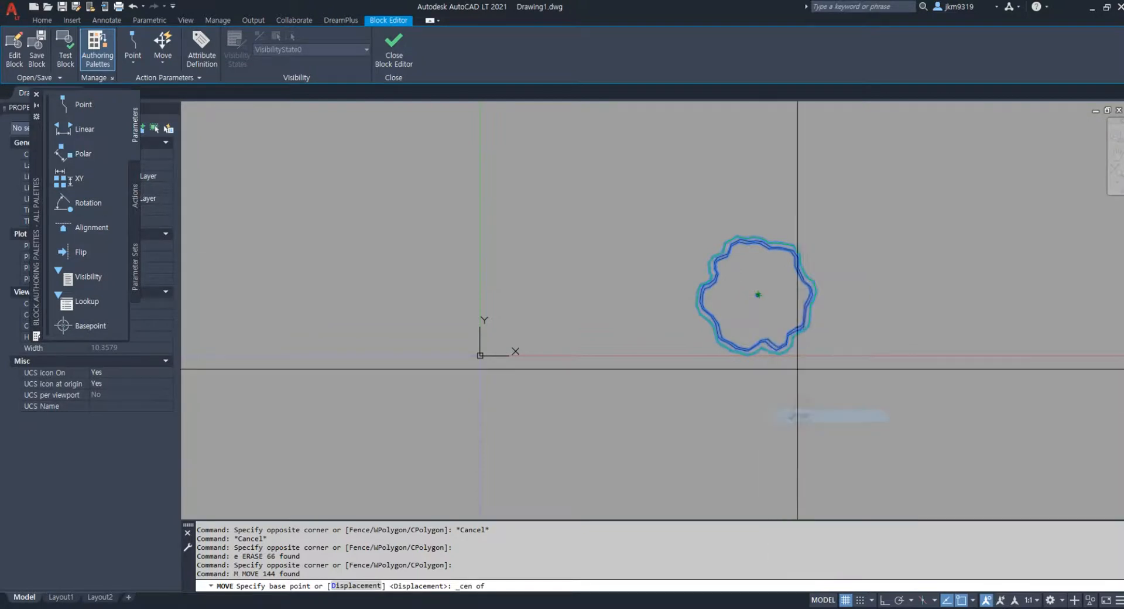
click(757, 295)
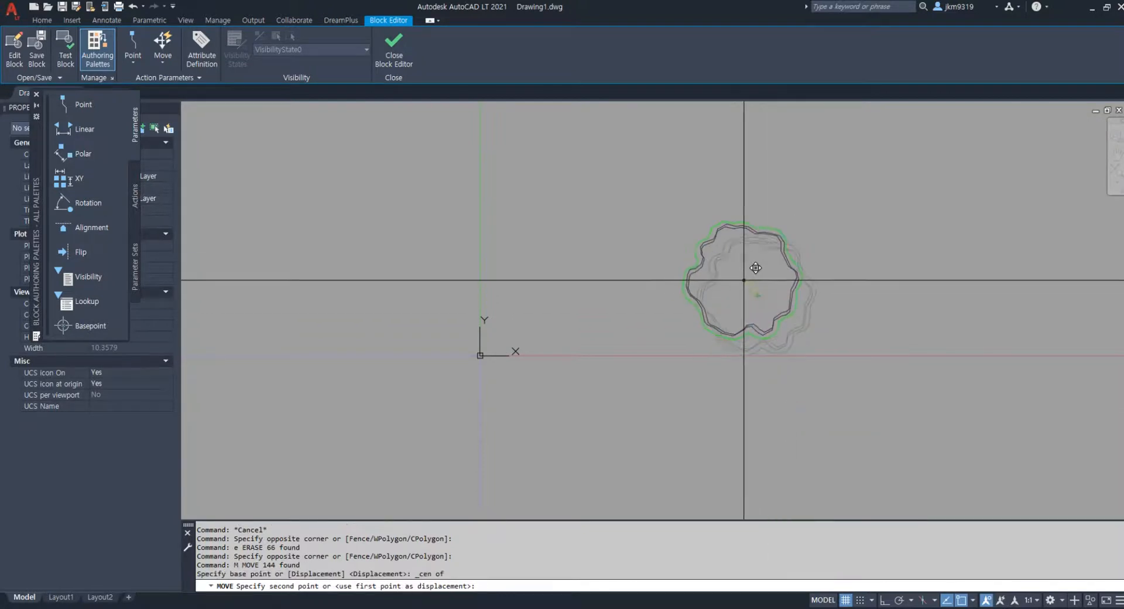
scroll(769, 282, up, 9)
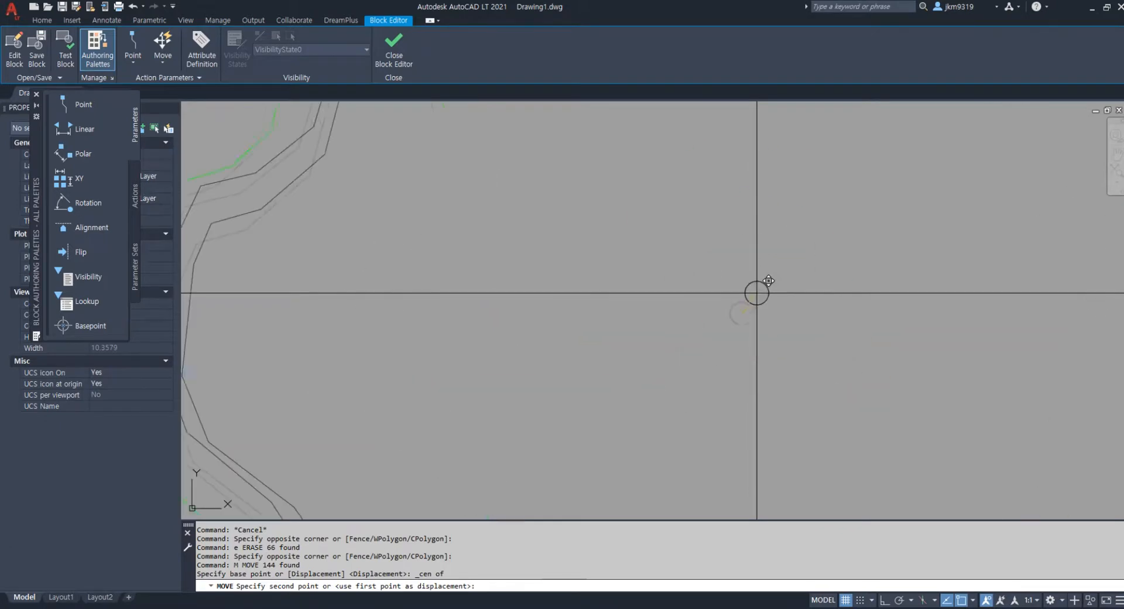
scroll(755, 298, down, 6)
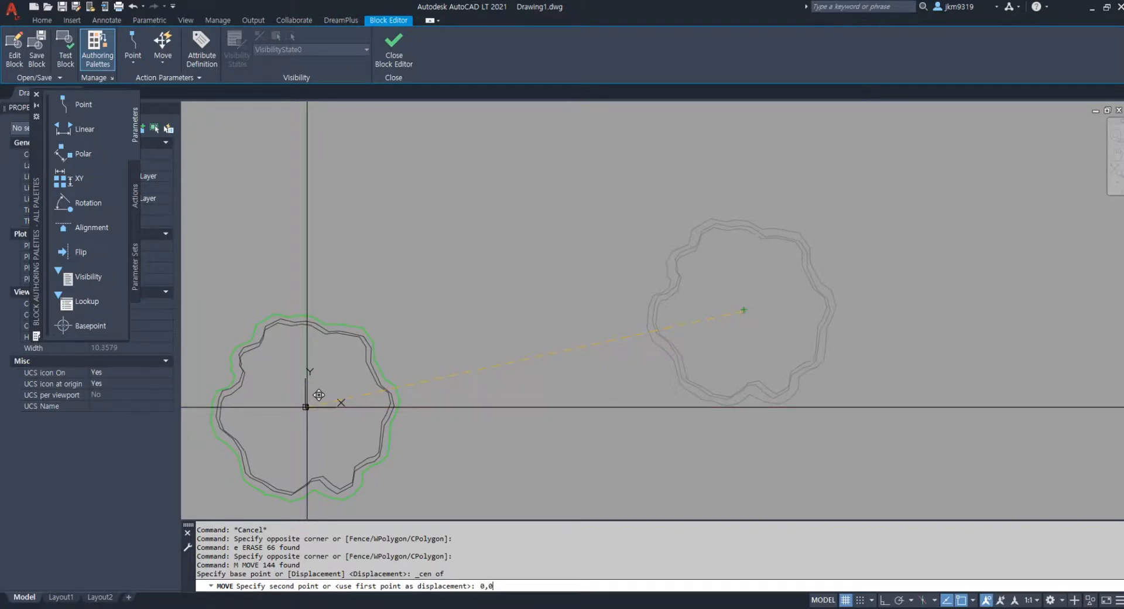
scroll(318, 395, up, 8)
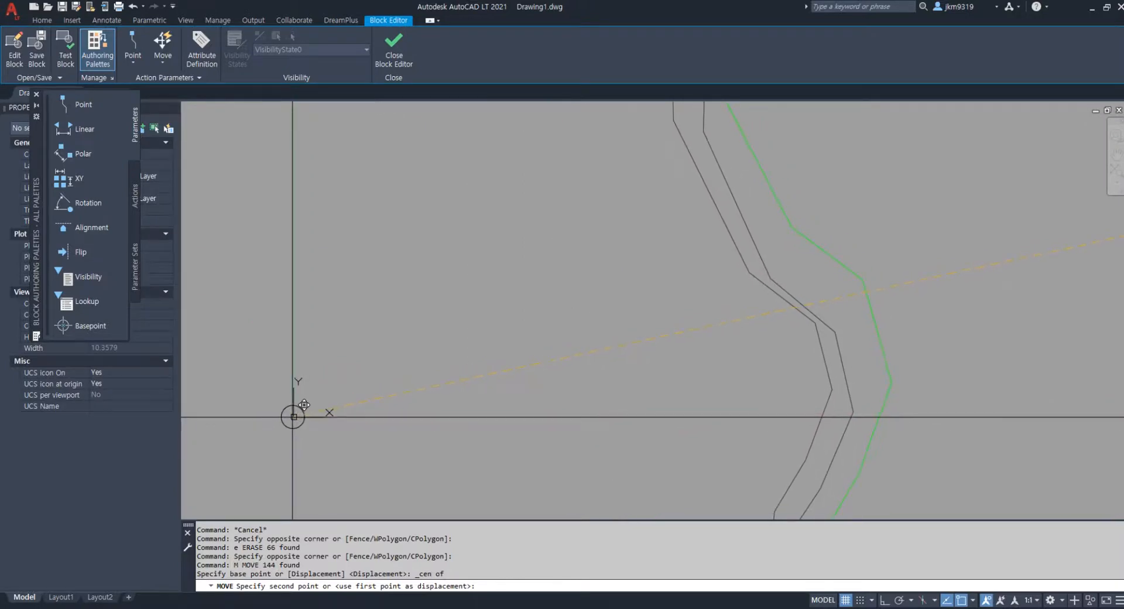
click(303, 404)
scroll(301, 406, down, 8)
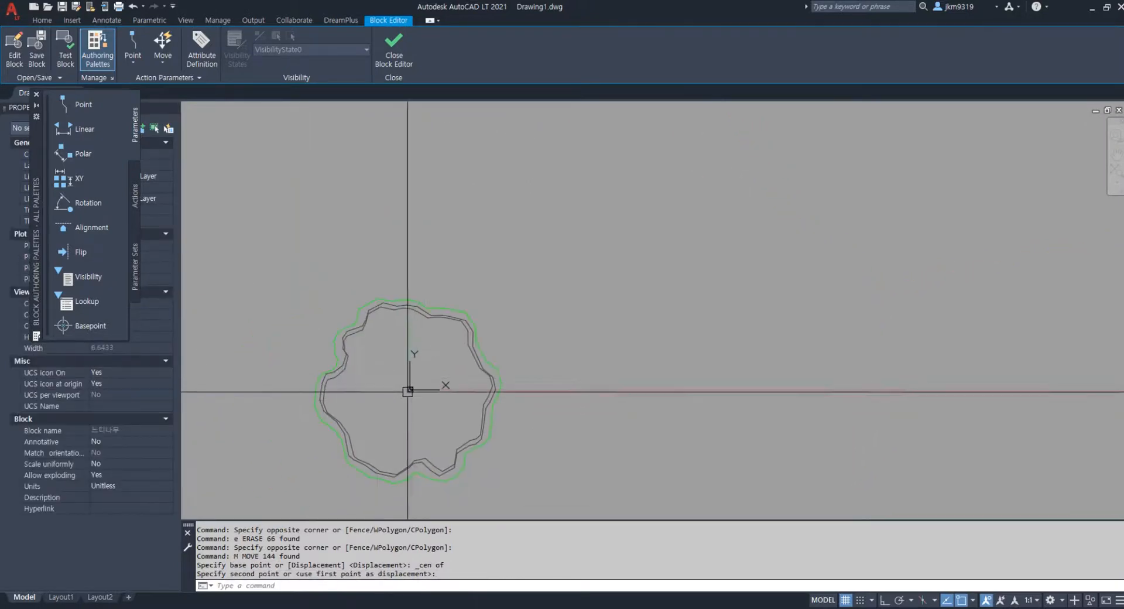
Move the whole wavy-outline symbol from the origin to a point up and to the right of it.
click(252, 243)
click(517, 503)
text(m)
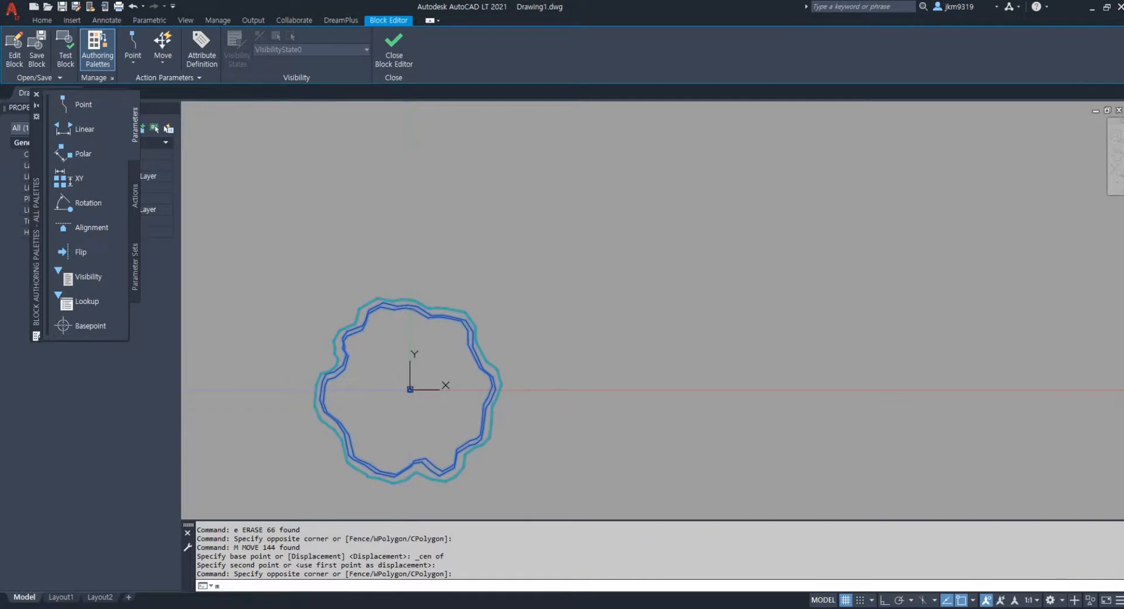
key(Return)
click(409, 388)
click(579, 312)
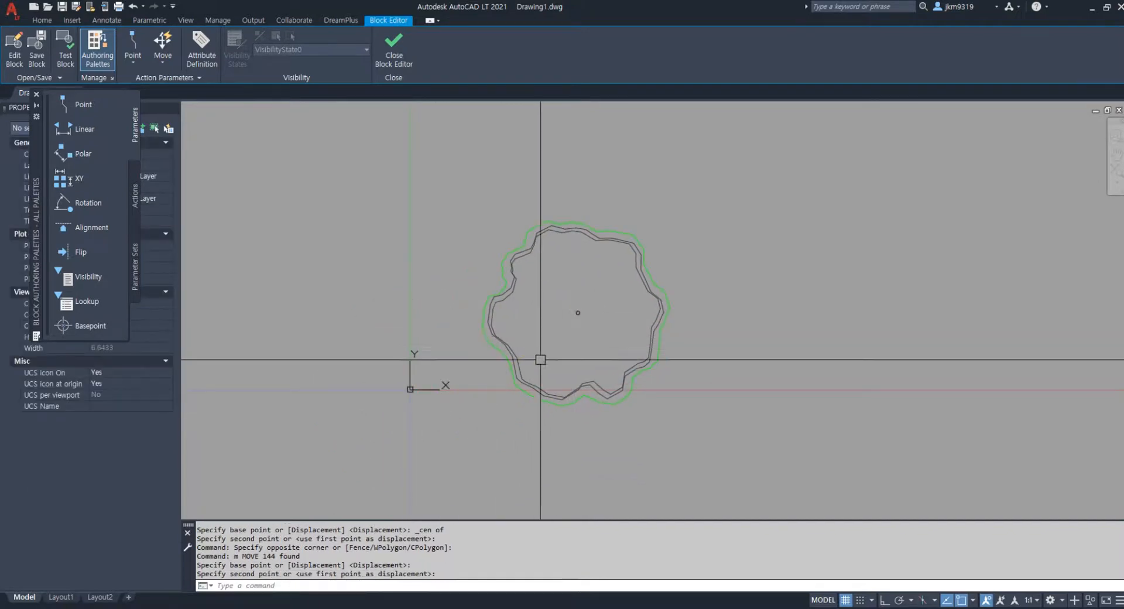
Close the Block Editor, saving the changes to the tree block definition.
click(402, 49)
click(504, 281)
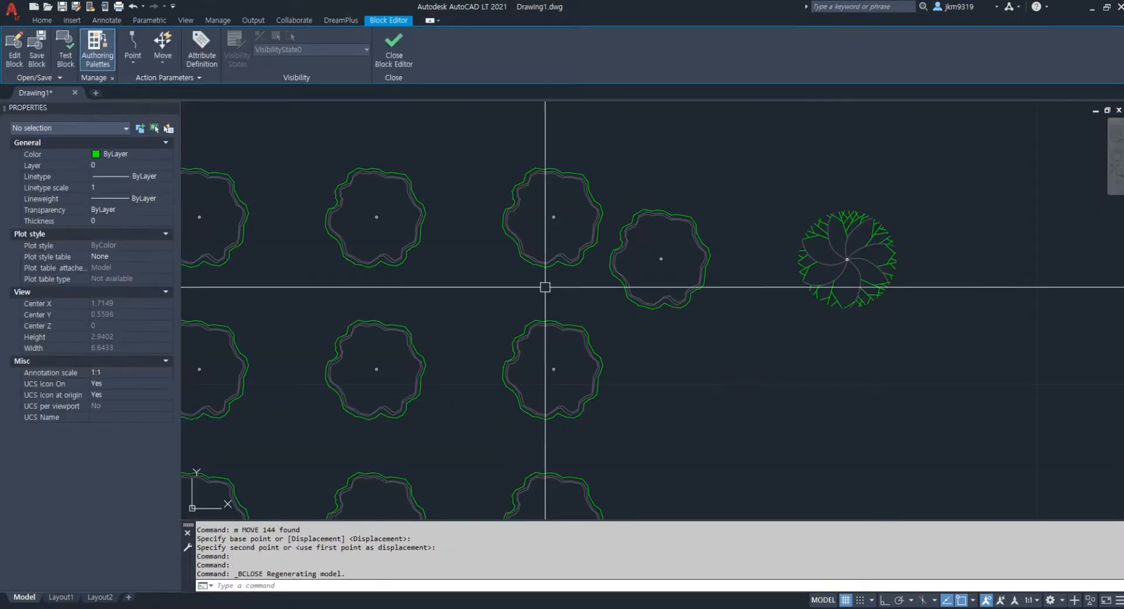
scroll(615, 281, up, 3)
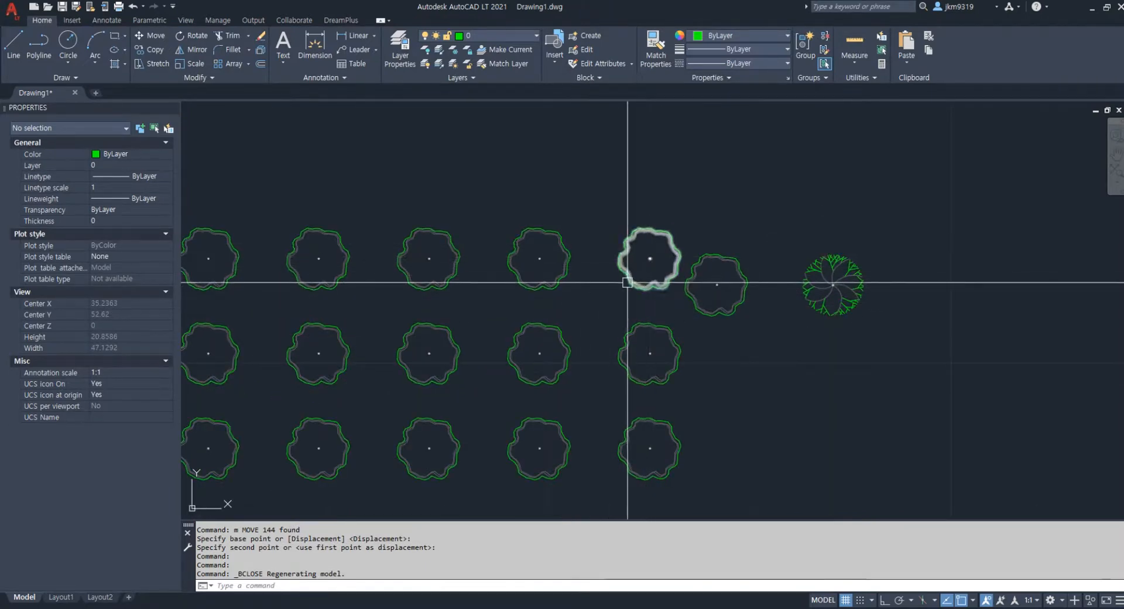
Open the tree block in the Block Editor and move the whole wavy-outline symbol from its small circle's center onto the block origin.
double_click(626, 282)
click(556, 389)
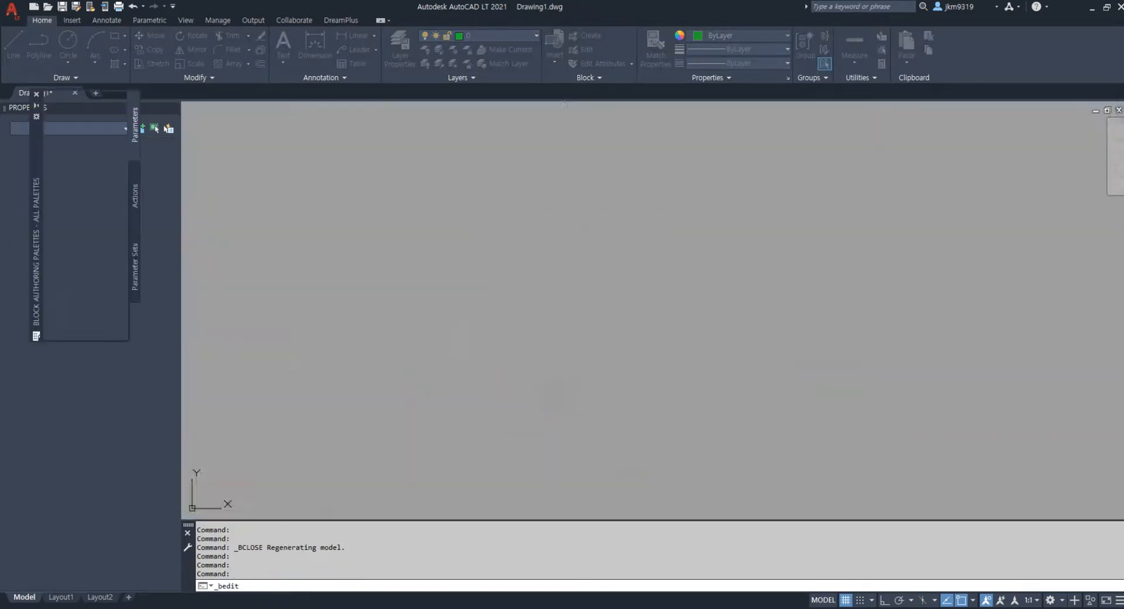
click(828, 150)
click(575, 367)
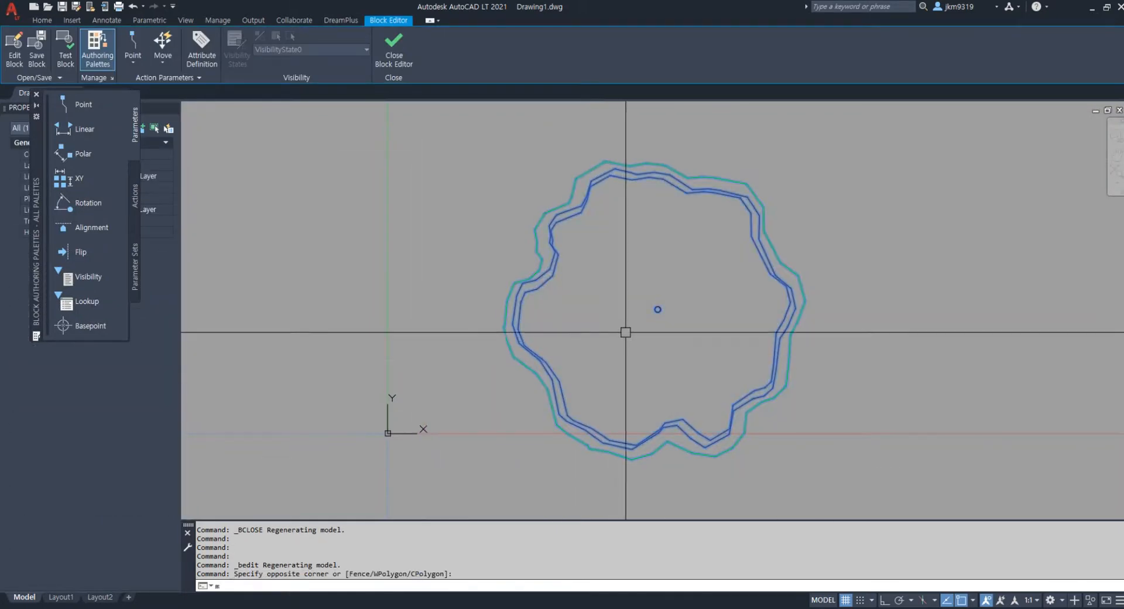
text(m)
key(Return)
scroll(657, 308, up, 8)
click(605, 312)
scroll(605, 312, down, 8)
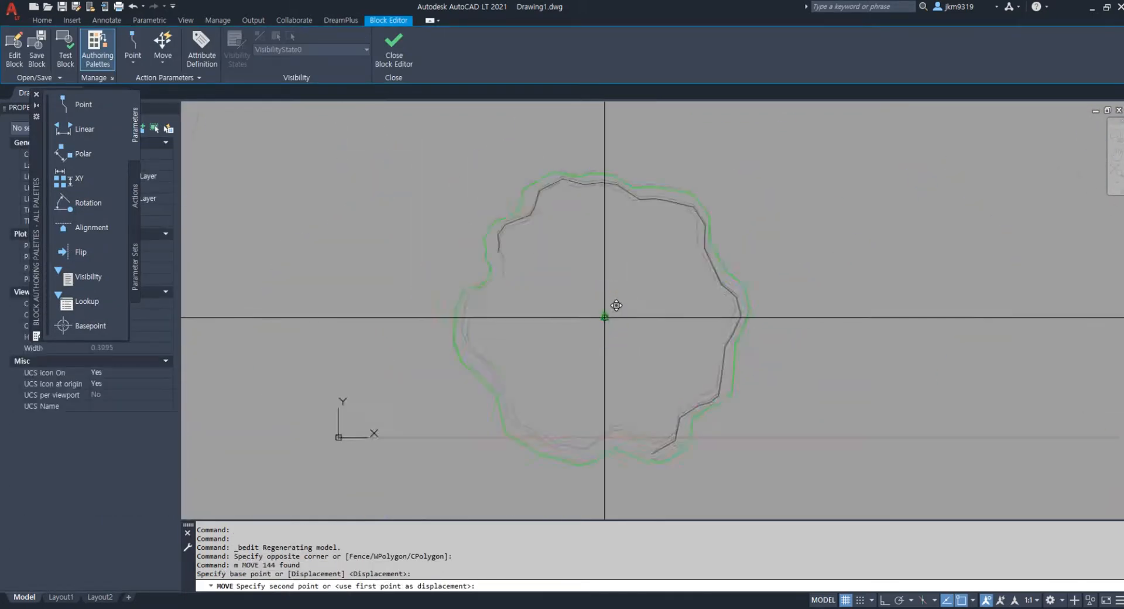
scroll(409, 389, up, 8)
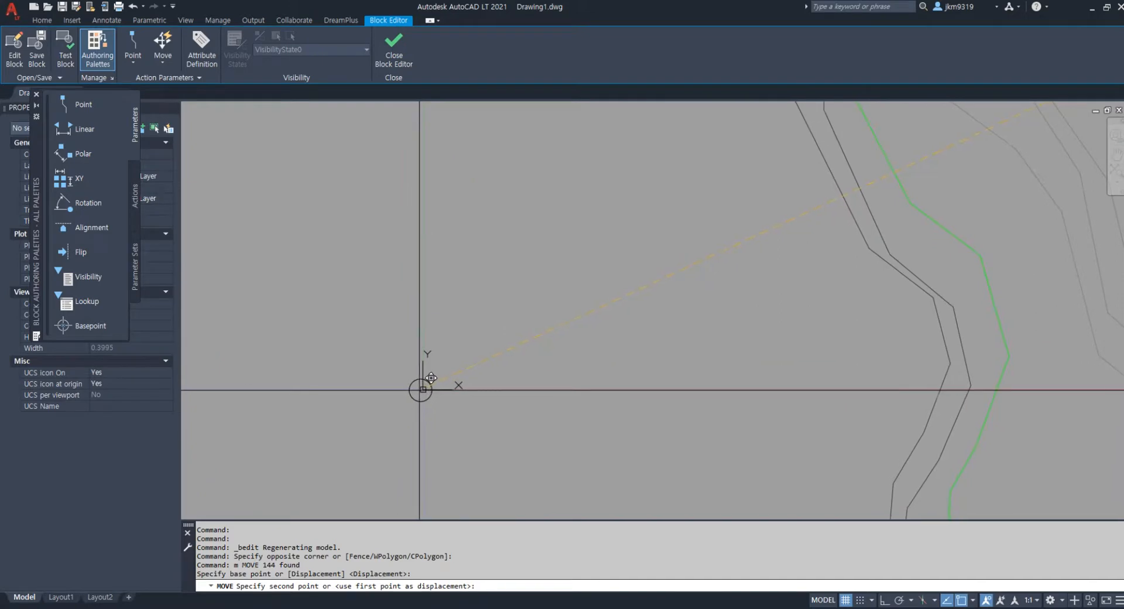
click(423, 389)
scroll(412, 364, down, 4)
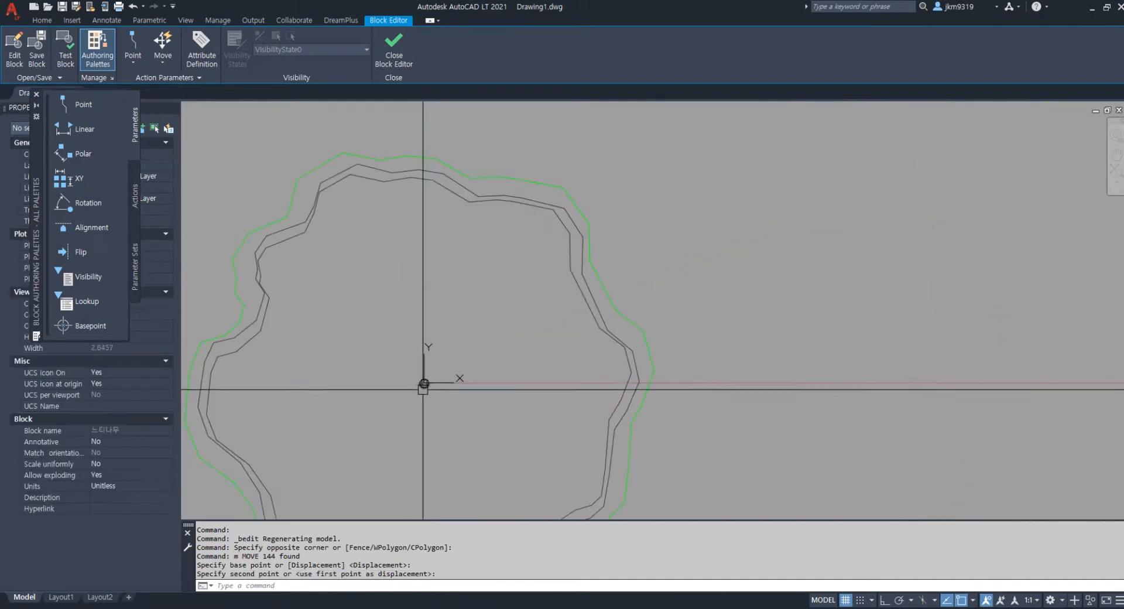
Close the Block Editor, saving the changes to 느티나무.
click(393, 49)
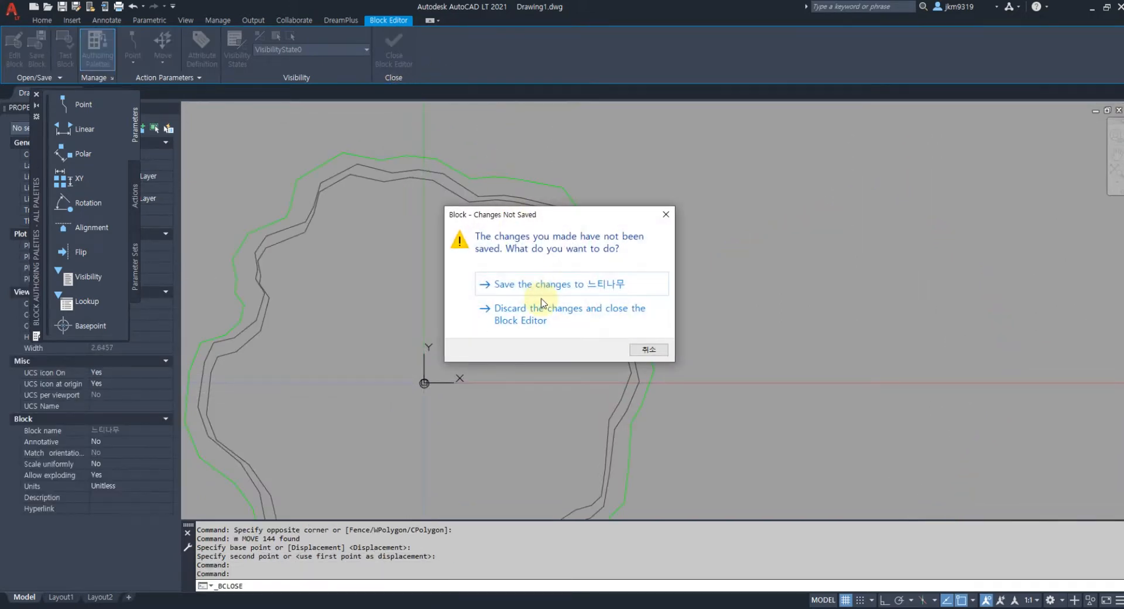
click(530, 285)
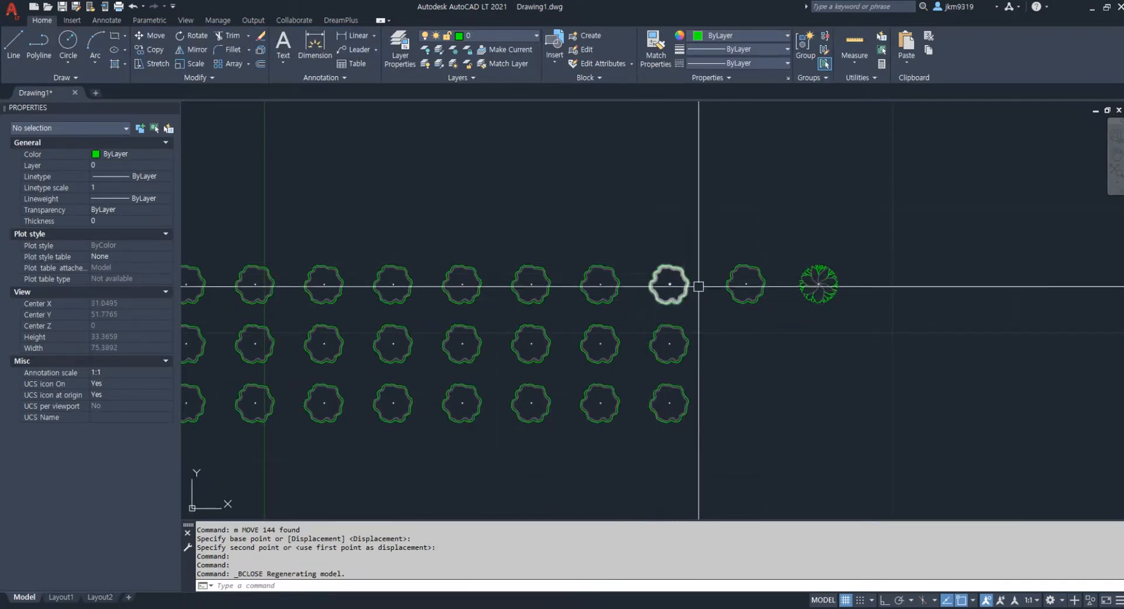
Examine the insertion point of the end tree in the upper array row and the placement of the tree instances across all rows.
scroll(698, 292, up, 2)
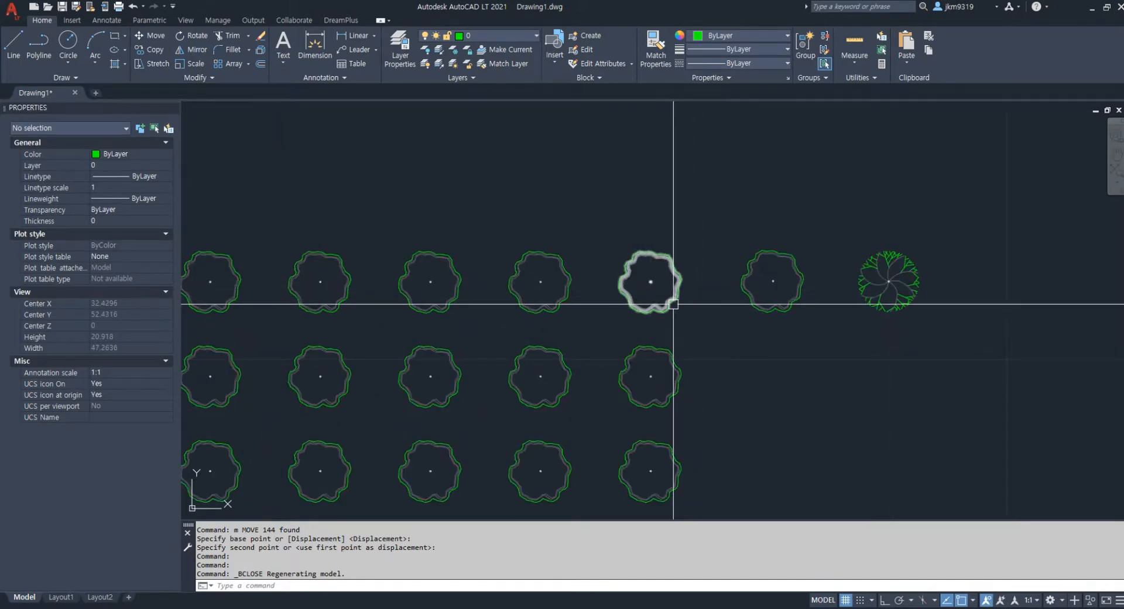
click(671, 299)
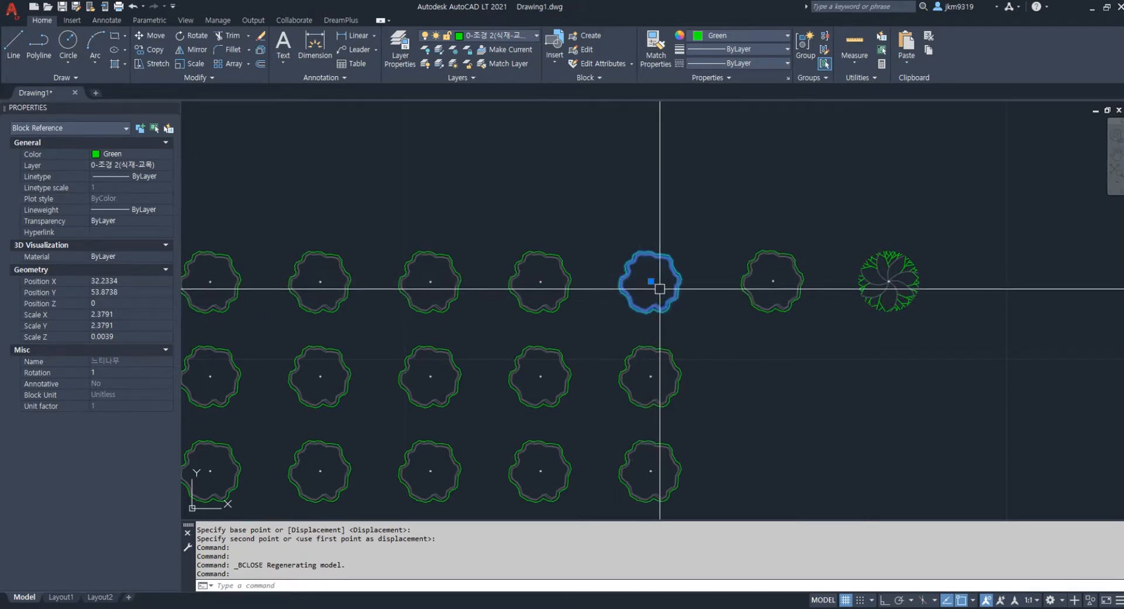
scroll(660, 288, up, 5)
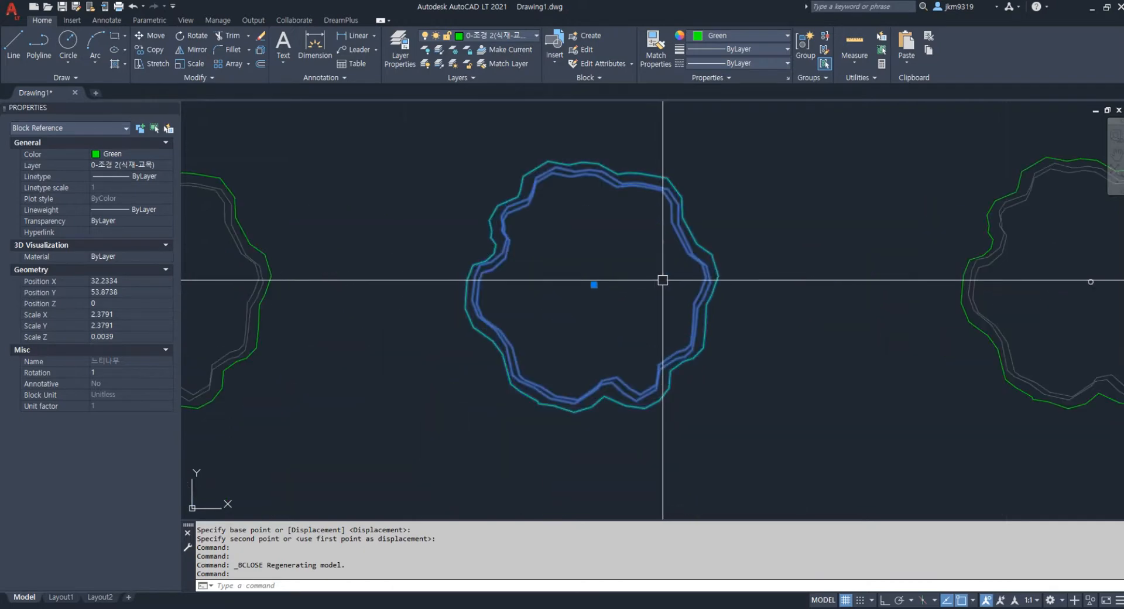
key(Escape)
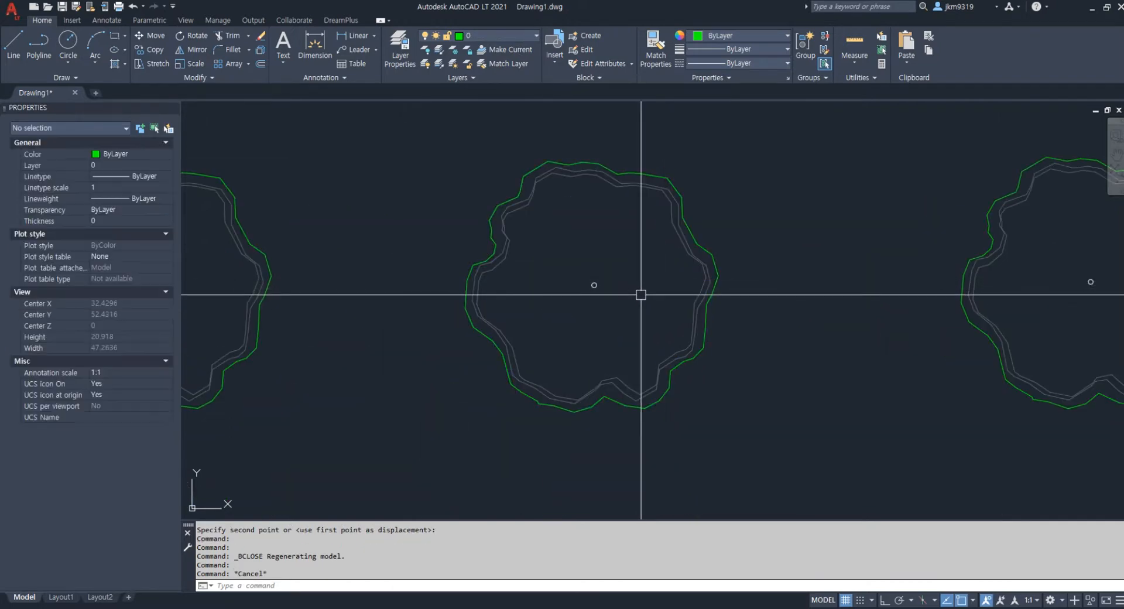
scroll(644, 299, down, 2)
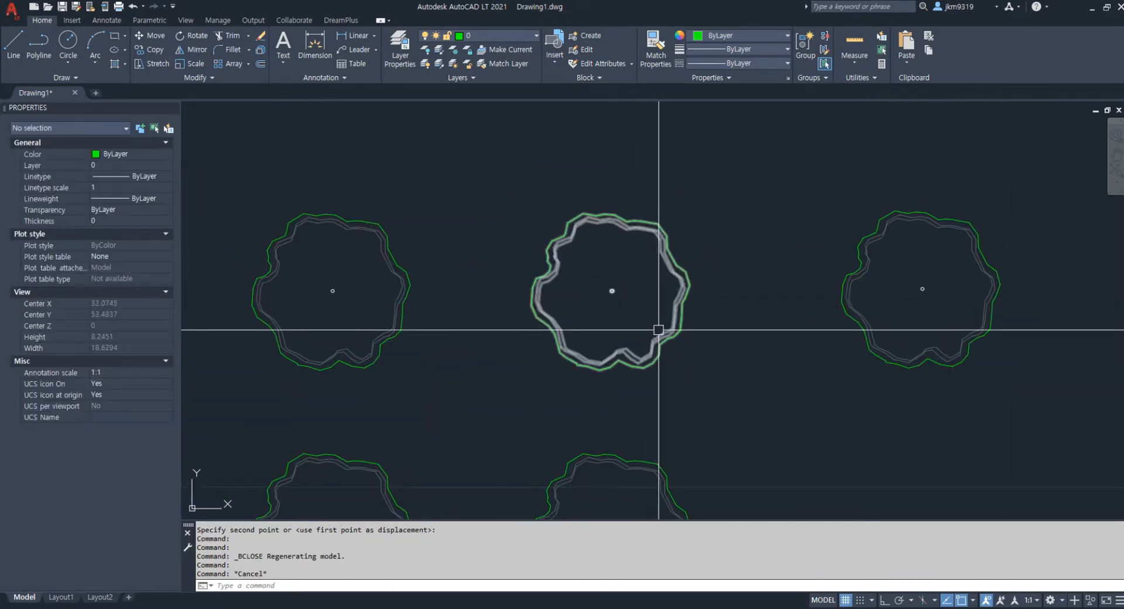
scroll(657, 328, down, 3)
scroll(600, 319, down, 2)
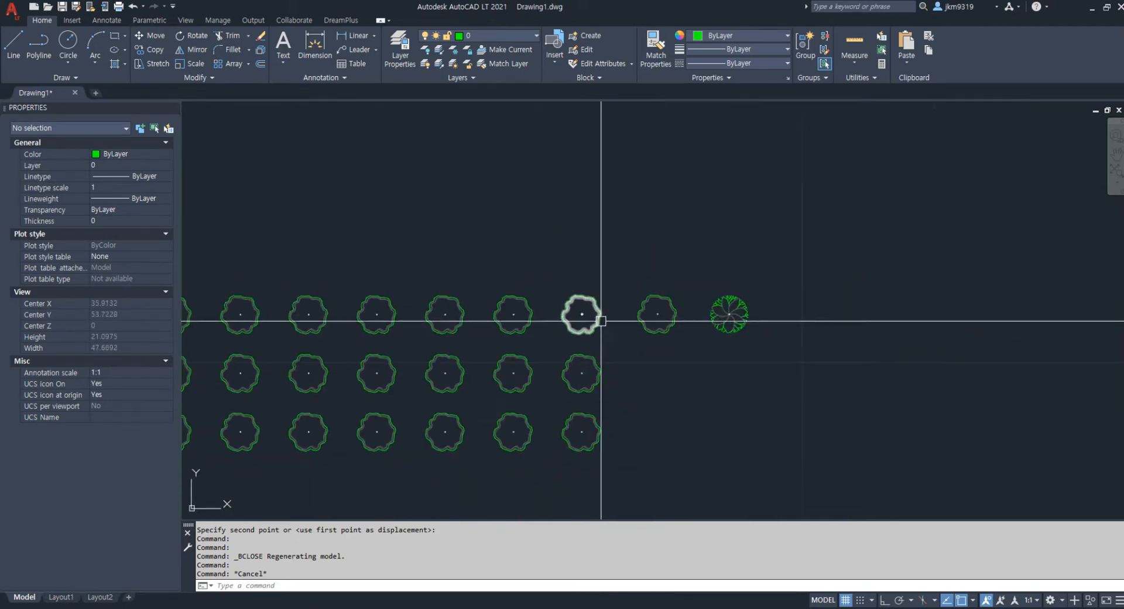
scroll(592, 313, up, 1)
scroll(602, 289, up, 1)
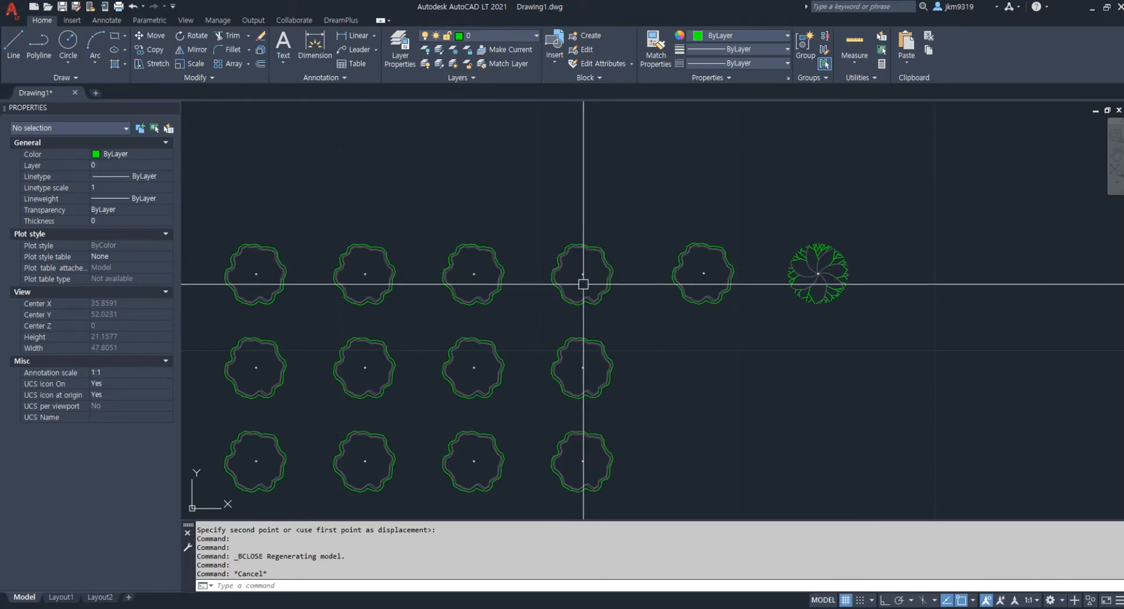
scroll(582, 278, down, 2)
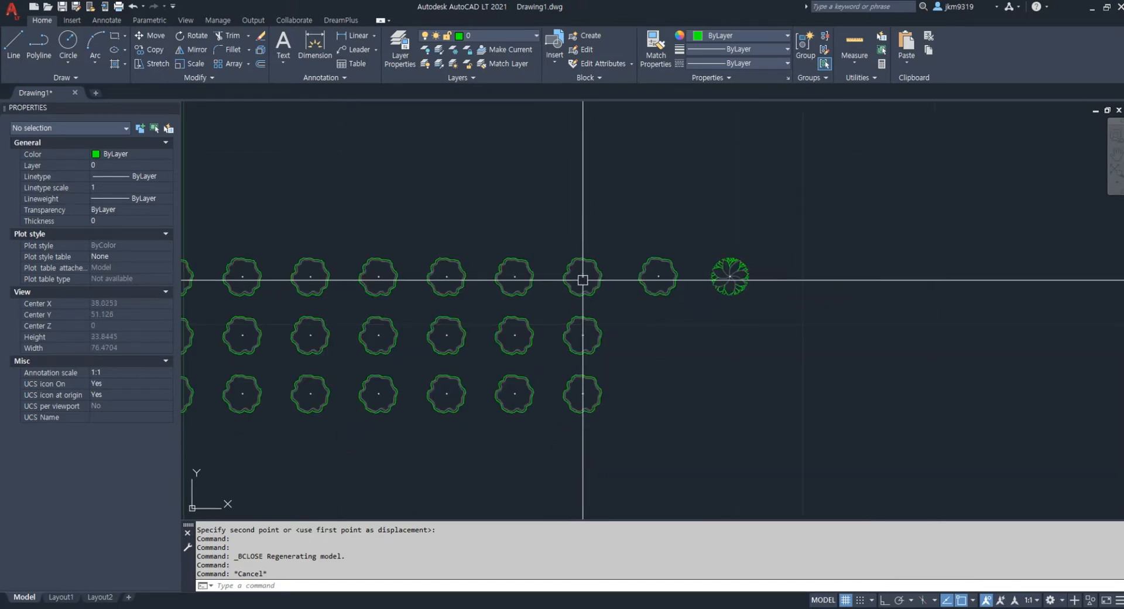
middle_drag(569, 285, 829, 290)
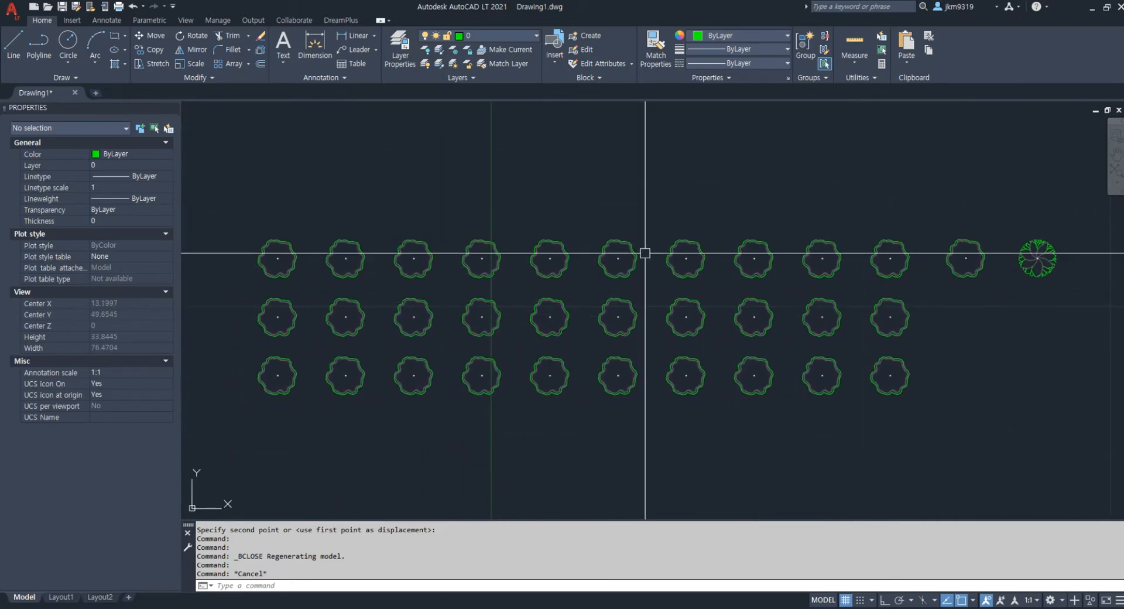